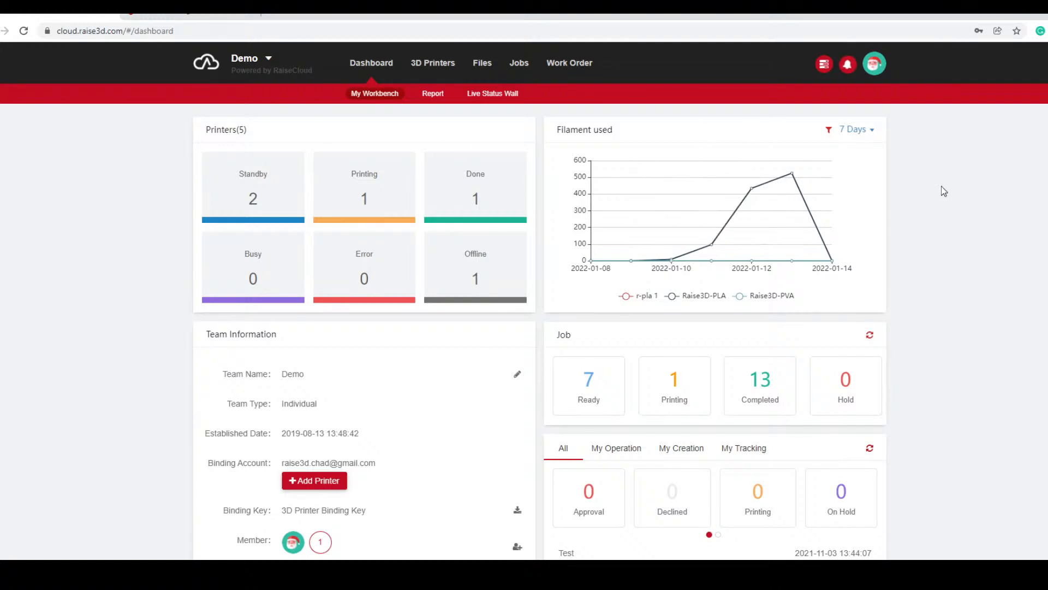
Start adding a printer from the team information, keep the Raise3D brand, and continue past the getting-started requirements.
{"action": "scroll", "coordinate": [609, 361], "scroll_direction": "down", "scroll_amount": 1}
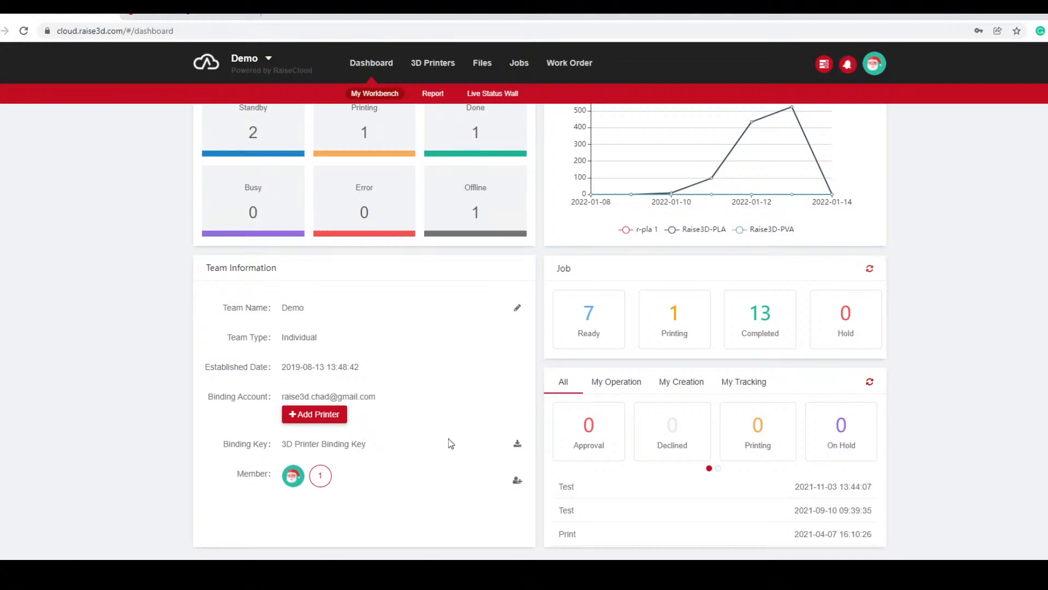
{"action": "left_click", "coordinate": [309, 418]}
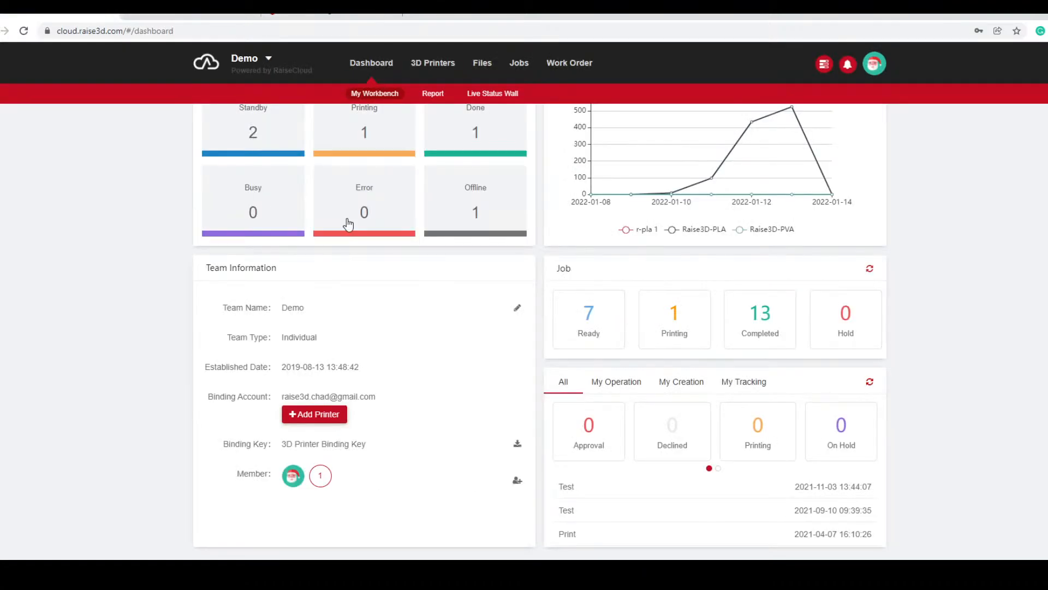
{"action": "scroll", "coordinate": [348, 224], "scroll_direction": "up", "scroll_amount": 2}
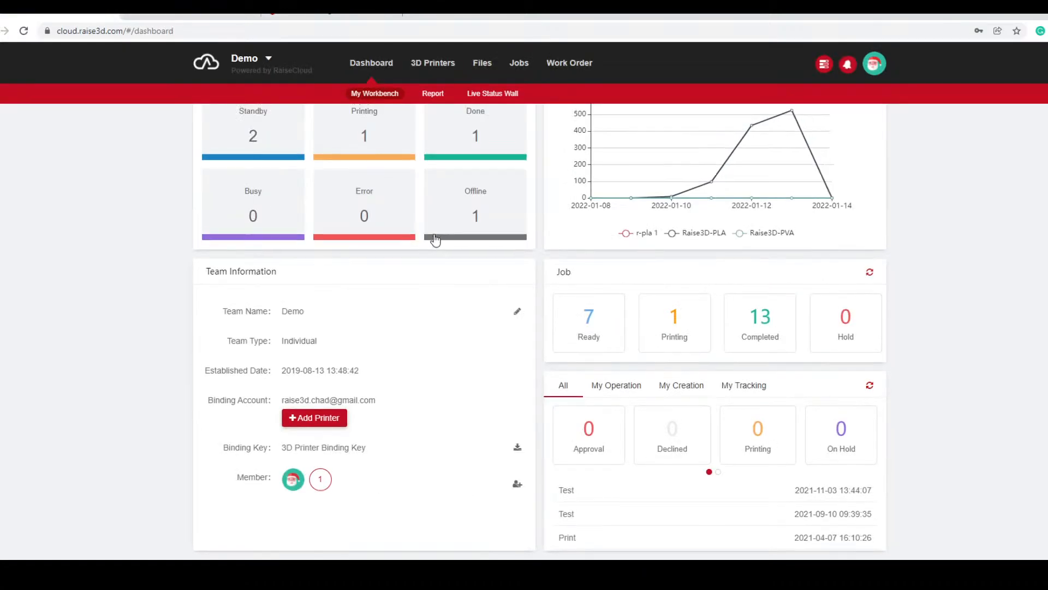
{"action": "left_click", "coordinate": [434, 64]}
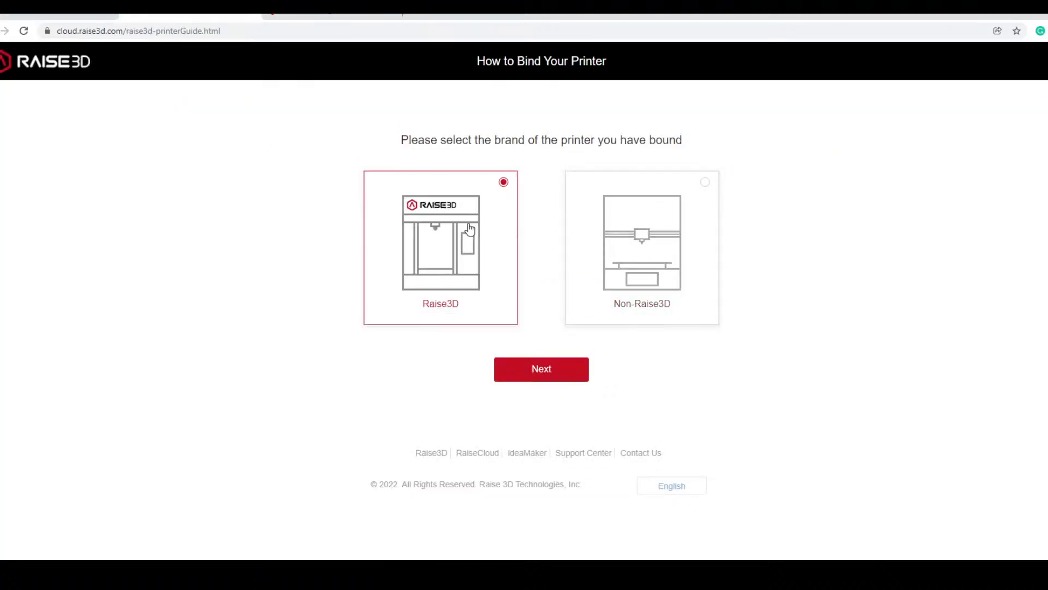
{"action": "left_click", "coordinate": [548, 376]}
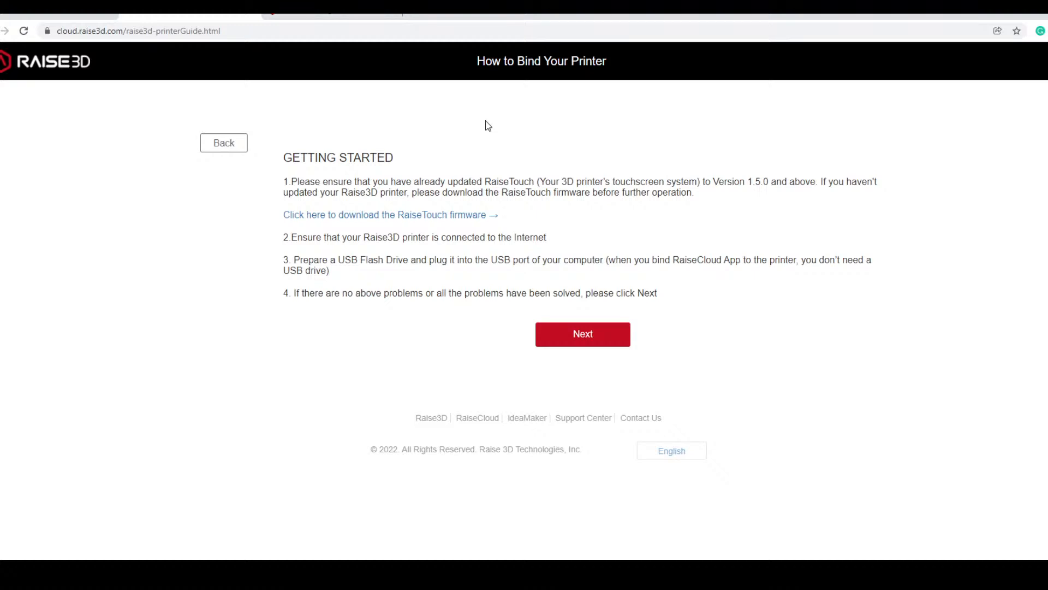
{"action": "left_click", "coordinate": [567, 342]}
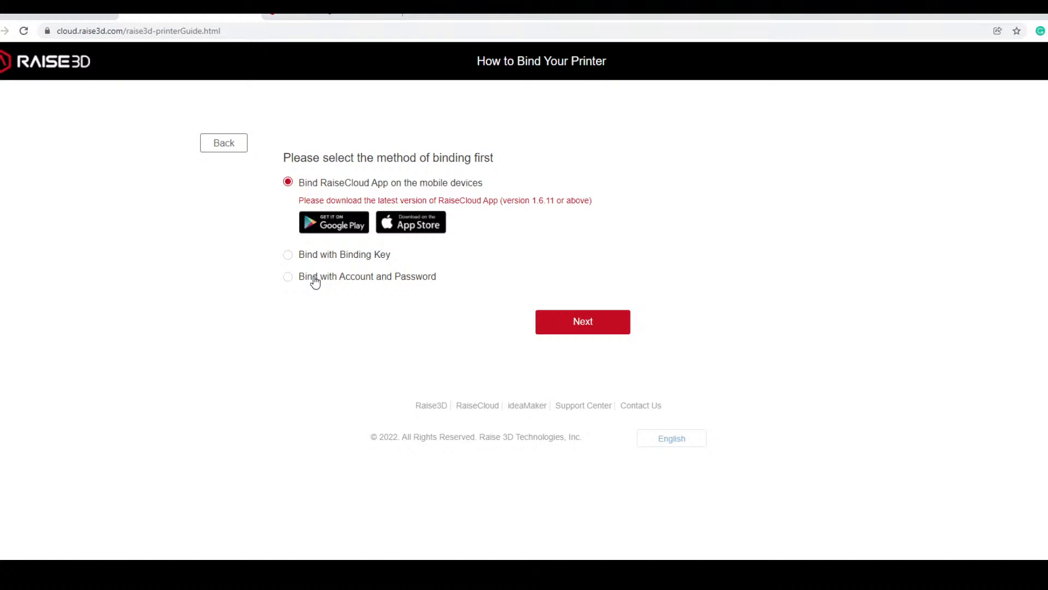
Choose Bind with Binding Key as the binding method and download the key file.
{"action": "left_click", "coordinate": [352, 261]}
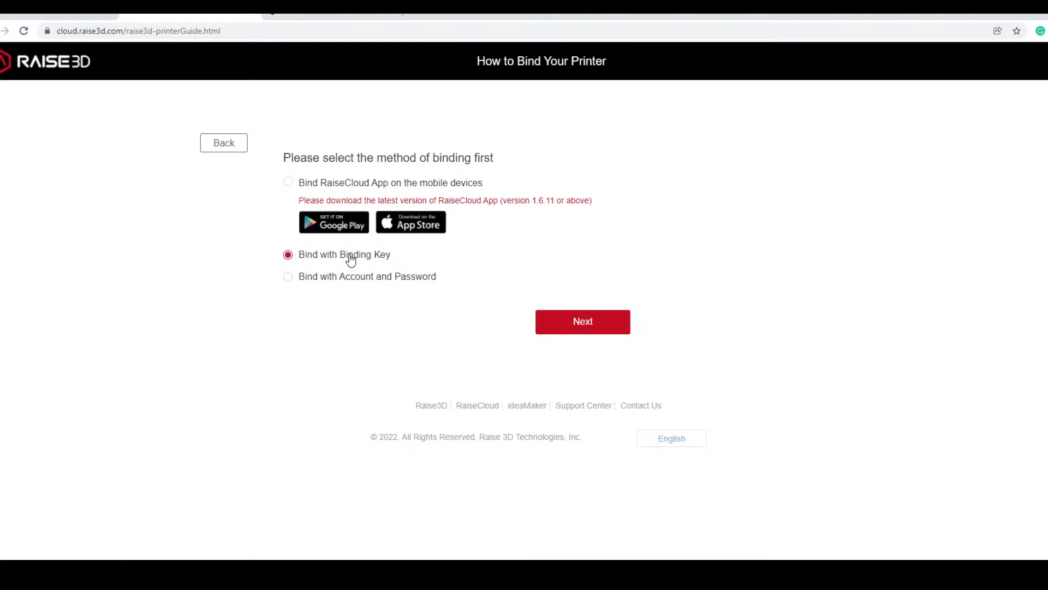
{"action": "left_click", "coordinate": [555, 327]}
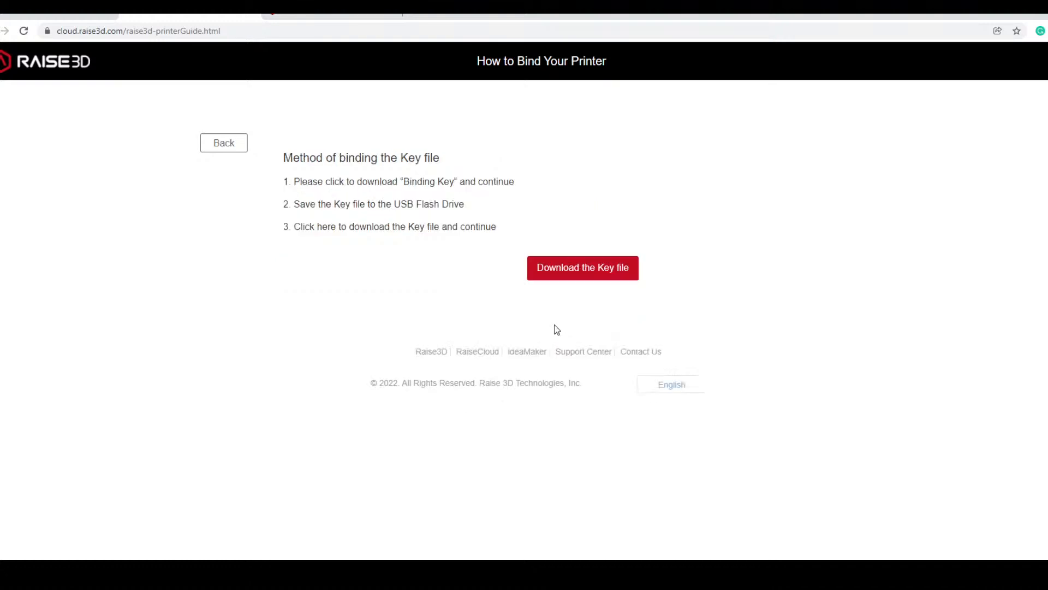
{"action": "left_click", "coordinate": [546, 277]}
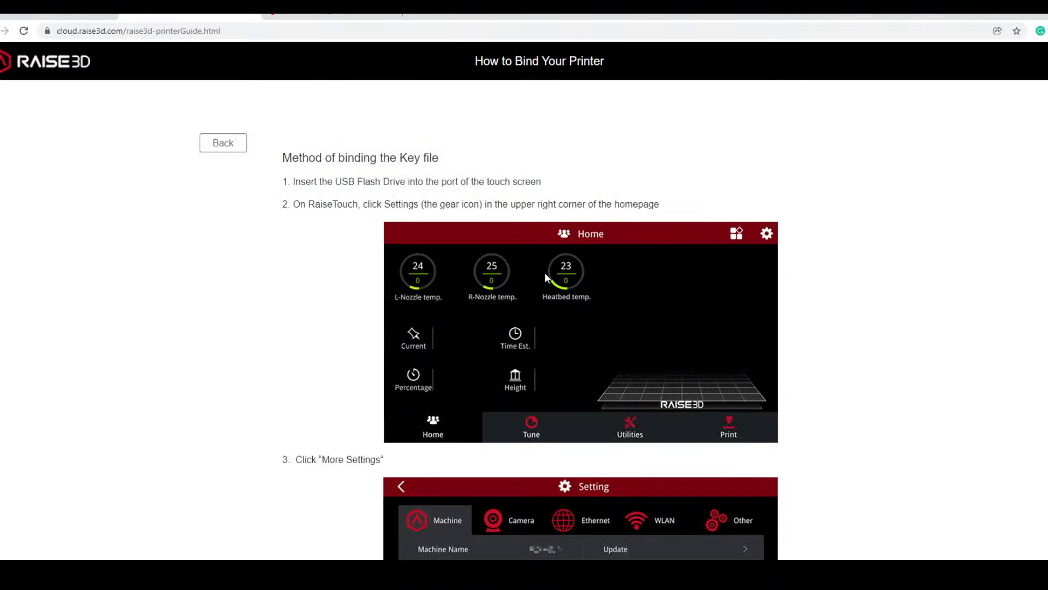
Read through the key-file binding instructions for the printer's touchscreen and complete the binding.
{"action": "scroll", "coordinate": [603, 329], "scroll_direction": "down", "scroll_amount": 7}
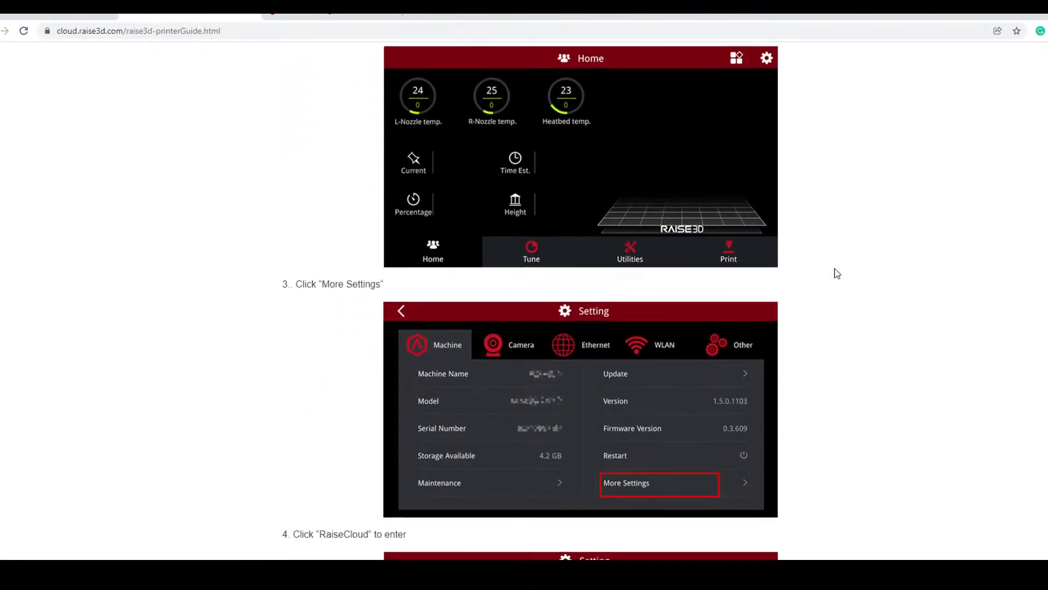
{"action": "scroll", "coordinate": [815, 299], "scroll_direction": "down", "scroll_amount": 5}
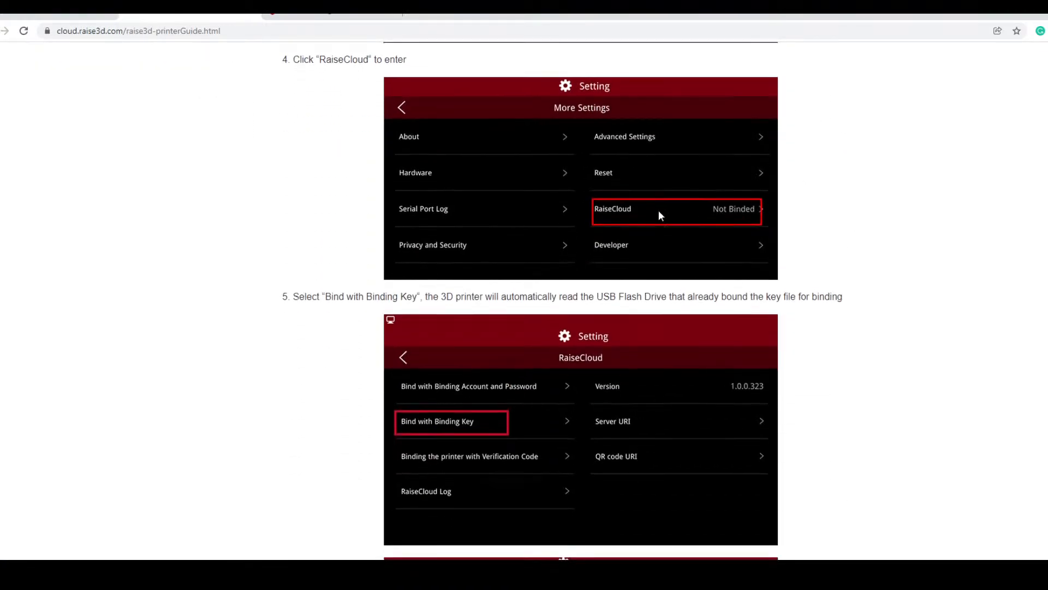
{"action": "scroll", "coordinate": [563, 273], "scroll_direction": "down", "scroll_amount": 3}
{"action": "scroll", "coordinate": [503, 326], "scroll_direction": "down", "scroll_amount": 1}
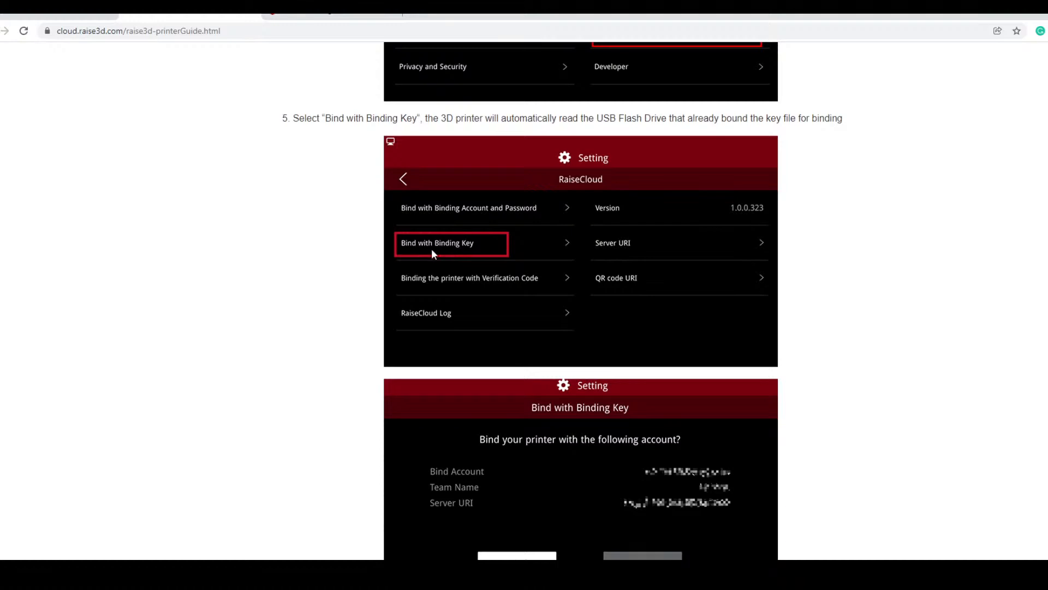
{"action": "scroll", "coordinate": [517, 286], "scroll_direction": "down", "scroll_amount": 3}
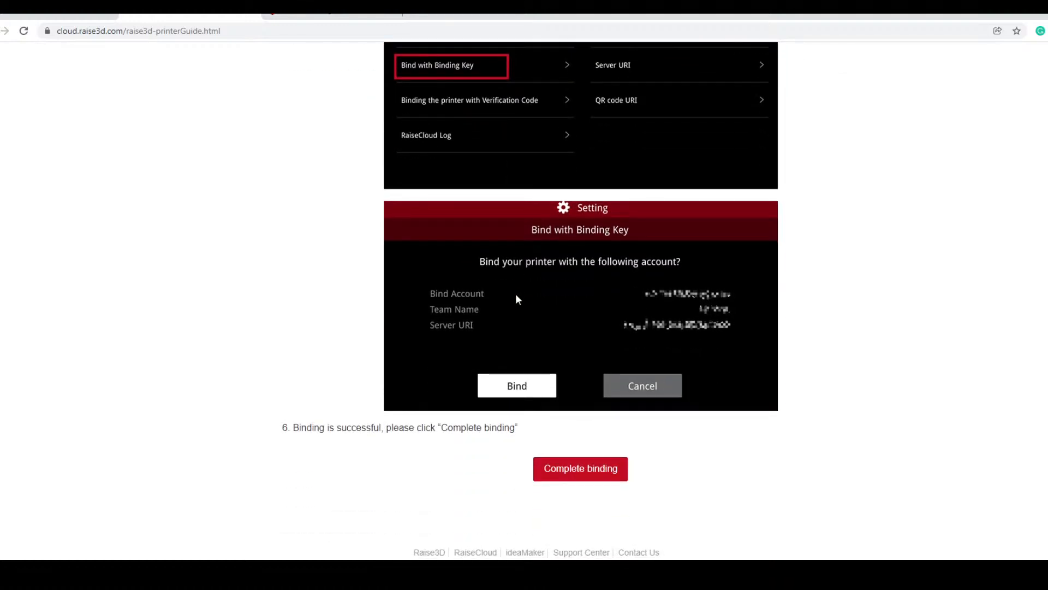
{"action": "left_click", "coordinate": [605, 468]}
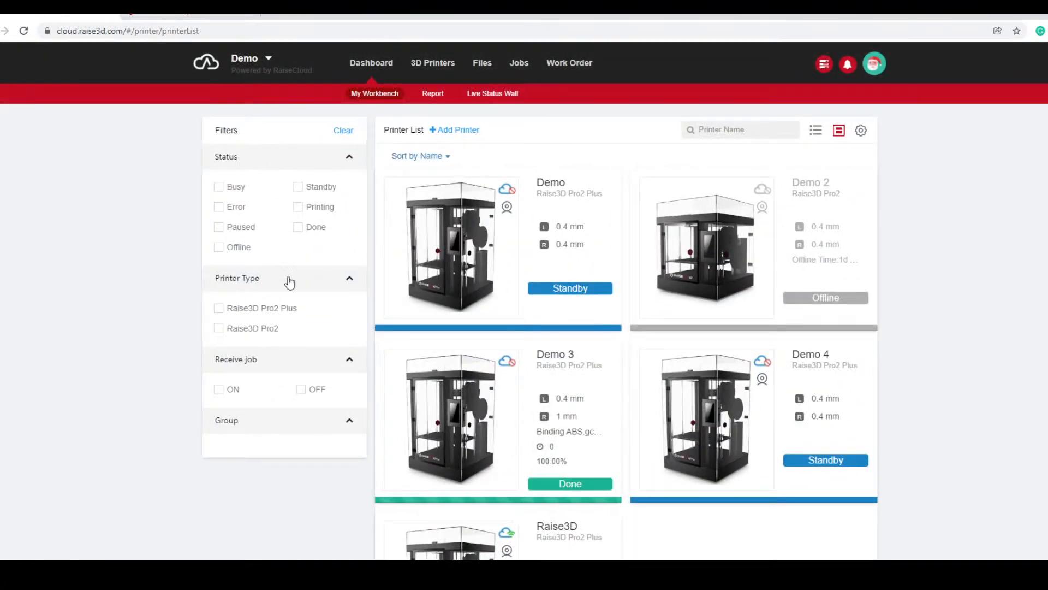
Look over the team's printers in the printer list.
{"action": "scroll", "coordinate": [724, 350], "scroll_direction": "down", "scroll_amount": 2}
{"action": "scroll", "coordinate": [725, 360], "scroll_direction": "down", "scroll_amount": 1}
{"action": "scroll", "coordinate": [657, 162], "scroll_direction": "up", "scroll_amount": 3}
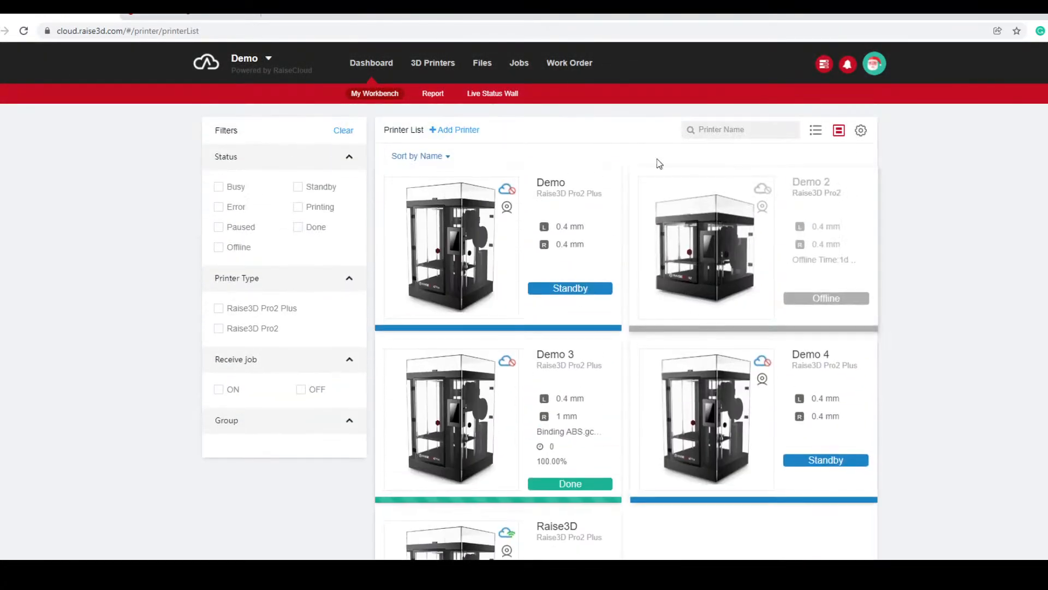
Return to the dashboard and review the printer statuses, filament usage chart, team information and job summaries.
{"action": "left_click", "coordinate": [372, 67]}
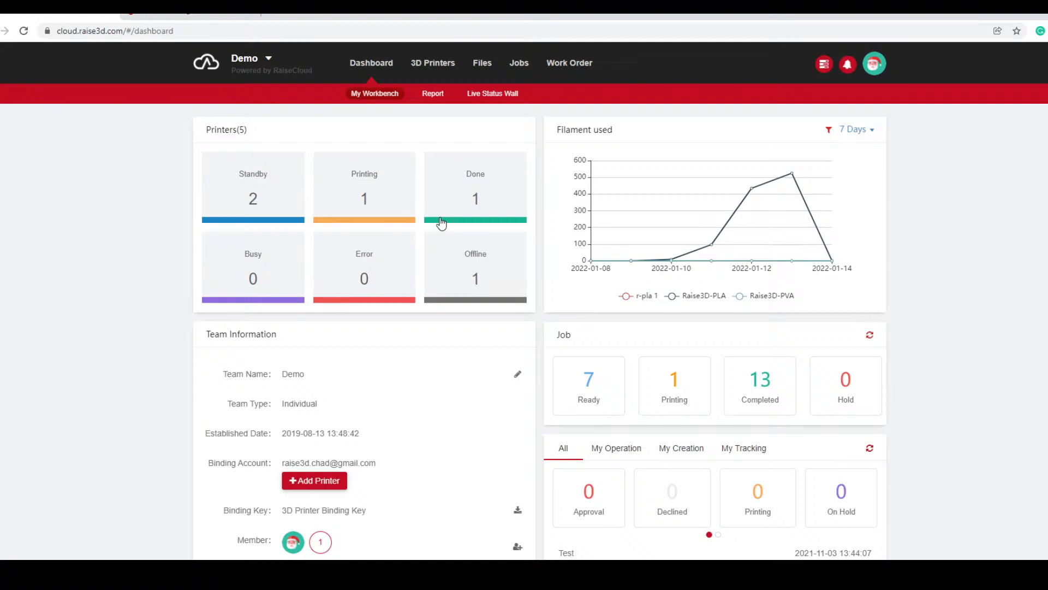
{"action": "mouse_move", "coordinate": [751, 227]}
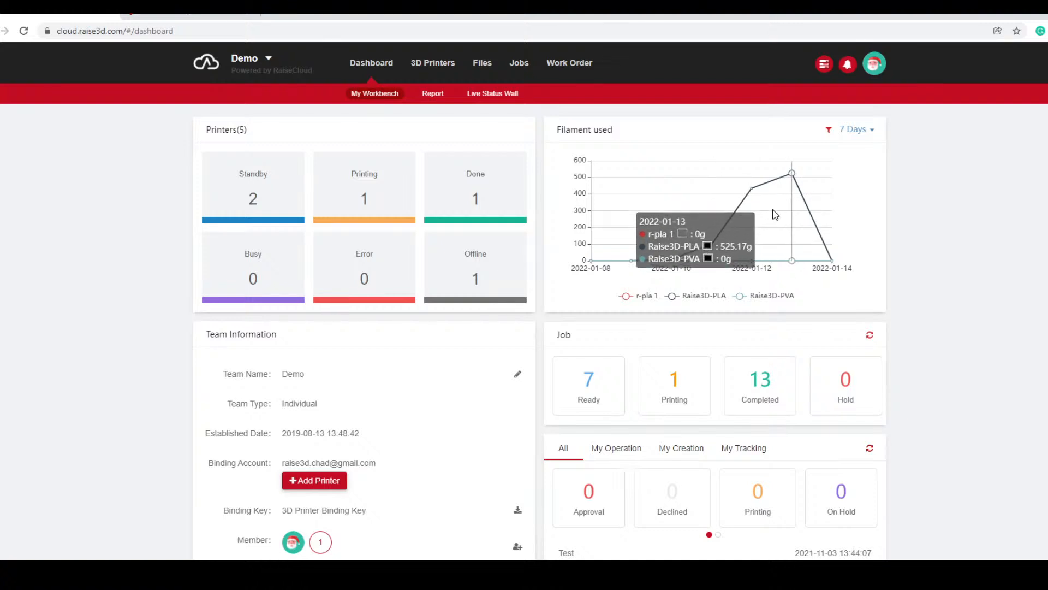
{"action": "scroll", "coordinate": [857, 260], "scroll_direction": "down", "scroll_amount": 1}
{"action": "scroll", "coordinate": [857, 260], "scroll_direction": "down", "scroll_amount": 2}
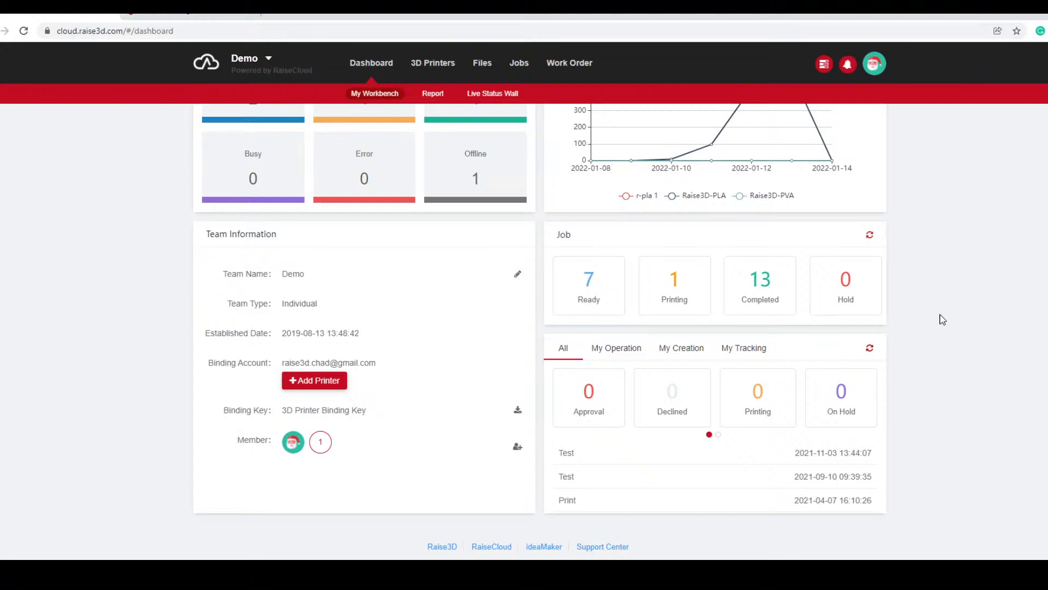
{"action": "scroll", "coordinate": [802, 306], "scroll_direction": "up", "scroll_amount": 3}
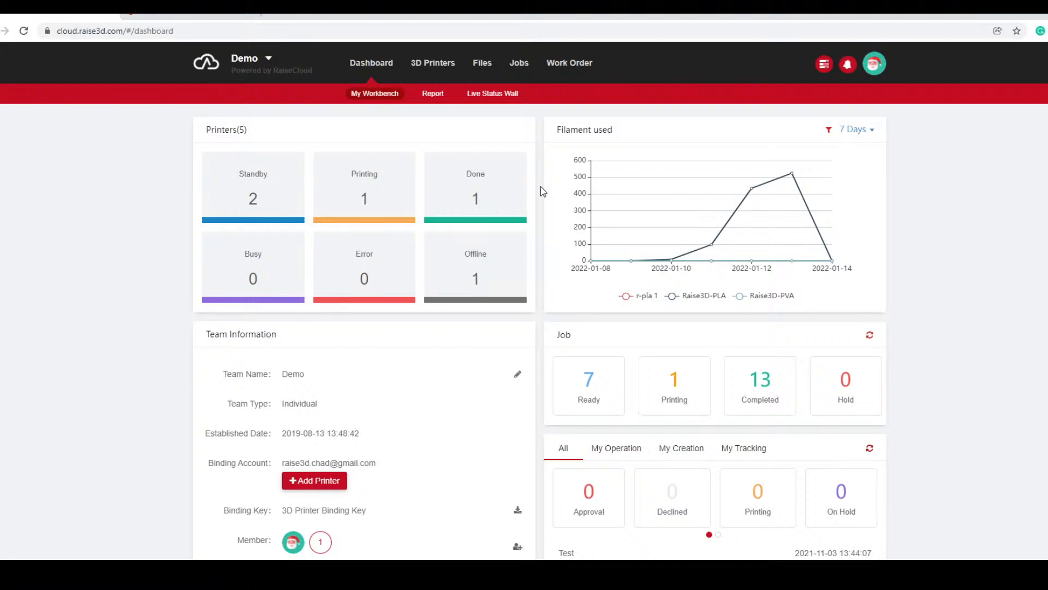
{"action": "scroll", "coordinate": [541, 240], "scroll_direction": "down", "scroll_amount": 1}
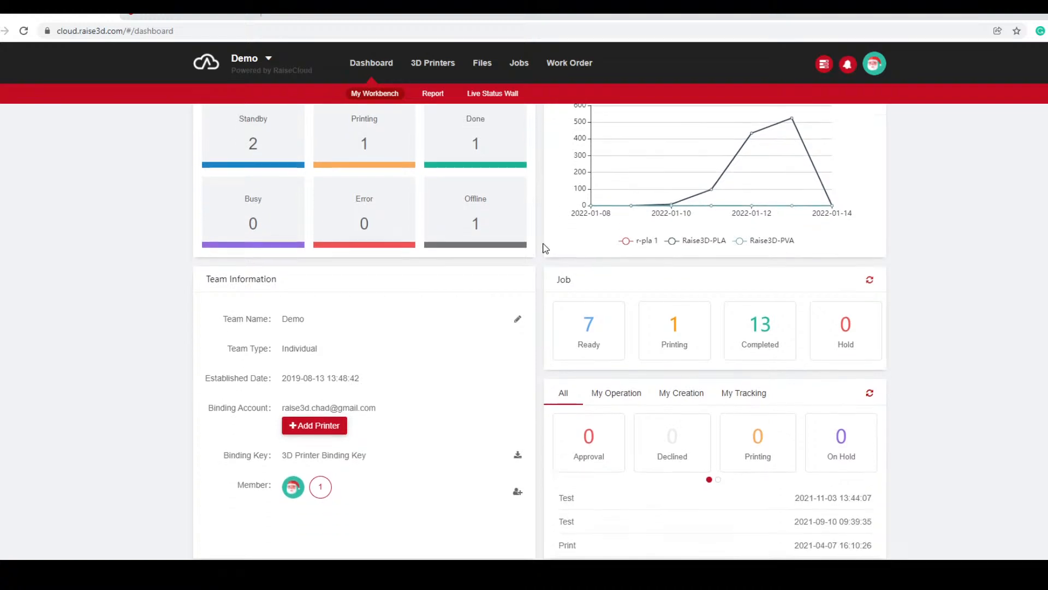
{"action": "scroll", "coordinate": [546, 248], "scroll_direction": "up", "scroll_amount": 1}
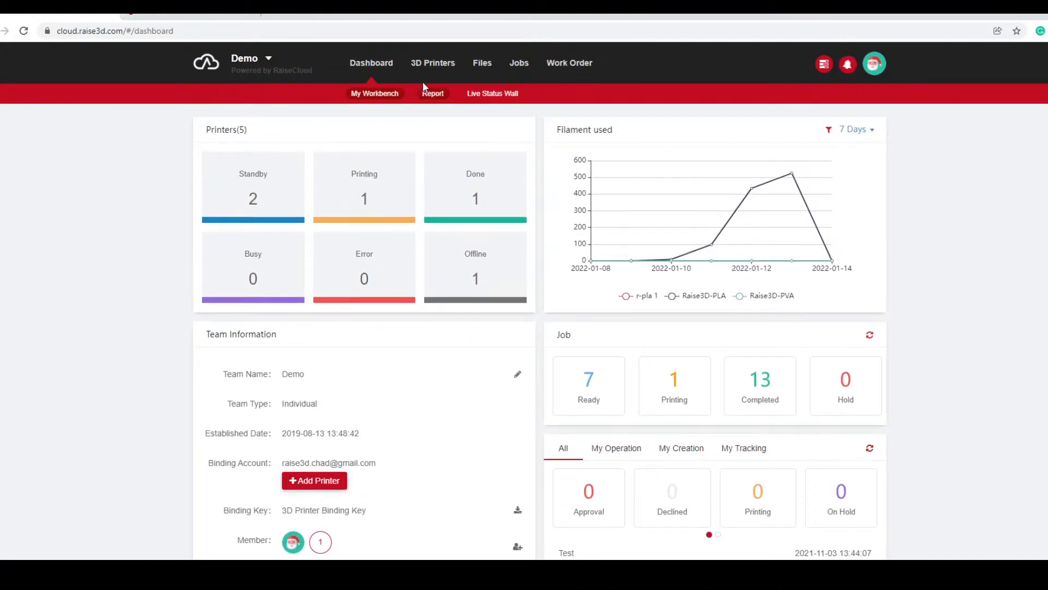
Go to the 3D Printers list and view the detail page of the Demo printer in standby.
{"action": "left_click", "coordinate": [416, 65]}
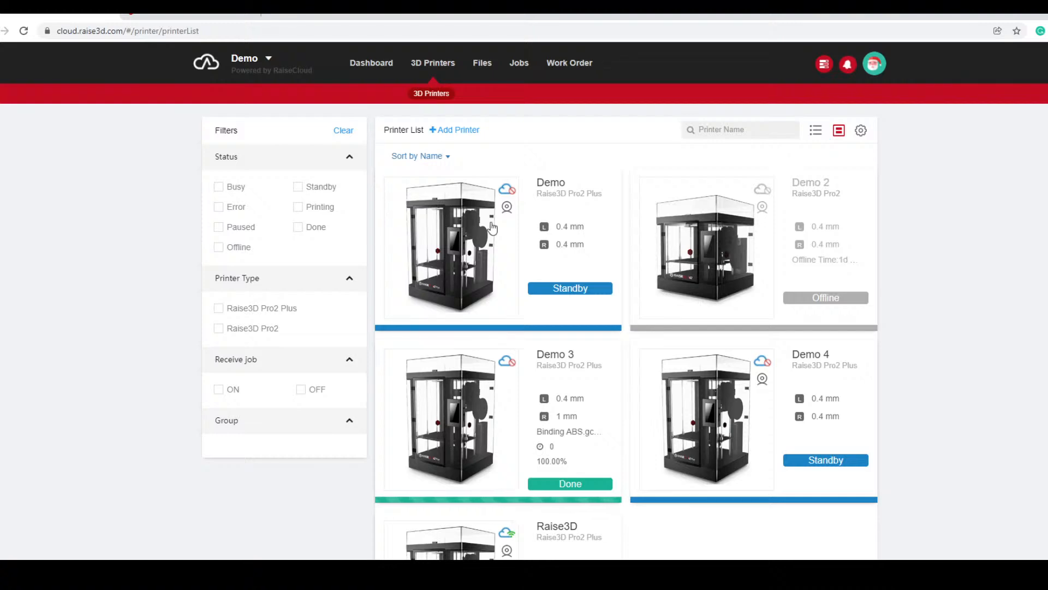
{"action": "scroll", "coordinate": [617, 256], "scroll_direction": "down", "scroll_amount": 3}
{"action": "scroll", "coordinate": [640, 296], "scroll_direction": "up", "scroll_amount": 3}
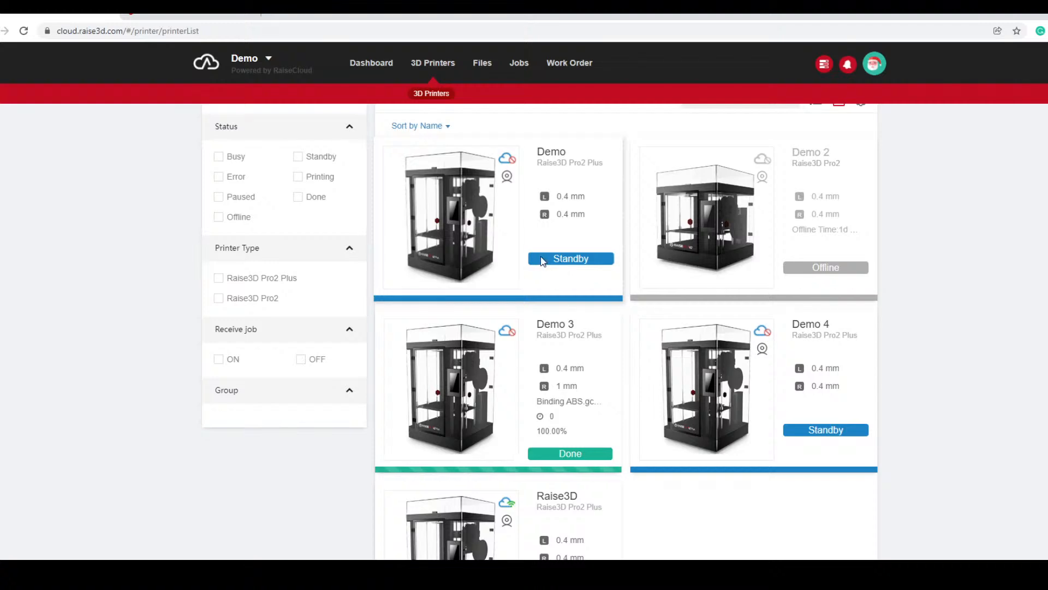
{"action": "left_click", "coordinate": [542, 260]}
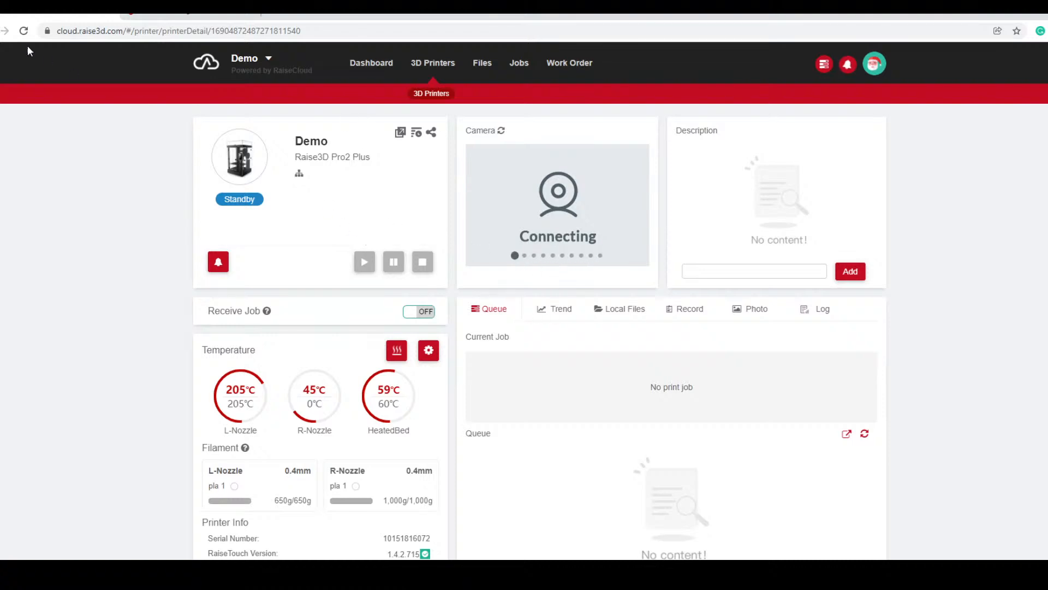
Go back to the printer list and check the remaining printers, including the Raise3D printer's print progress.
{"action": "left_click", "coordinate": [0, 31]}
{"action": "scroll", "coordinate": [464, 355], "scroll_direction": "down", "scroll_amount": 5}
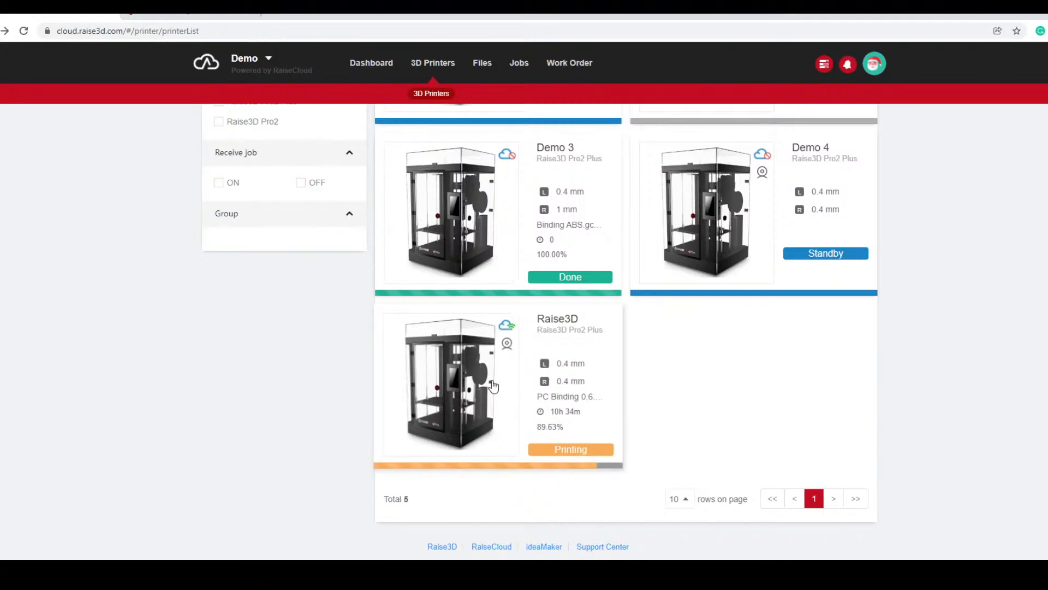
{"action": "scroll", "coordinate": [493, 386], "scroll_direction": "up", "scroll_amount": 4}
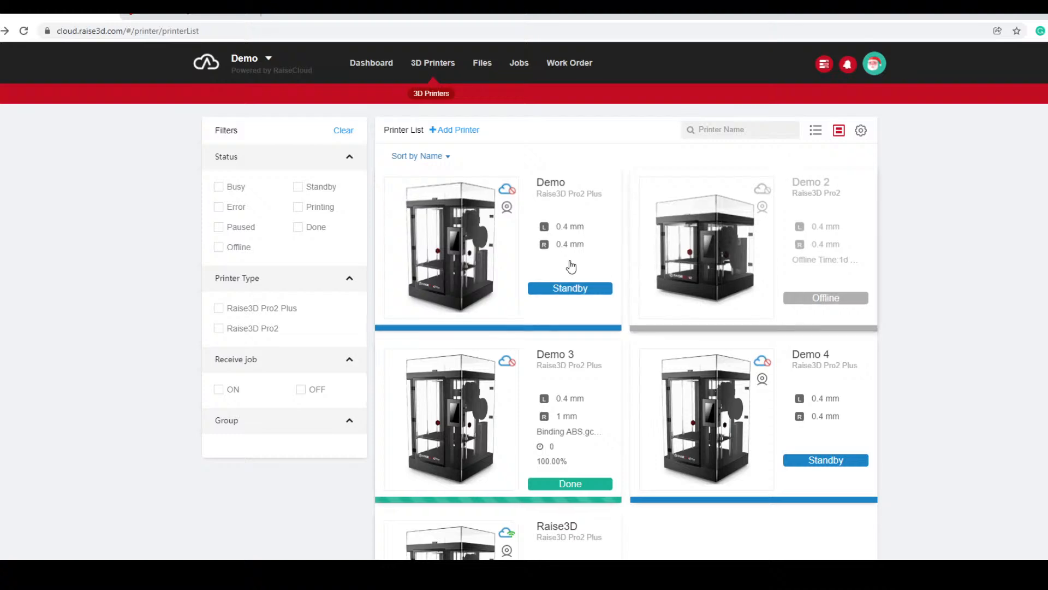
Reopen the Demo printer's details and review its temperatures, filament, printer info, queue and camera view.
{"action": "left_click", "coordinate": [489, 262]}
{"action": "scroll", "coordinate": [655, 426], "scroll_direction": "down", "scroll_amount": 2}
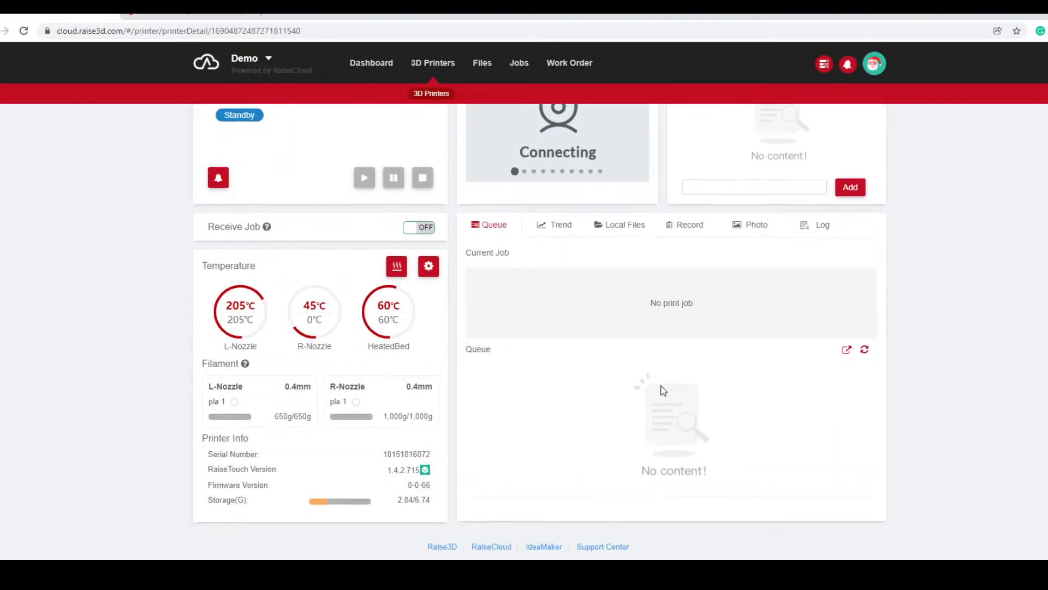
{"action": "scroll", "coordinate": [591, 448], "scroll_direction": "up", "scroll_amount": 2}
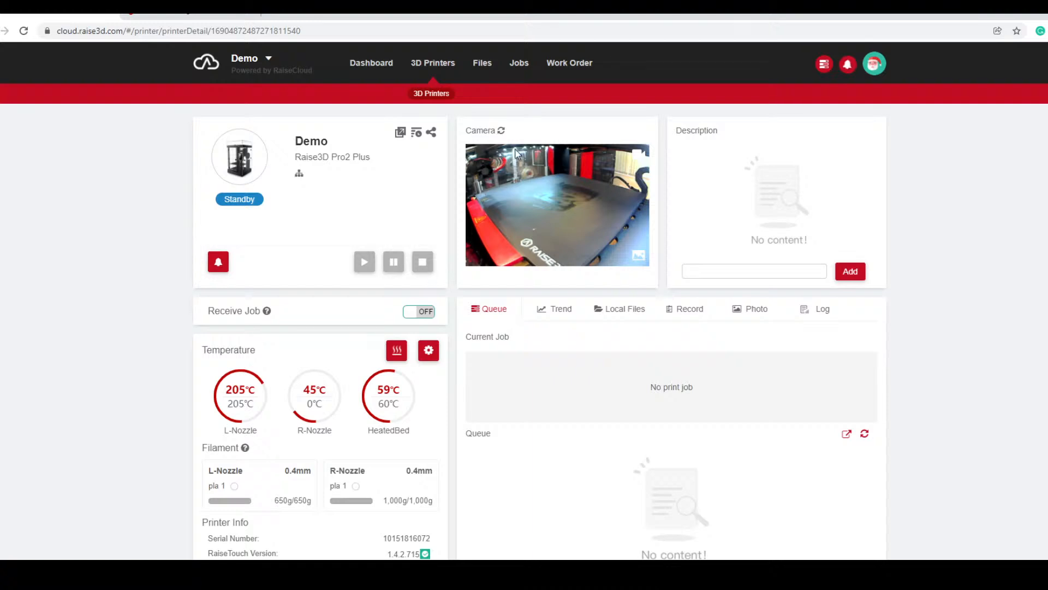
Open the My Files list and look over its folders and gcode files.
{"action": "left_click", "coordinate": [474, 71]}
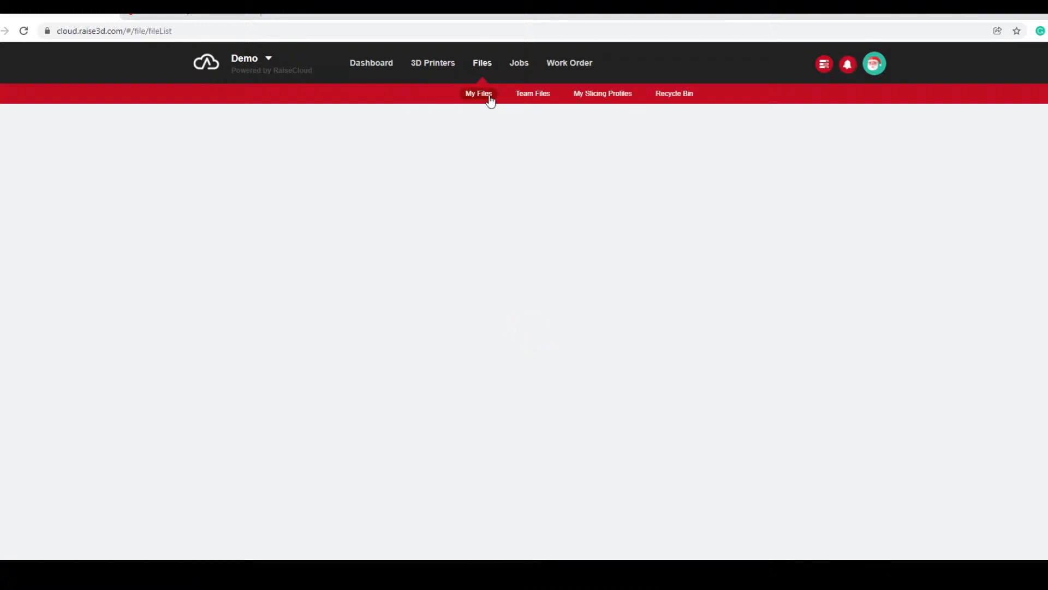
{"action": "scroll", "coordinate": [440, 300], "scroll_direction": "down", "scroll_amount": 3}
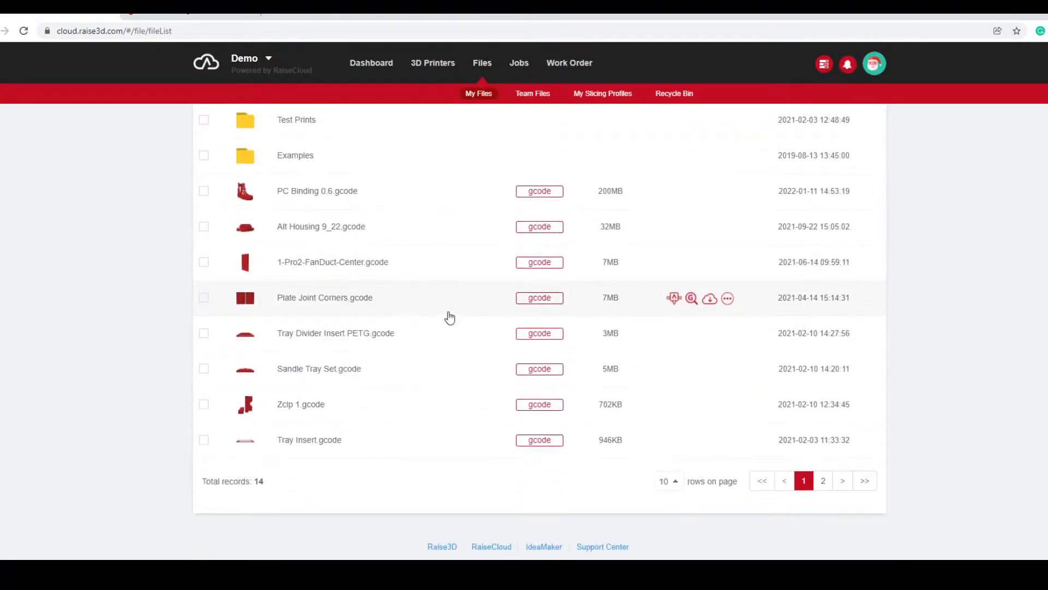
{"action": "scroll", "coordinate": [449, 322], "scroll_direction": "up", "scroll_amount": 3}
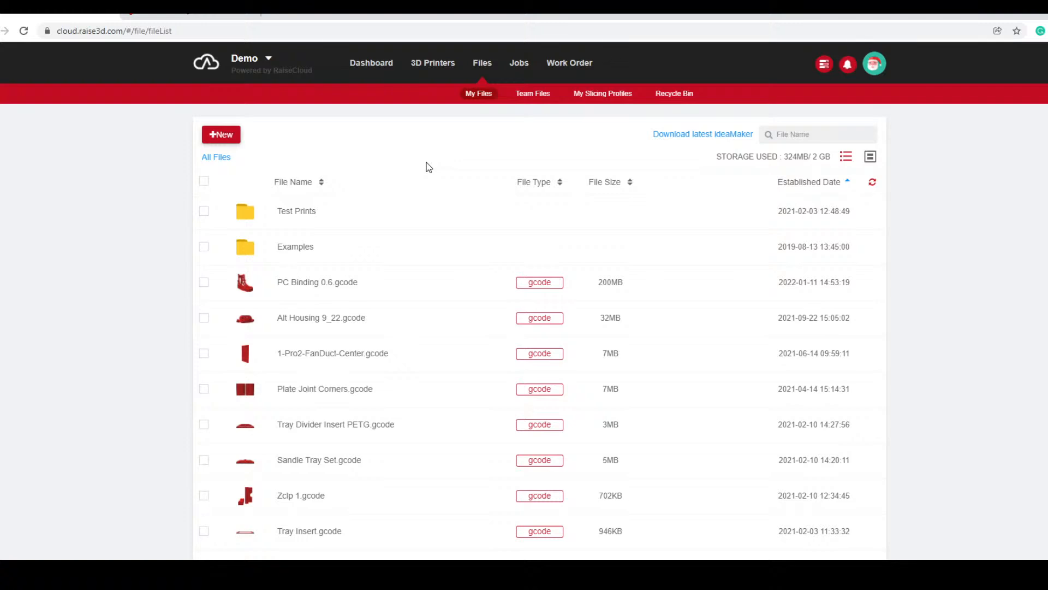
Show the available options for adding new files or folders to My Files.
{"action": "left_click", "coordinate": [226, 138]}
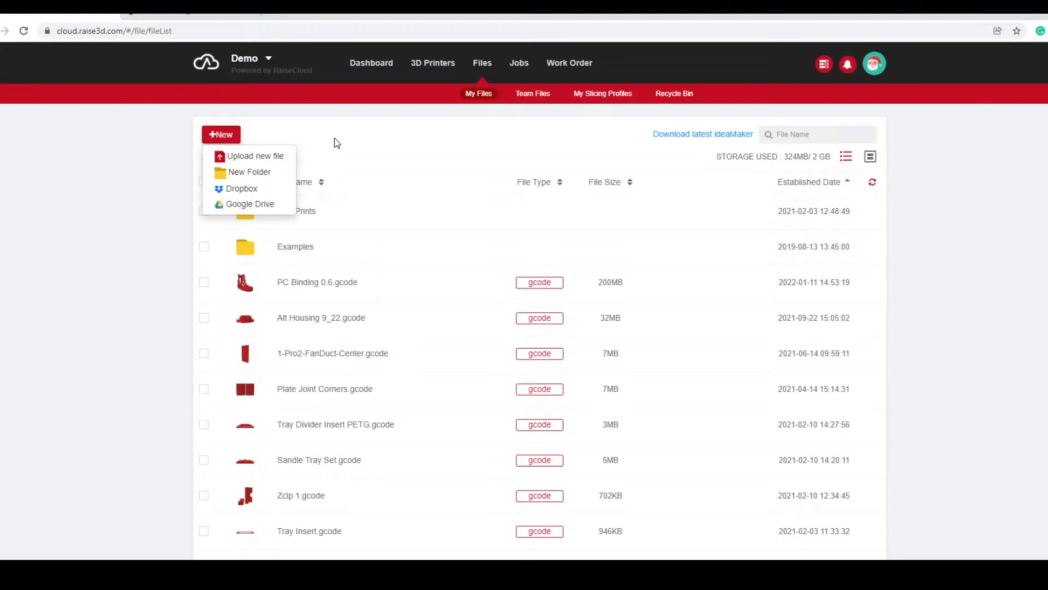
{"action": "scroll", "coordinate": [480, 415], "scroll_direction": "down", "scroll_amount": 2}
{"action": "scroll", "coordinate": [475, 428], "scroll_direction": "up", "scroll_amount": 2}
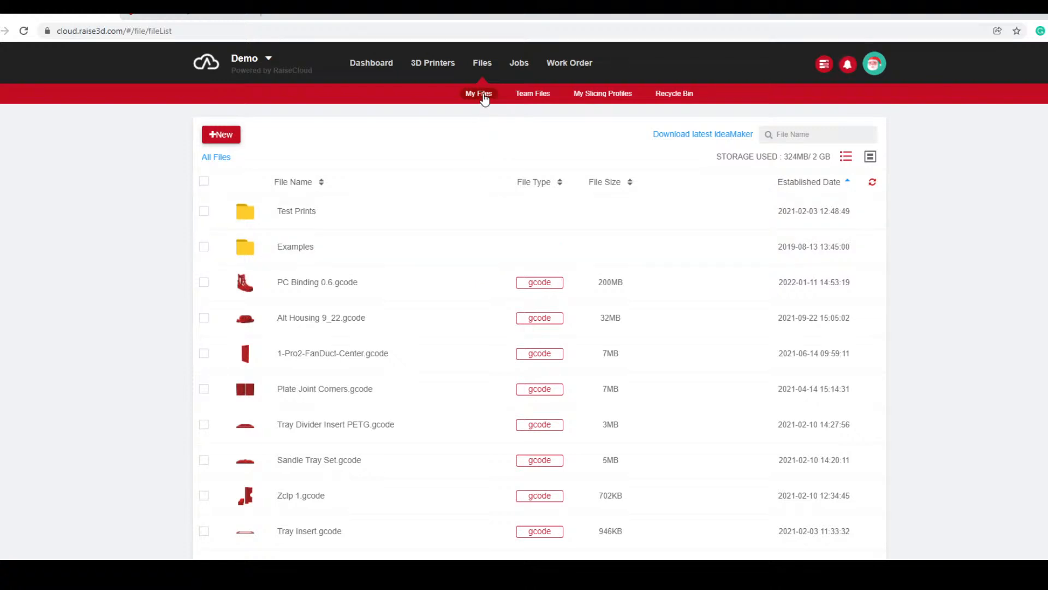
Check the Team Files section and return to the My Files list.
{"action": "left_click", "coordinate": [521, 95]}
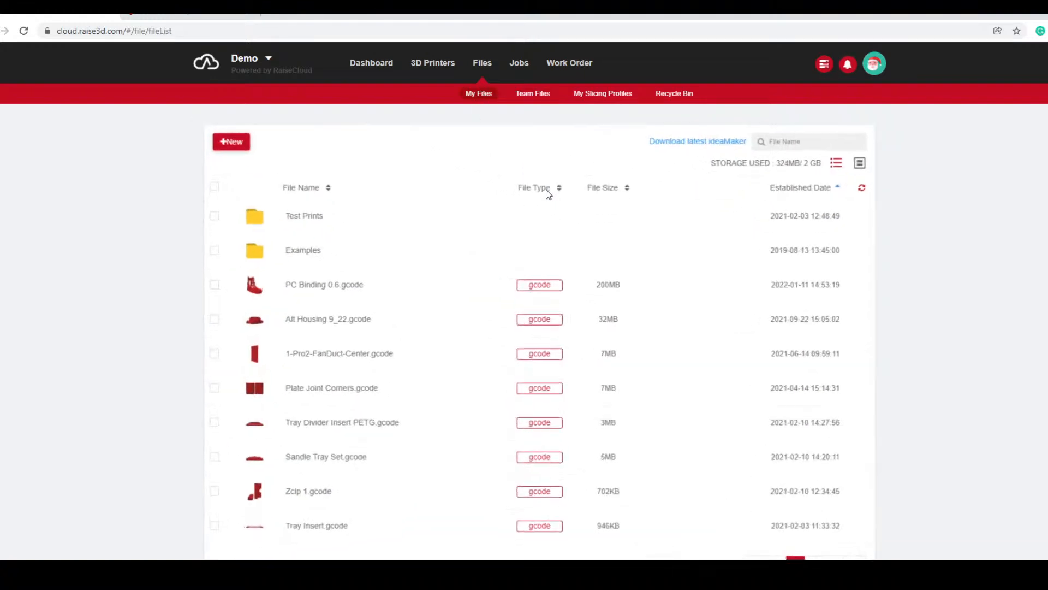
{"action": "scroll", "coordinate": [472, 264], "scroll_direction": "down", "scroll_amount": 2}
{"action": "scroll", "coordinate": [475, 246], "scroll_direction": "up", "scroll_amount": 2}
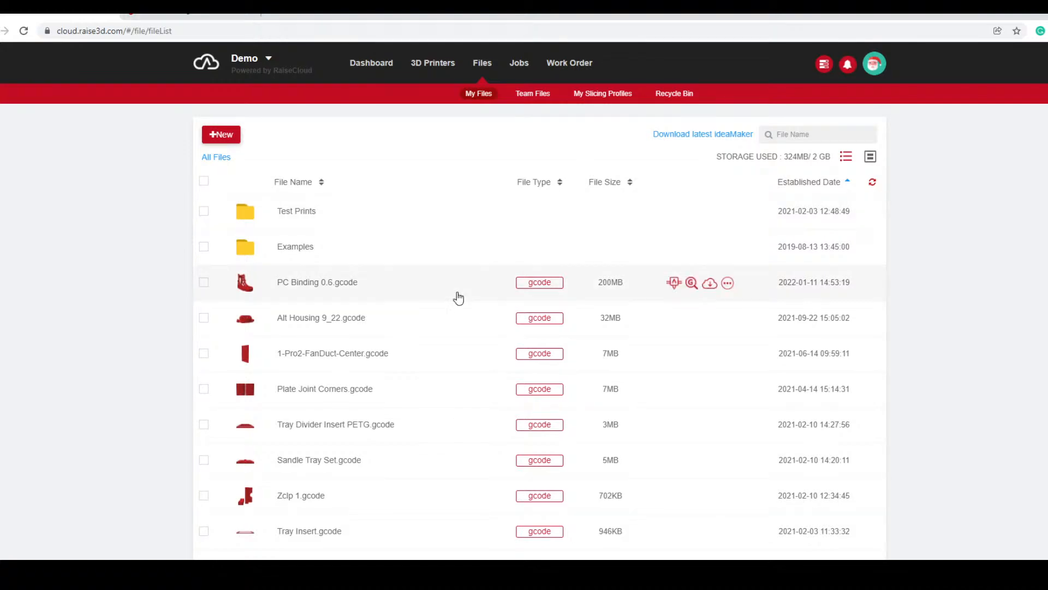
Open the second page of My Files, bring up the print setup for PLA_Y-PIPE.gcode, and review its filters and available printers.
{"action": "scroll", "coordinate": [475, 443], "scroll_direction": "down", "scroll_amount": 2}
{"action": "left_click", "coordinate": [824, 481]}
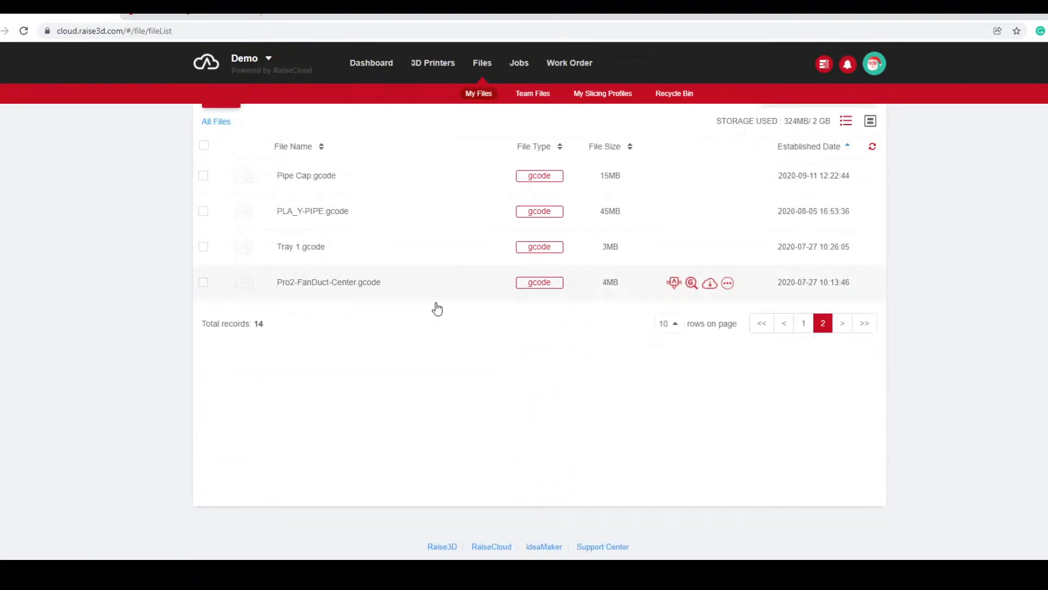
{"action": "scroll", "coordinate": [383, 273], "scroll_direction": "up", "scroll_amount": 1}
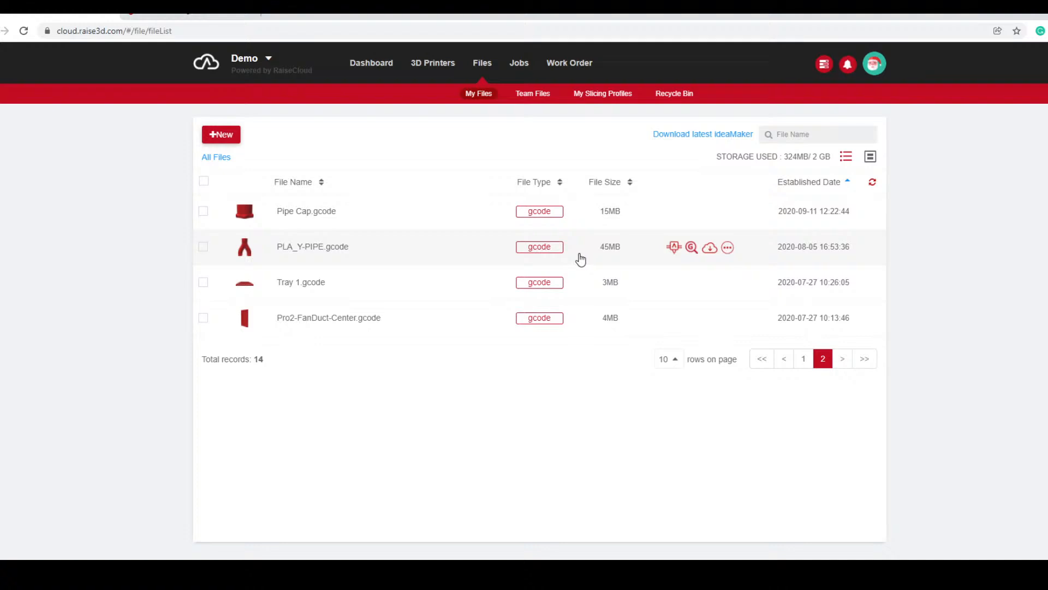
{"action": "left_click", "coordinate": [673, 247]}
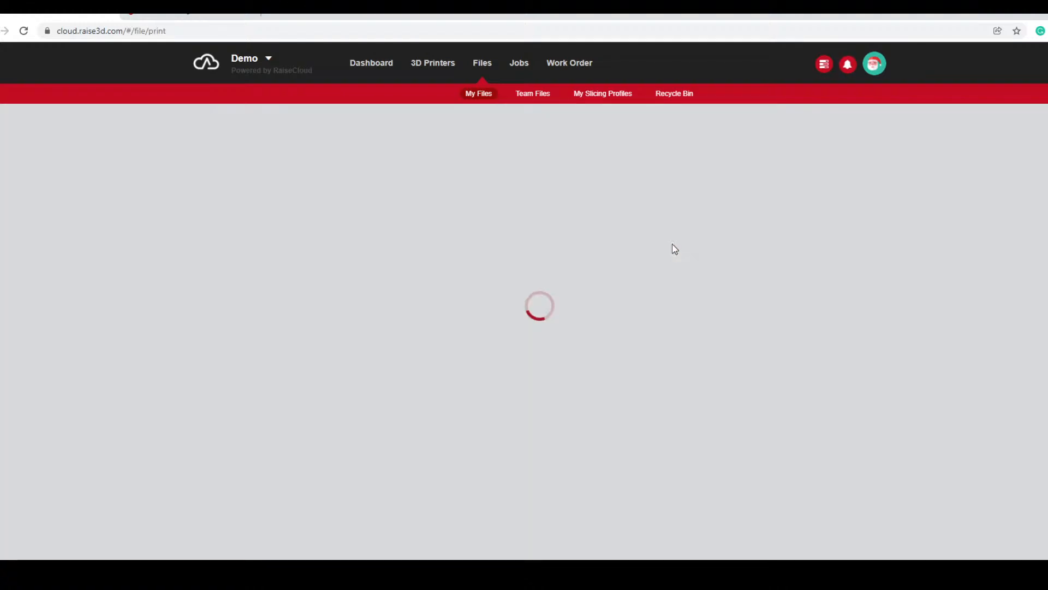
{"action": "scroll", "coordinate": [457, 270], "scroll_direction": "down", "scroll_amount": 2}
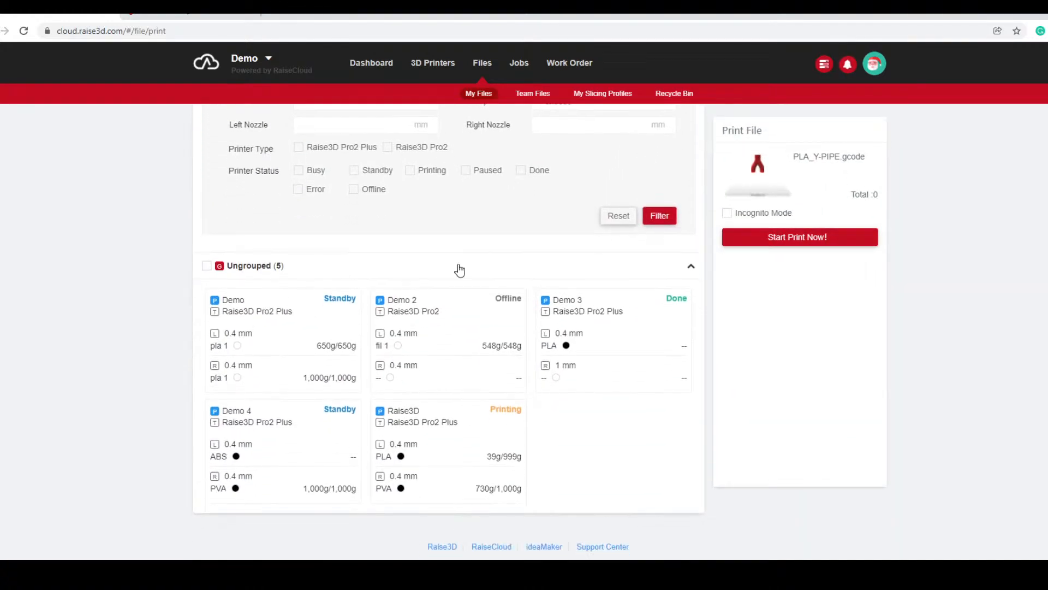
{"action": "scroll", "coordinate": [246, 182], "scroll_direction": "up", "scroll_amount": 2}
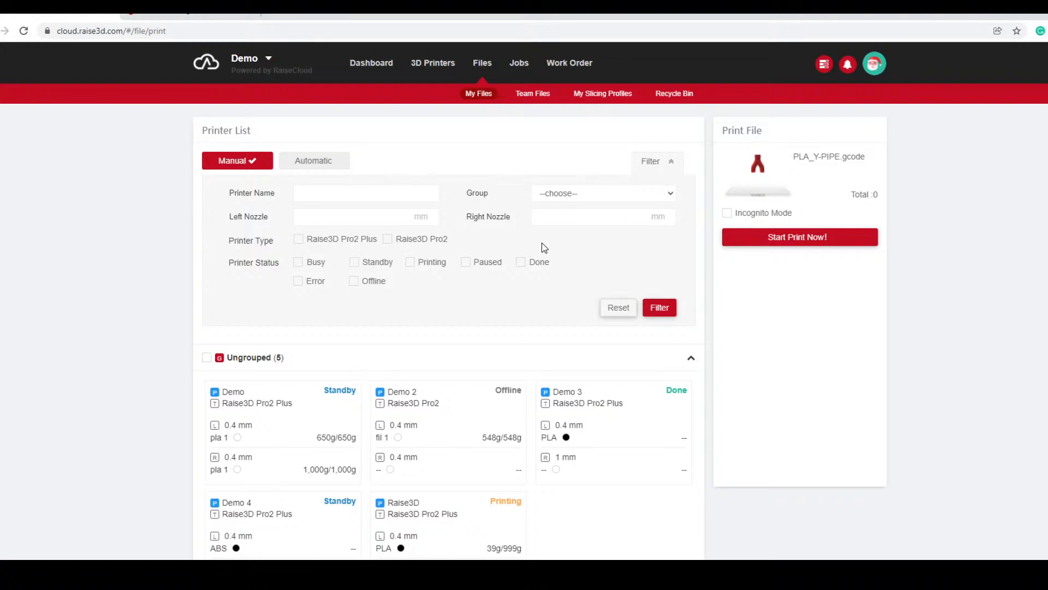
{"action": "scroll", "coordinate": [544, 273], "scroll_direction": "down", "scroll_amount": 3}
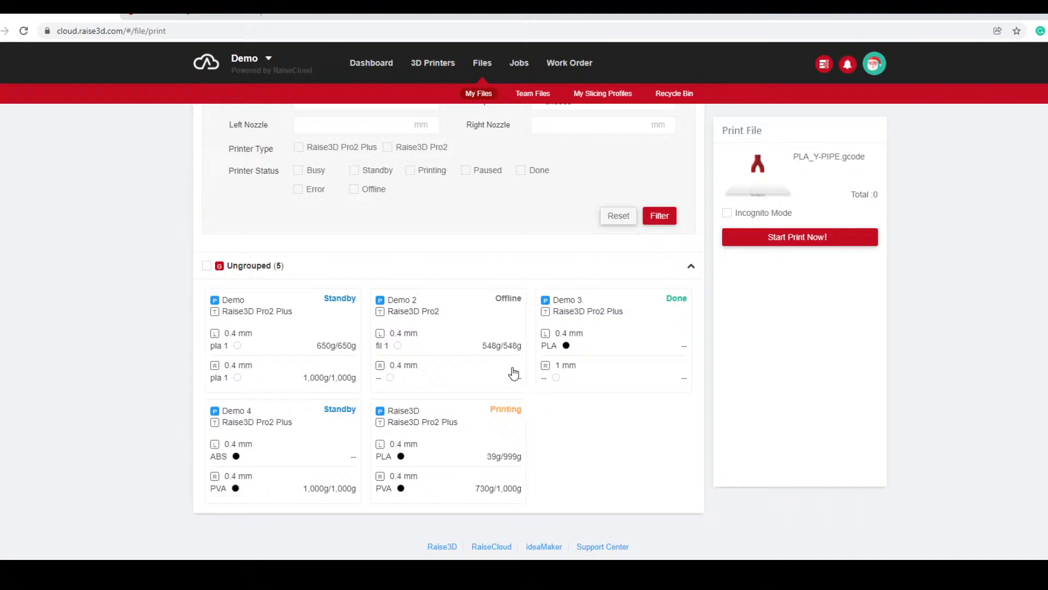
Open the Demo printer's details and check its temperatures, loaded filament, camera view and queue.
{"action": "left_click", "coordinate": [434, 82]}
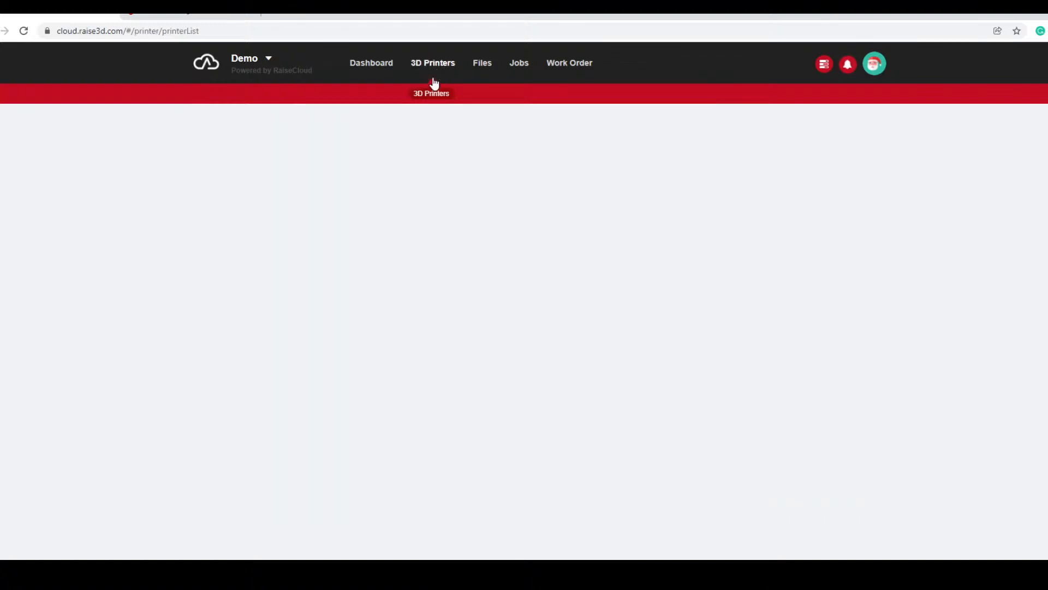
{"action": "left_click", "coordinate": [519, 214]}
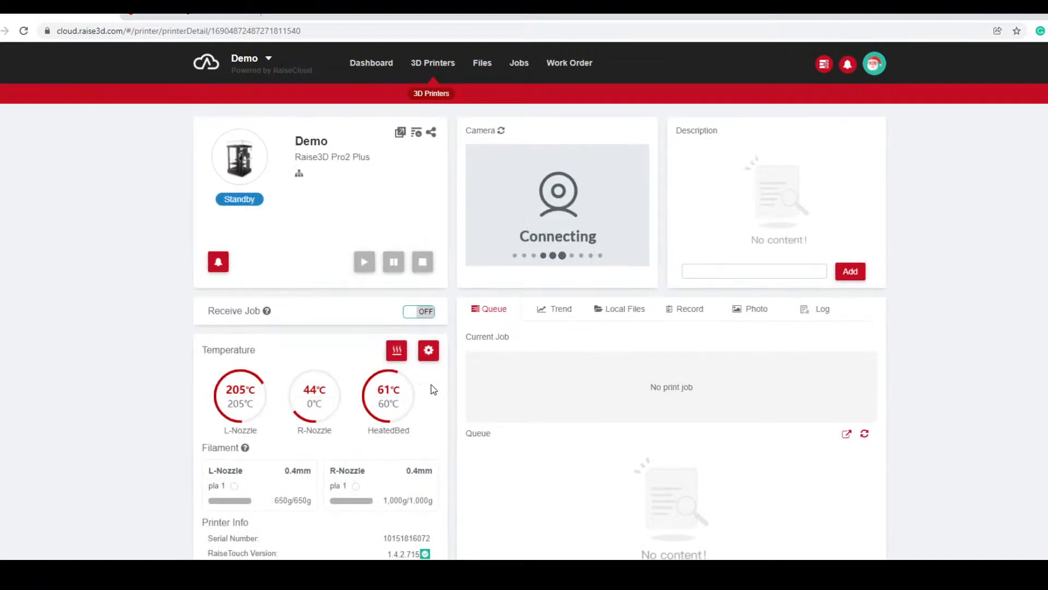
{"action": "scroll", "coordinate": [433, 388], "scroll_direction": "down", "scroll_amount": 2}
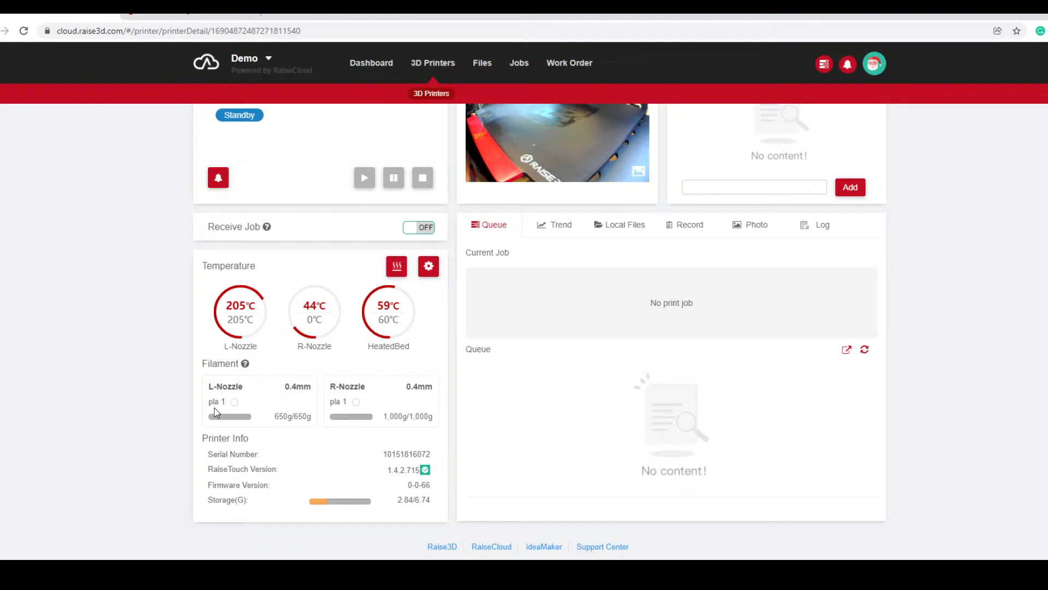
{"action": "scroll", "coordinate": [157, 412], "scroll_direction": "up", "scroll_amount": 2}
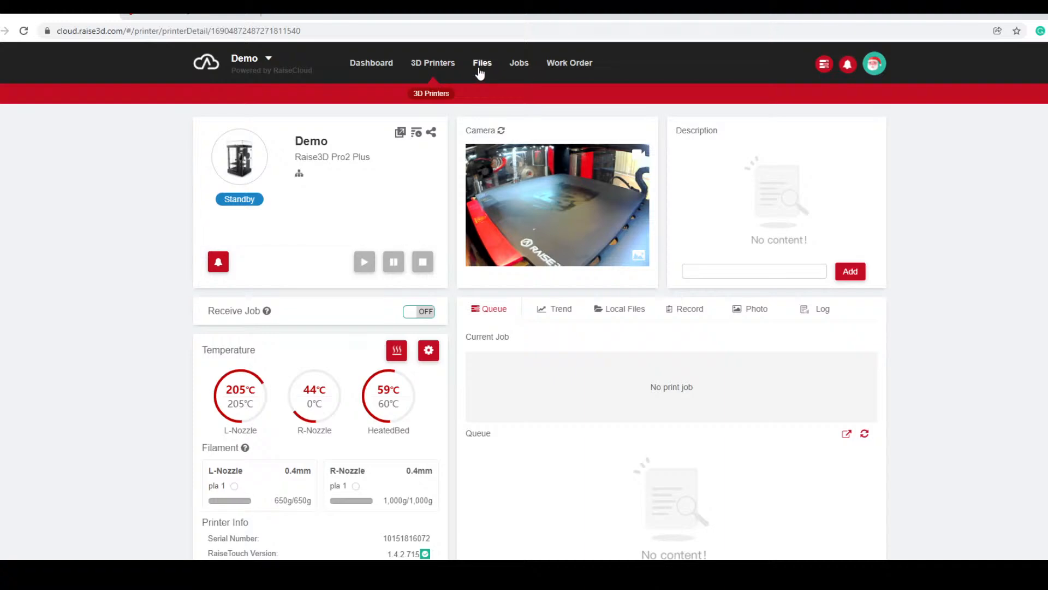
Return to My Files, reopen the print setup for PLA_Y-PIPE.gcode, and check the available printer group filters.
{"action": "left_click", "coordinate": [532, 72]}
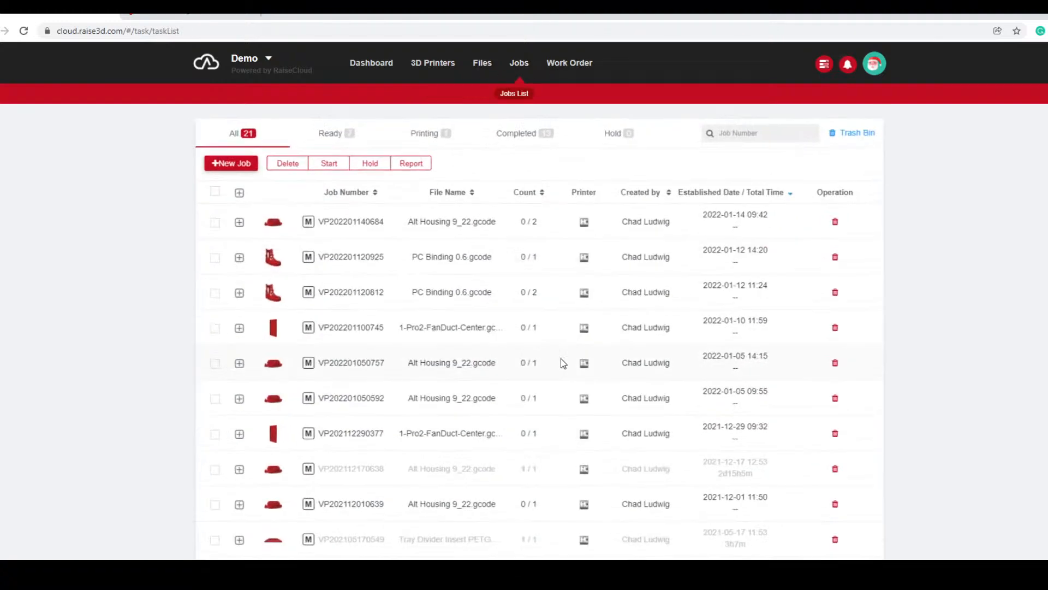
{"action": "left_click", "coordinate": [481, 67]}
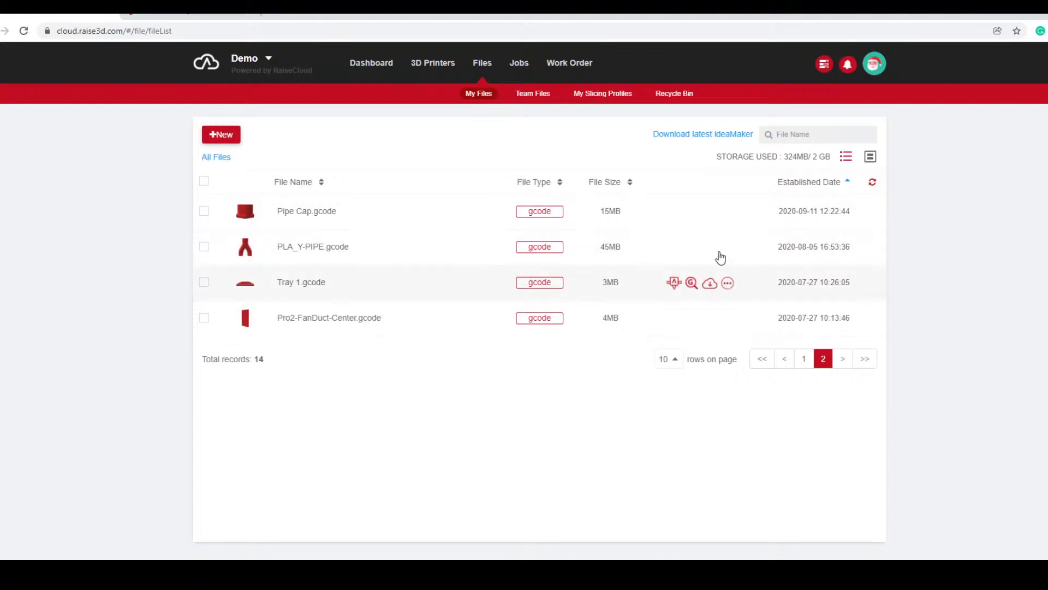
{"action": "left_click", "coordinate": [677, 249]}
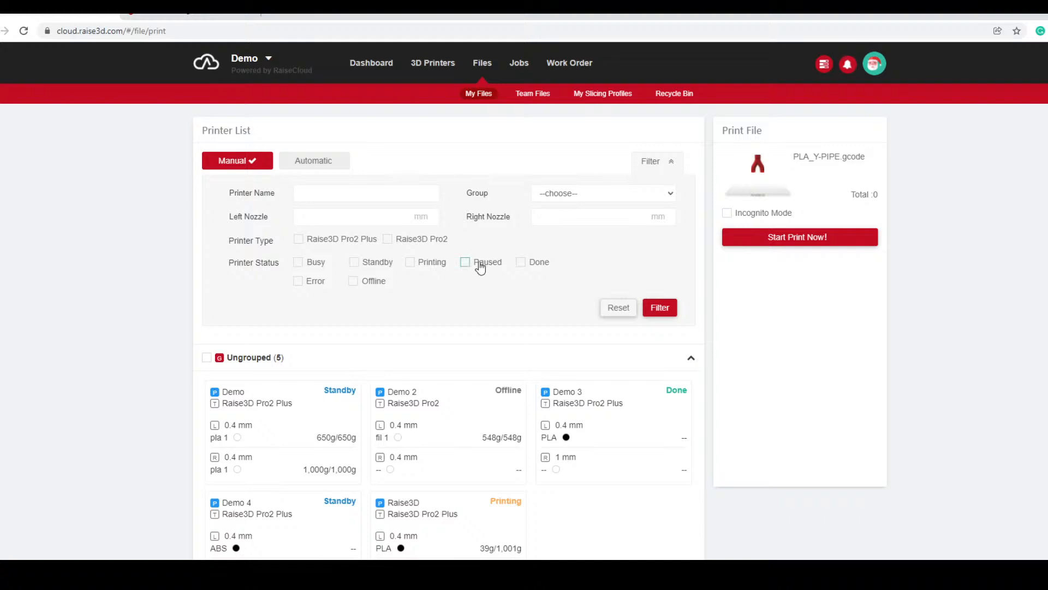
{"action": "left_click", "coordinate": [597, 194]}
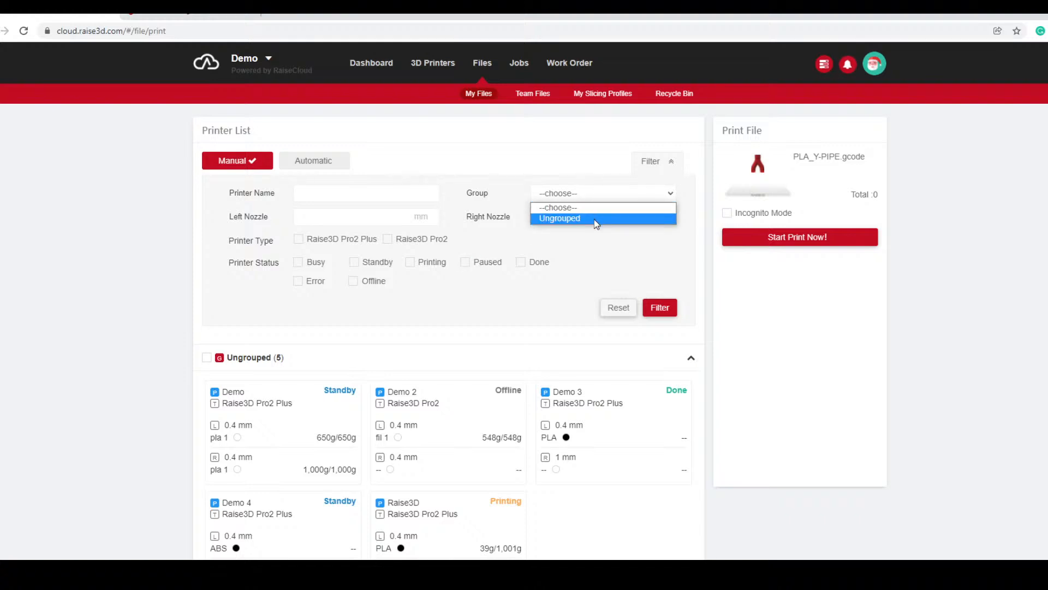
{"action": "left_click", "coordinate": [561, 279]}
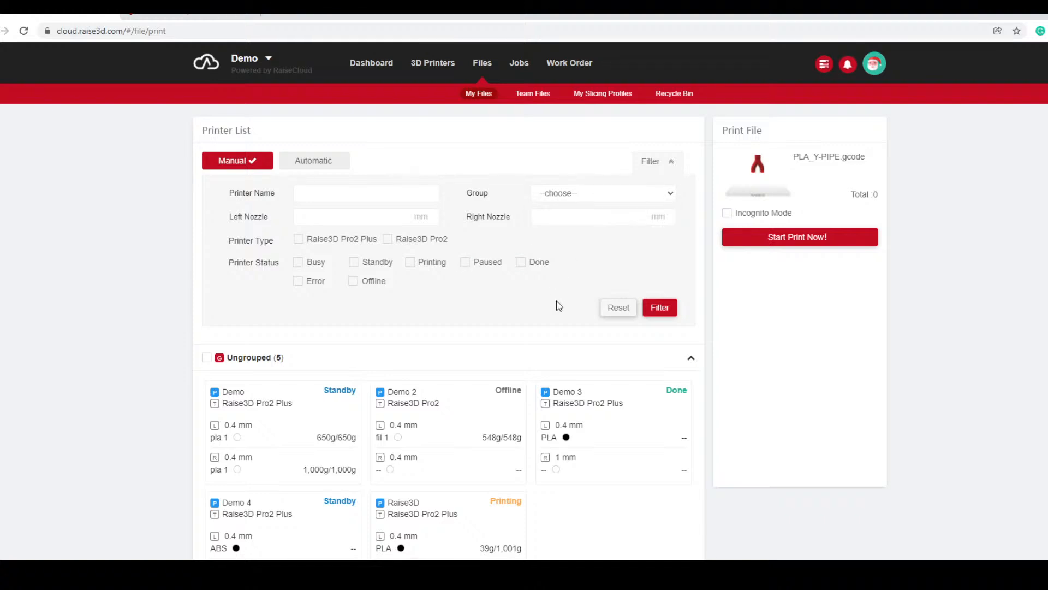
Select the Demo and Demo 2 printers and start the PLA_Y-PIPE.gcode print job on both.
{"action": "scroll", "coordinate": [491, 306], "scroll_direction": "down", "scroll_amount": 2}
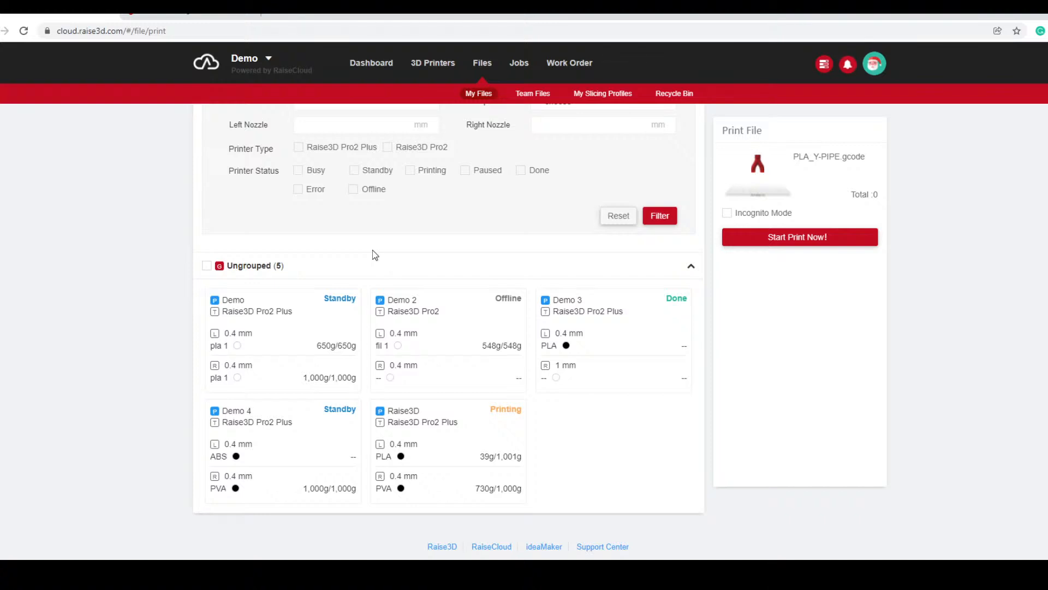
{"action": "left_click", "coordinate": [316, 316]}
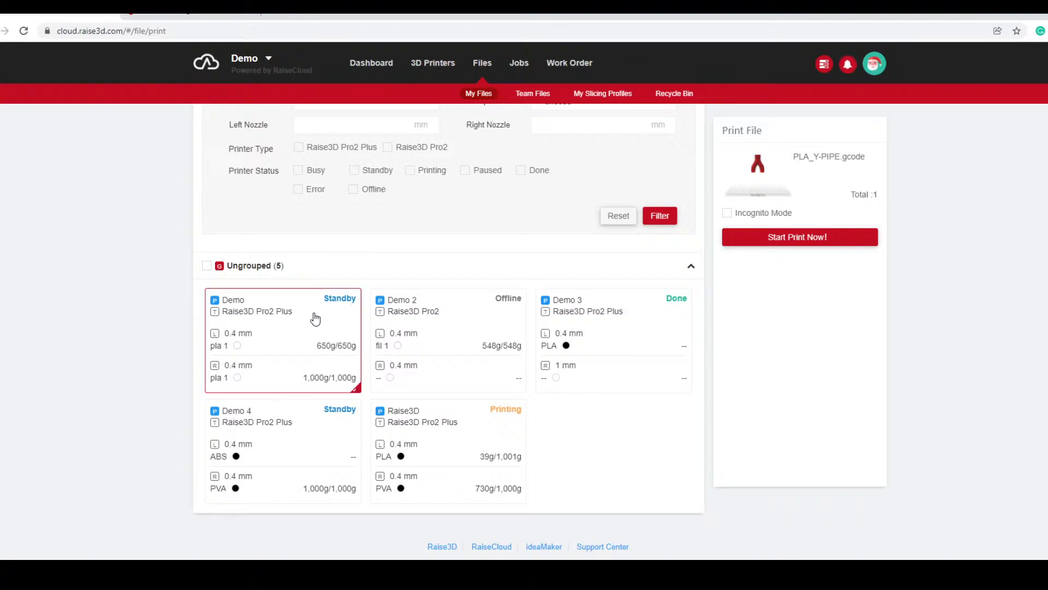
{"action": "left_click", "coordinate": [453, 327]}
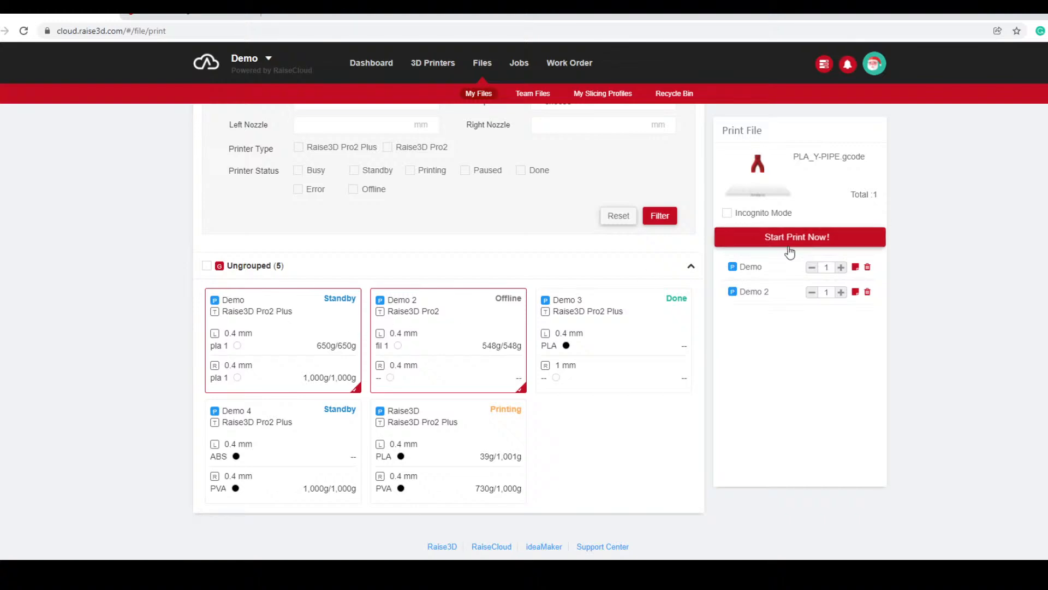
{"action": "left_click", "coordinate": [823, 240]}
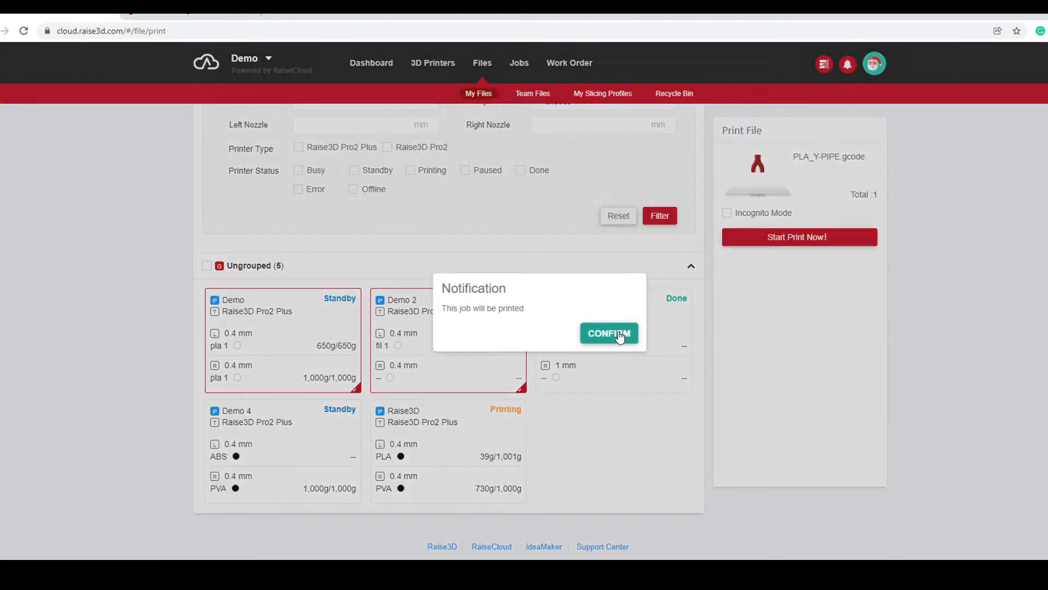
{"action": "left_click", "coordinate": [608, 332]}
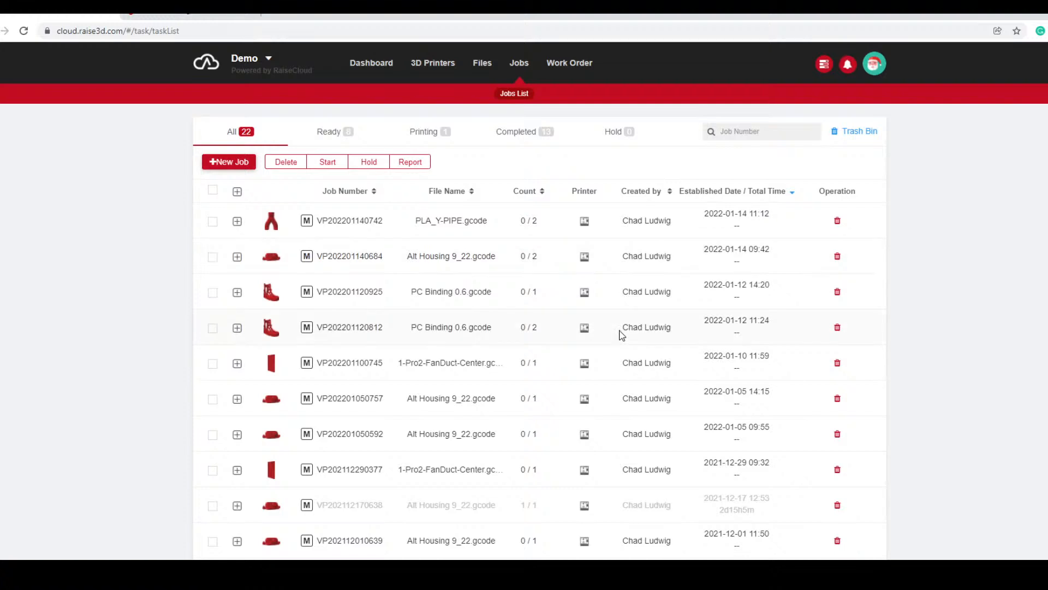
Review the dashboard workbench, including printer statuses, filament usage, team information and job summaries.
{"action": "left_click", "coordinate": [390, 68]}
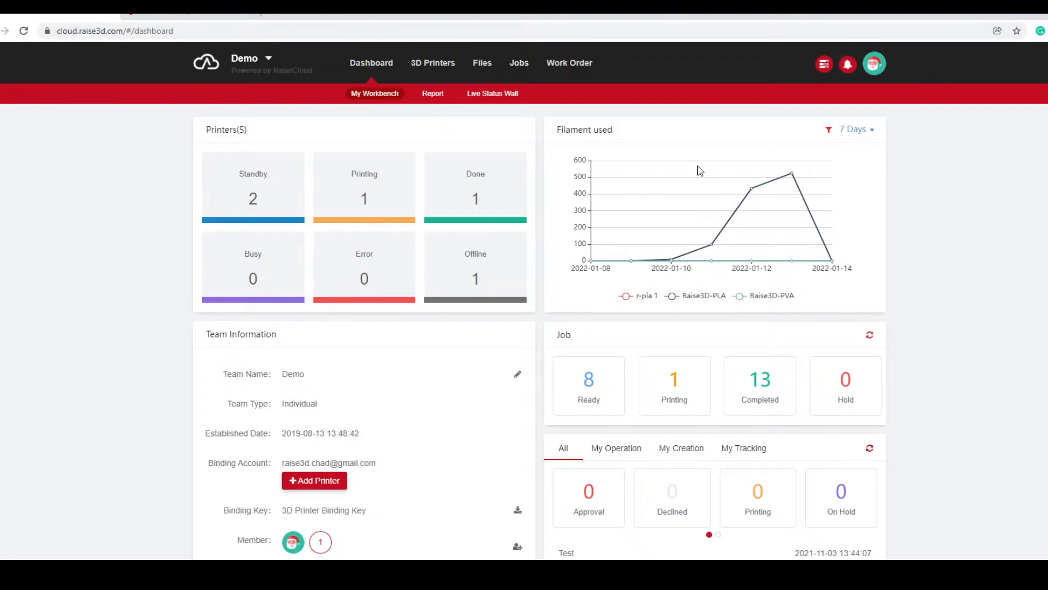
{"action": "scroll", "coordinate": [528, 256], "scroll_direction": "down", "scroll_amount": 3}
{"action": "scroll", "coordinate": [533, 254], "scroll_direction": "up", "scroll_amount": 3}
Open the Demo printer's details and delete the PLA_Y-PIPE.gcode job from its queue.
{"action": "left_click", "coordinate": [435, 65]}
{"action": "left_click", "coordinate": [526, 244]}
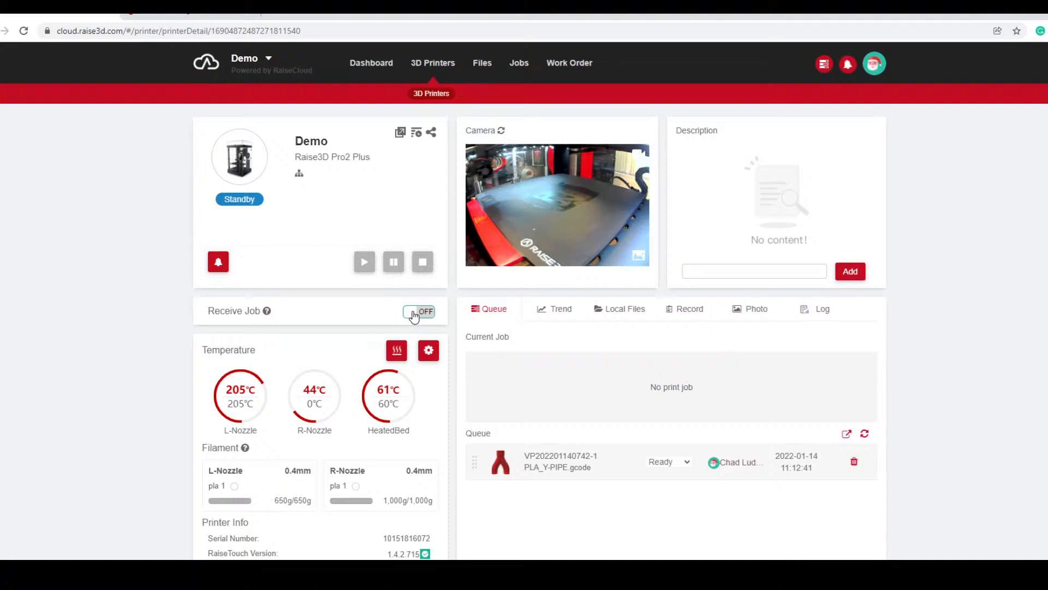
{"action": "left_click", "coordinate": [854, 461]}
{"action": "left_click", "coordinate": [610, 338]}
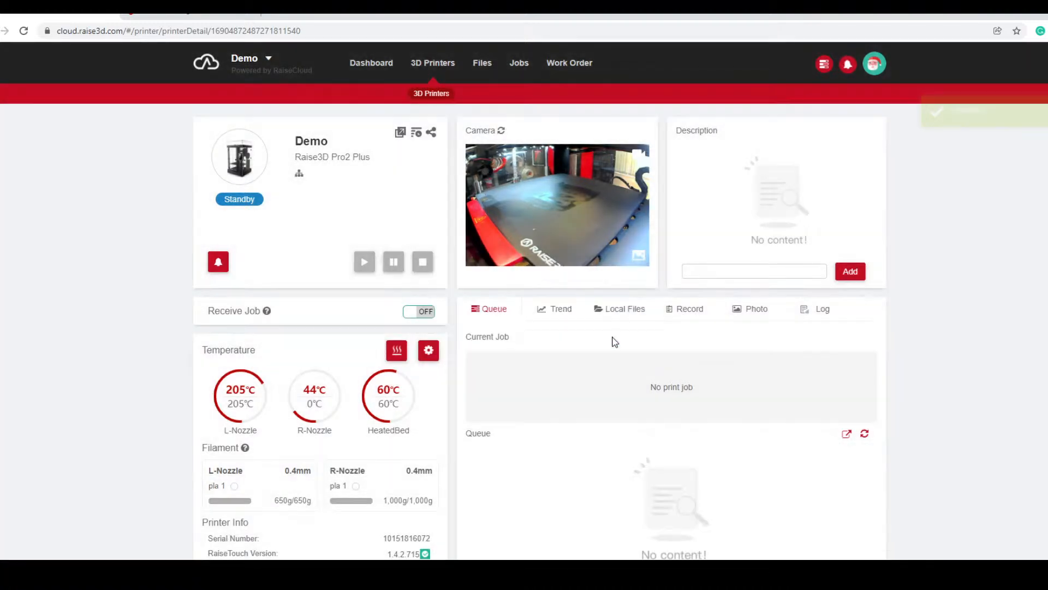
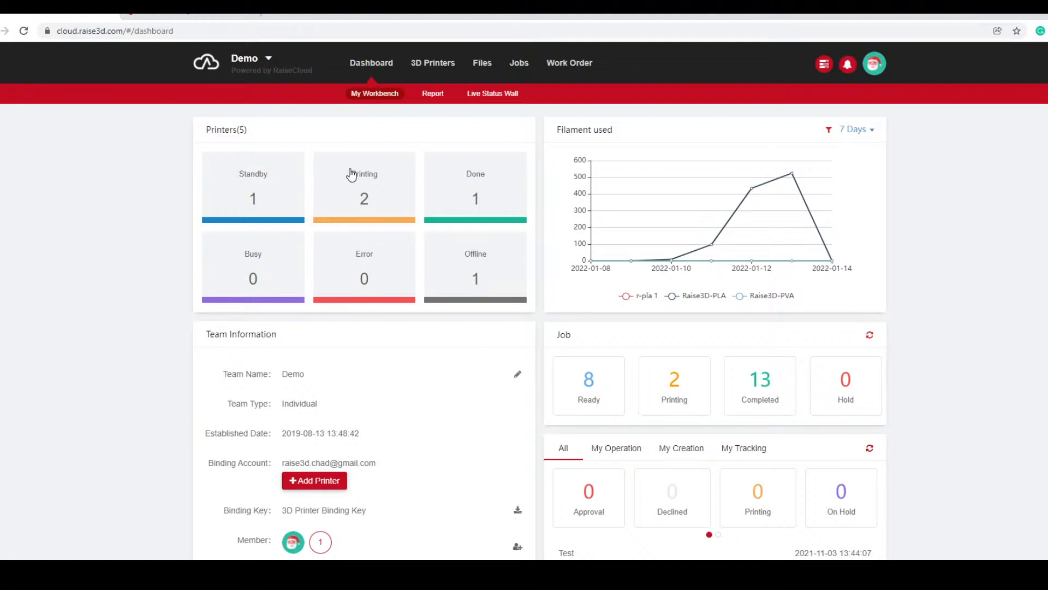
Look through My Files, Team Files and the My Slicing Profiles list.
{"action": "left_click", "coordinate": [483, 63]}
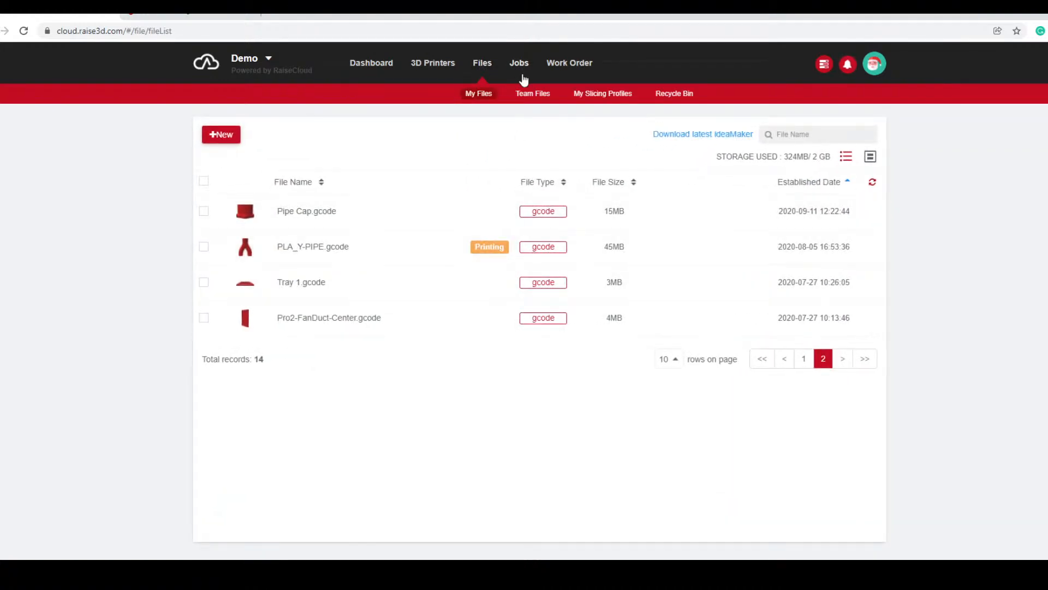
{"action": "left_click", "coordinate": [533, 93]}
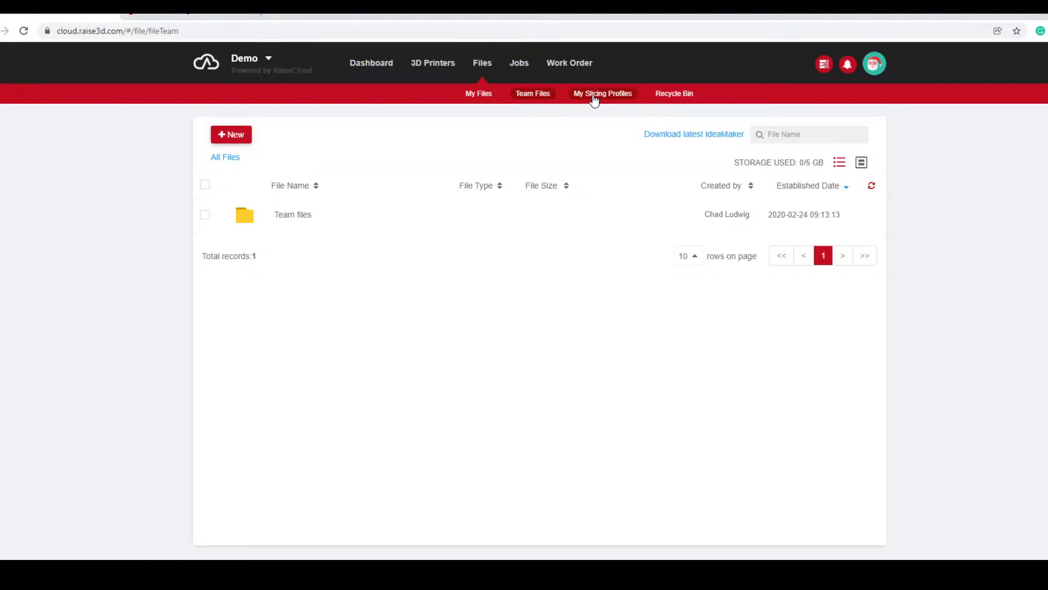
{"action": "left_click", "coordinate": [594, 95]}
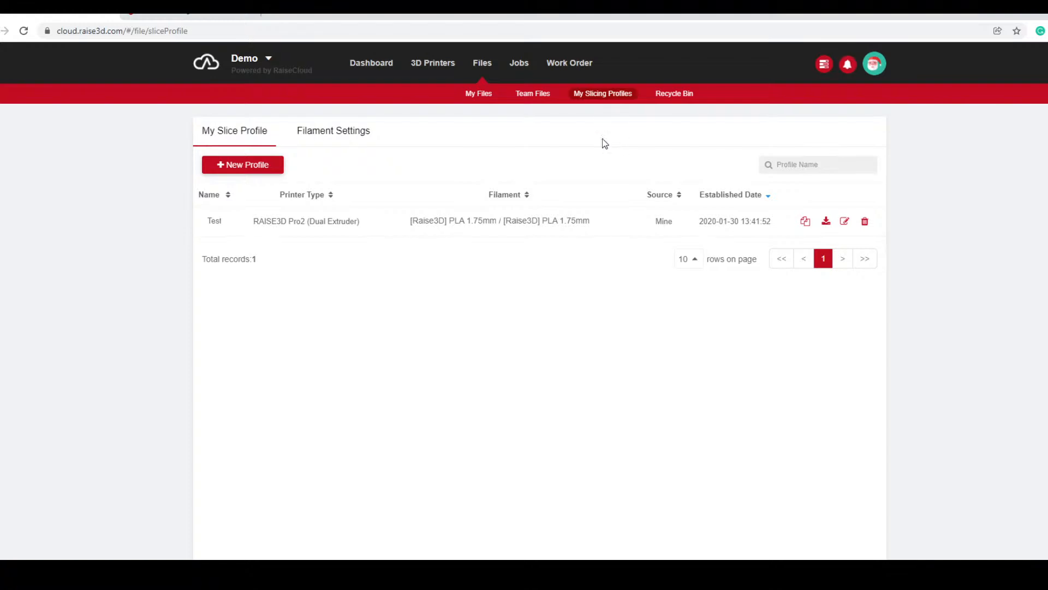
Open the work order list and look over its existing orders and filters.
{"action": "left_click", "coordinate": [582, 64]}
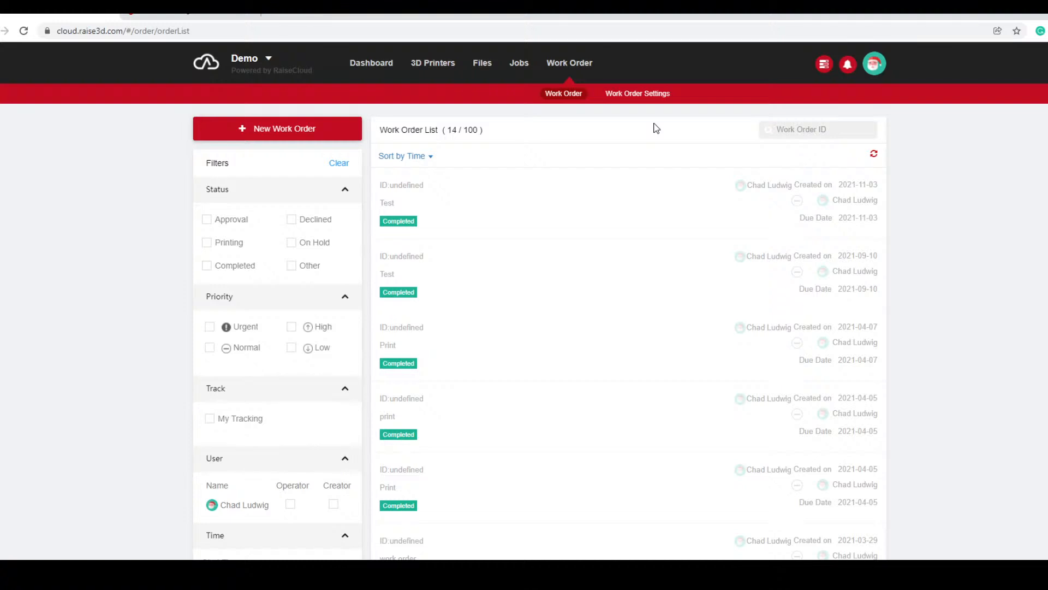
{"action": "scroll", "coordinate": [561, 253], "scroll_direction": "down", "scroll_amount": 4}
{"action": "scroll", "coordinate": [562, 253], "scroll_direction": "up", "scroll_amount": 4}
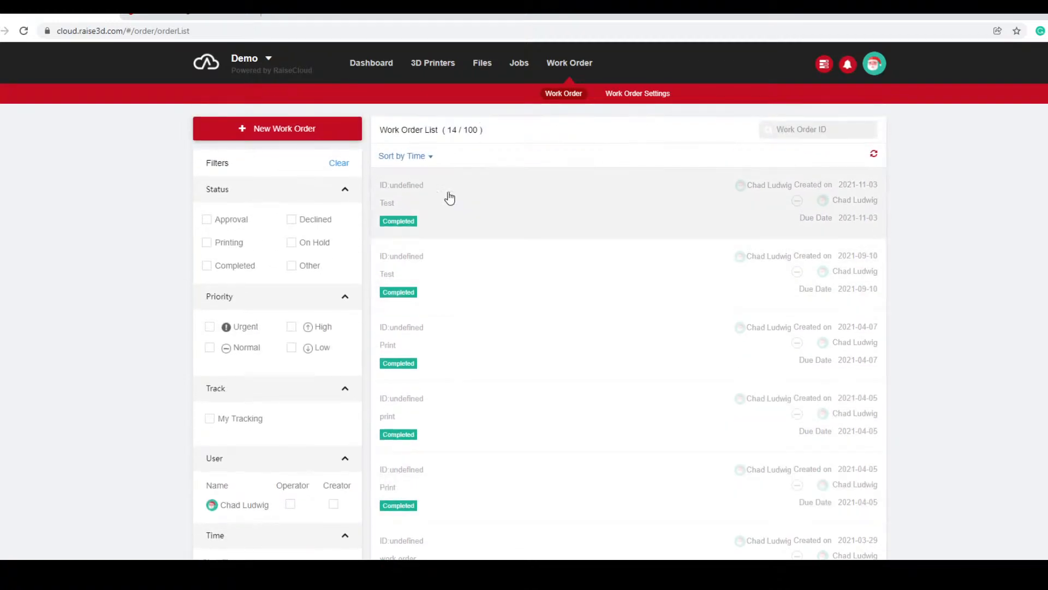
Create a new work order and enter "Print" as its title.
{"action": "left_click", "coordinate": [287, 128]}
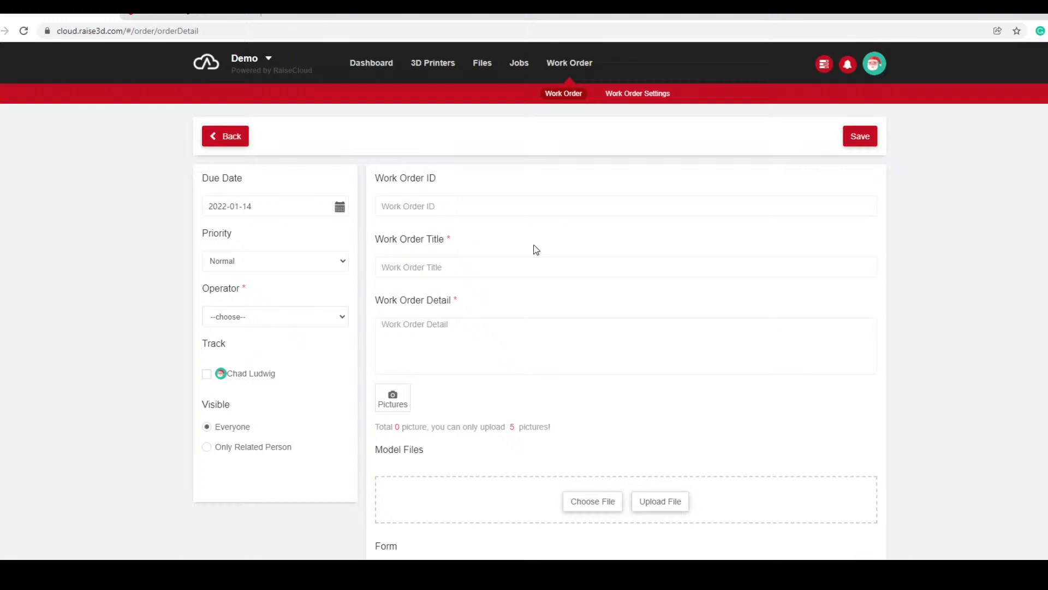
{"action": "scroll", "coordinate": [473, 205], "scroll_direction": "down", "scroll_amount": 1}
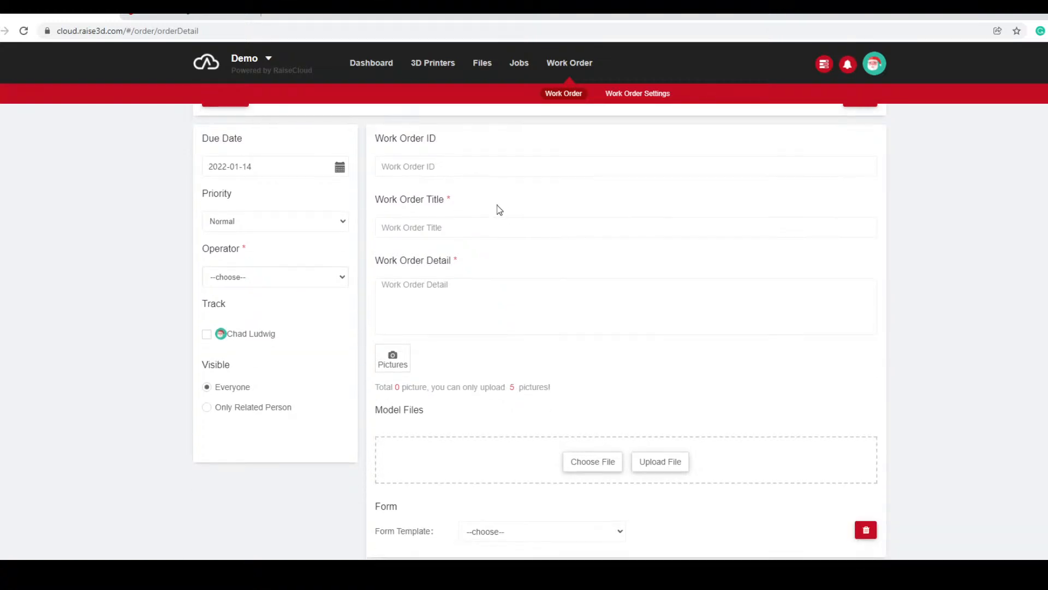
{"action": "scroll", "coordinate": [497, 204], "scroll_direction": "up", "scroll_amount": 1}
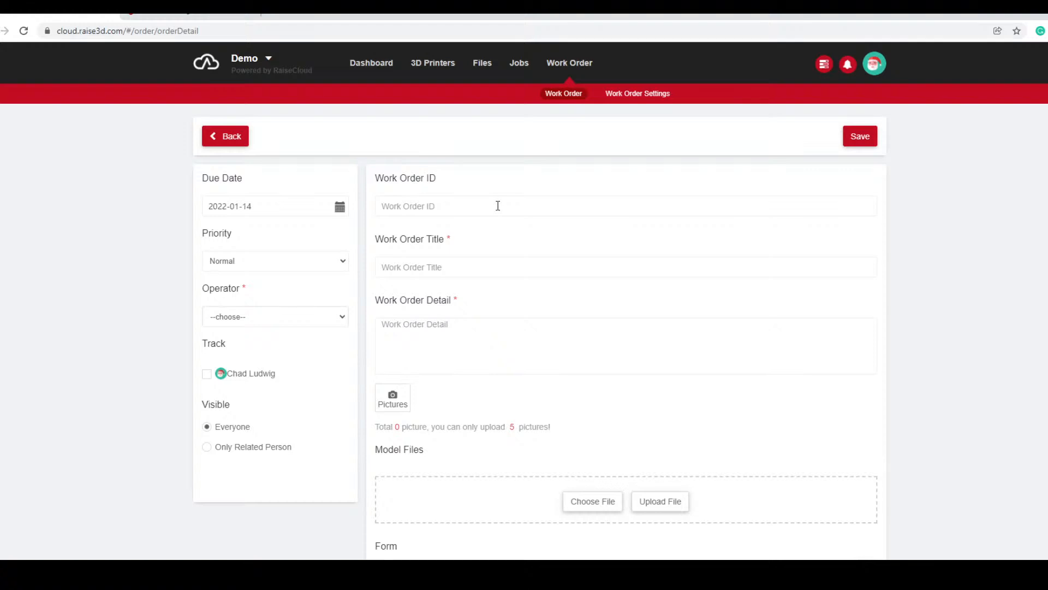
{"action": "left_click", "coordinate": [475, 261]}
{"action": "type", "text": "Print"}
Fill in the work order detail with "Print Request".
{"action": "scroll", "coordinate": [552, 253], "scroll_direction": "down", "scroll_amount": 1}
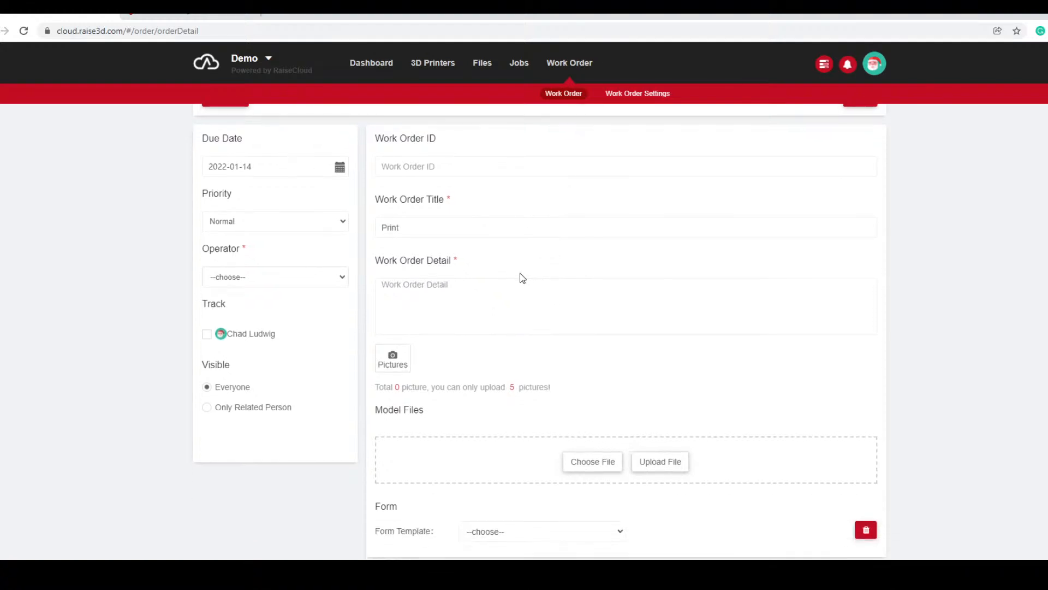
{"action": "left_click", "coordinate": [512, 291]}
{"action": "type", "text": "PLA"}
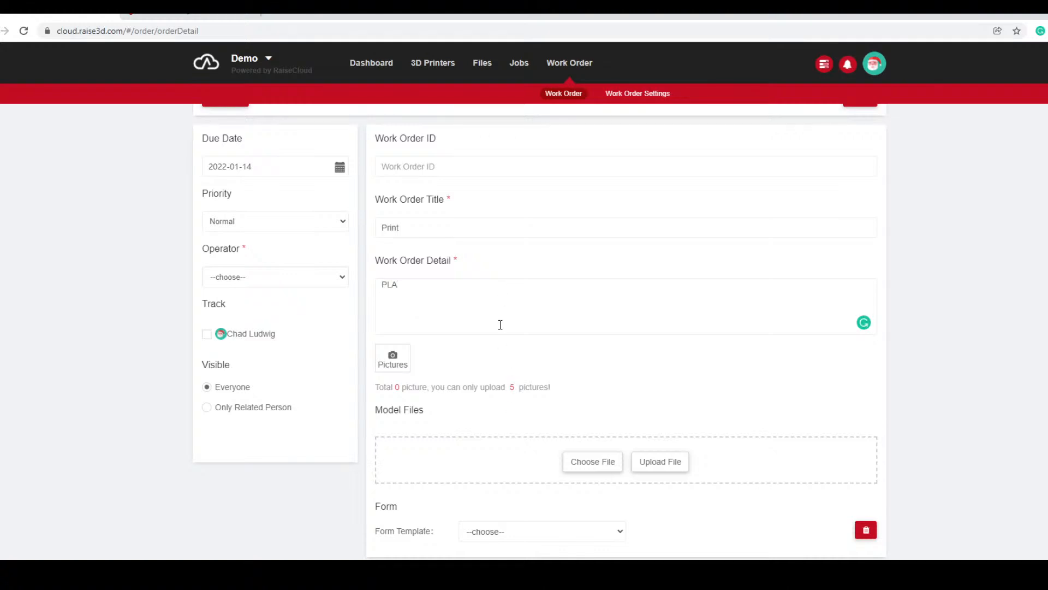
{"action": "key", "text": "BackSpace"}
{"action": "key", "text": "BackSpace"}
{"action": "key", "text": "BackSpace"}
{"action": "type", "text": "Print Request"}
Apply the Default form template to the work order and look over its profile fields.
{"action": "left_click", "coordinate": [597, 534]}
{"action": "left_click", "coordinate": [597, 534]}
{"action": "left_click", "coordinate": [497, 536]}
{"action": "left_click", "coordinate": [479, 555]}
{"action": "scroll", "coordinate": [706, 508], "scroll_direction": "down", "scroll_amount": 6}
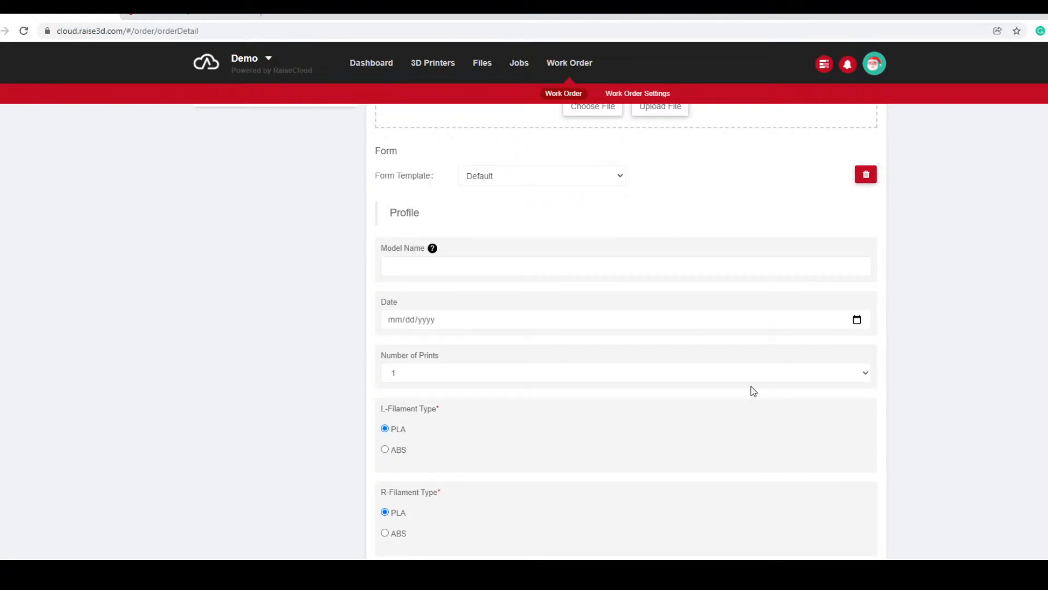
Set the date in the work order's profile form to 01/14/2022.
{"action": "scroll", "coordinate": [606, 260], "scroll_direction": "down", "scroll_amount": 1}
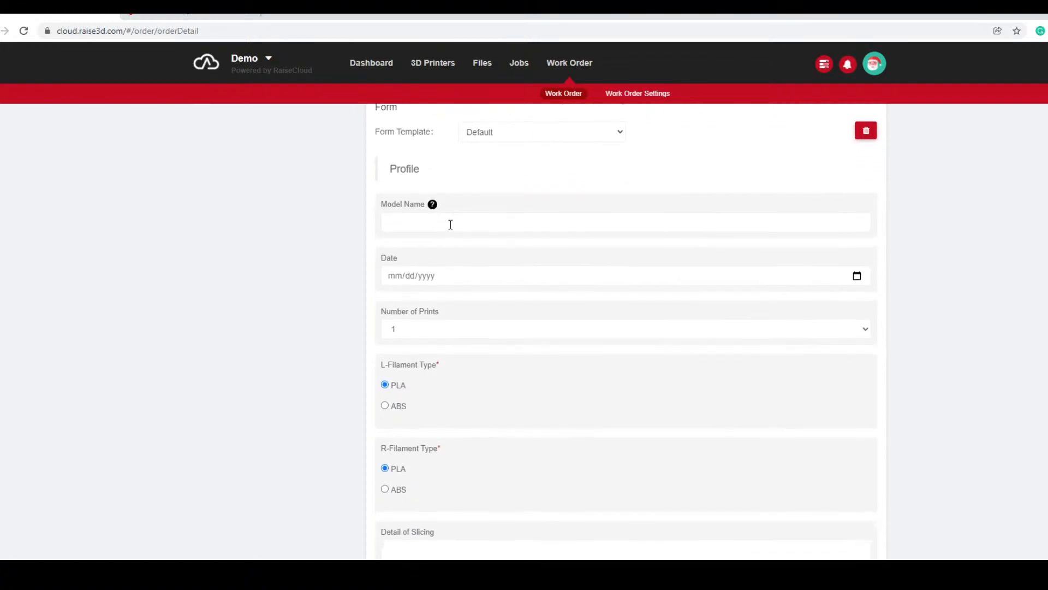
{"action": "scroll", "coordinate": [463, 210], "scroll_direction": "down", "scroll_amount": 2}
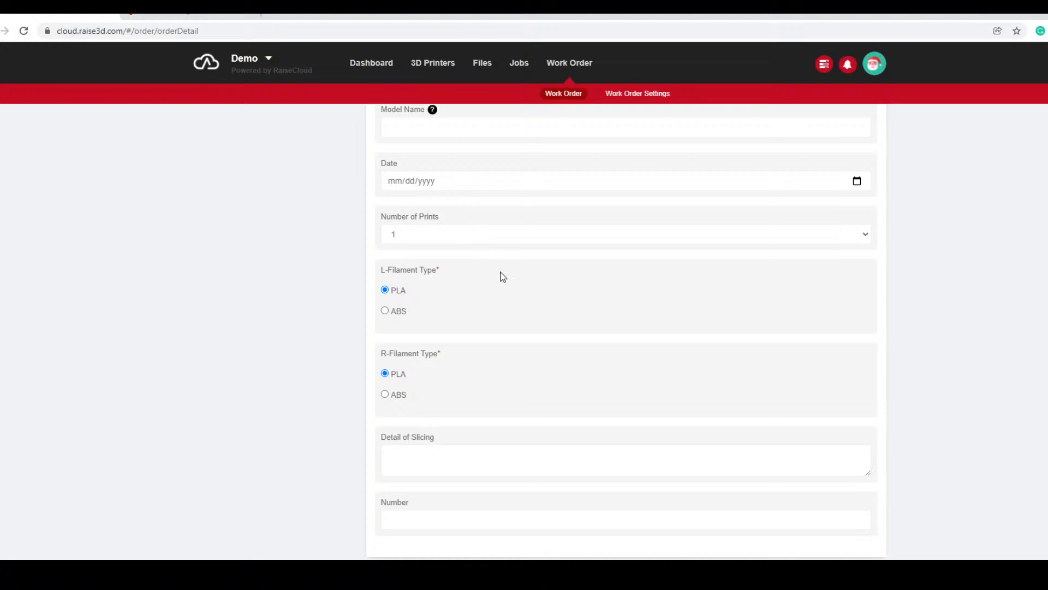
{"action": "scroll", "coordinate": [604, 330], "scroll_direction": "up", "scroll_amount": 4}
{"action": "scroll", "coordinate": [590, 339], "scroll_direction": "up", "scroll_amount": 5}
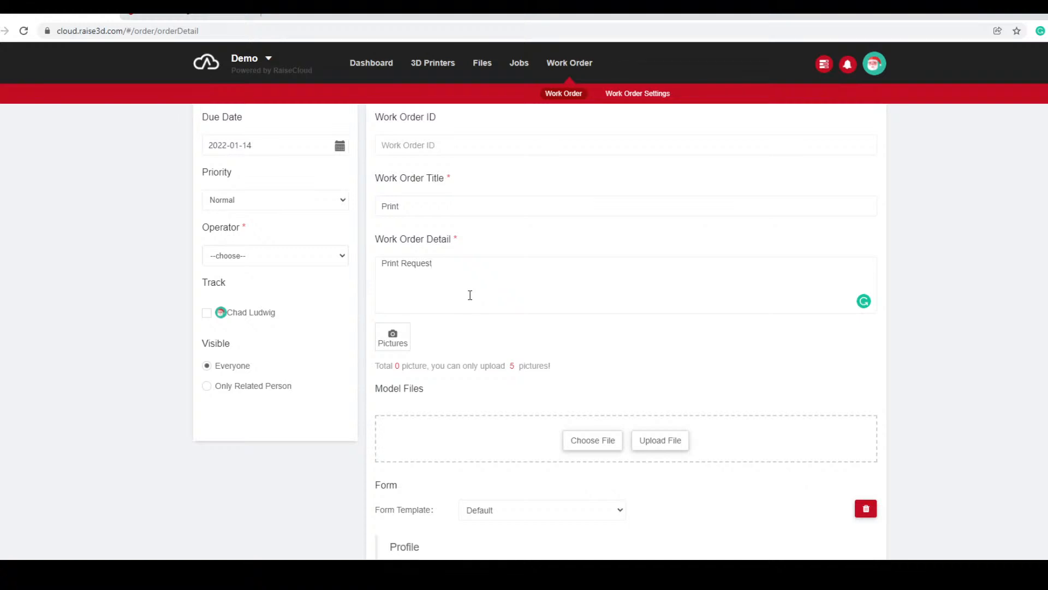
{"action": "scroll", "coordinate": [501, 375], "scroll_direction": "down", "scroll_amount": 8}
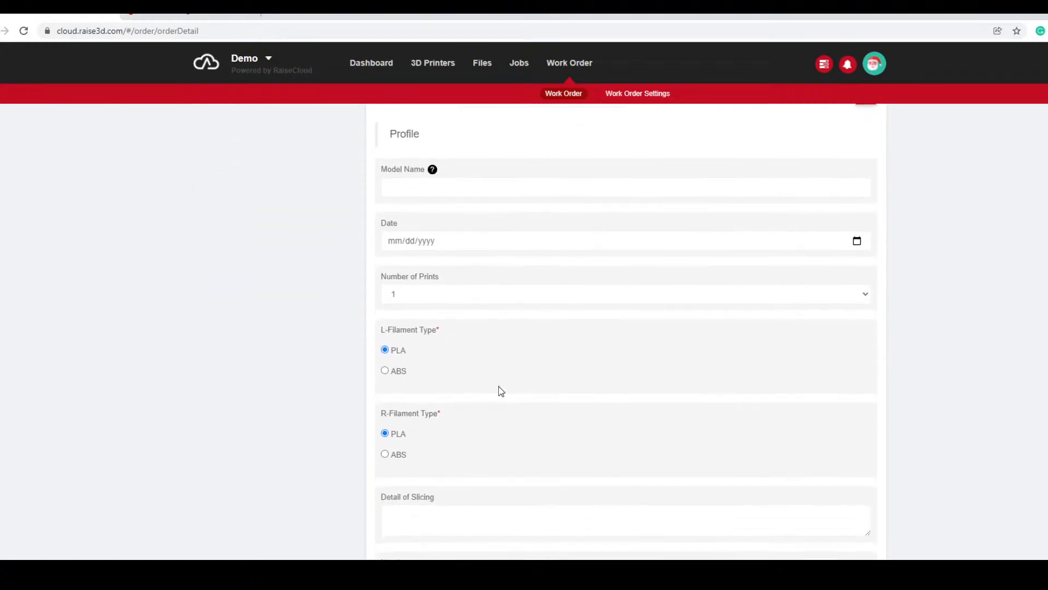
{"action": "left_click", "coordinate": [501, 241]}
{"action": "left_click", "coordinate": [857, 241]}
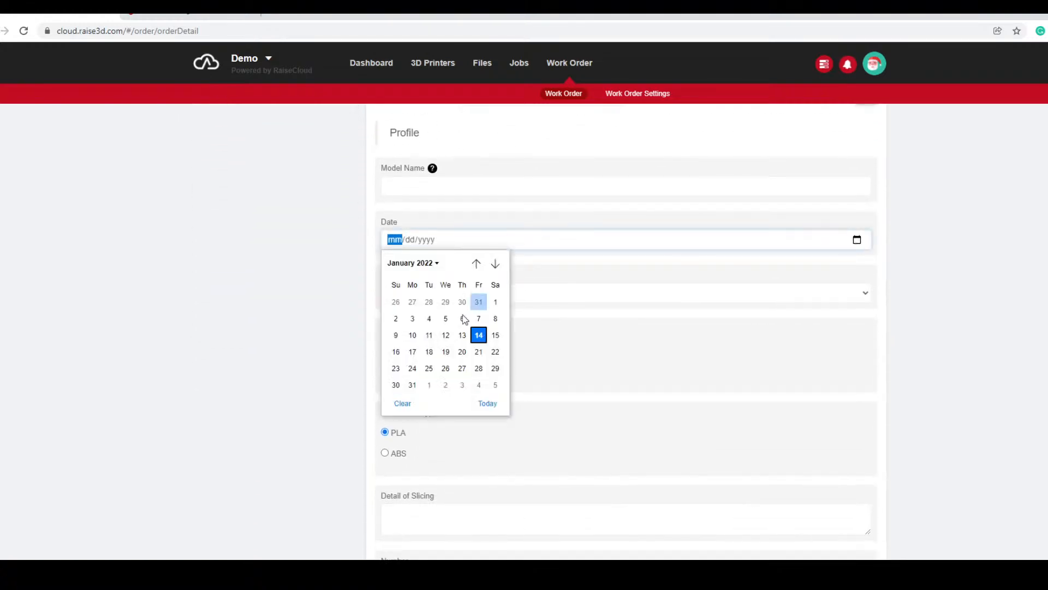
{"action": "left_click", "coordinate": [481, 335]}
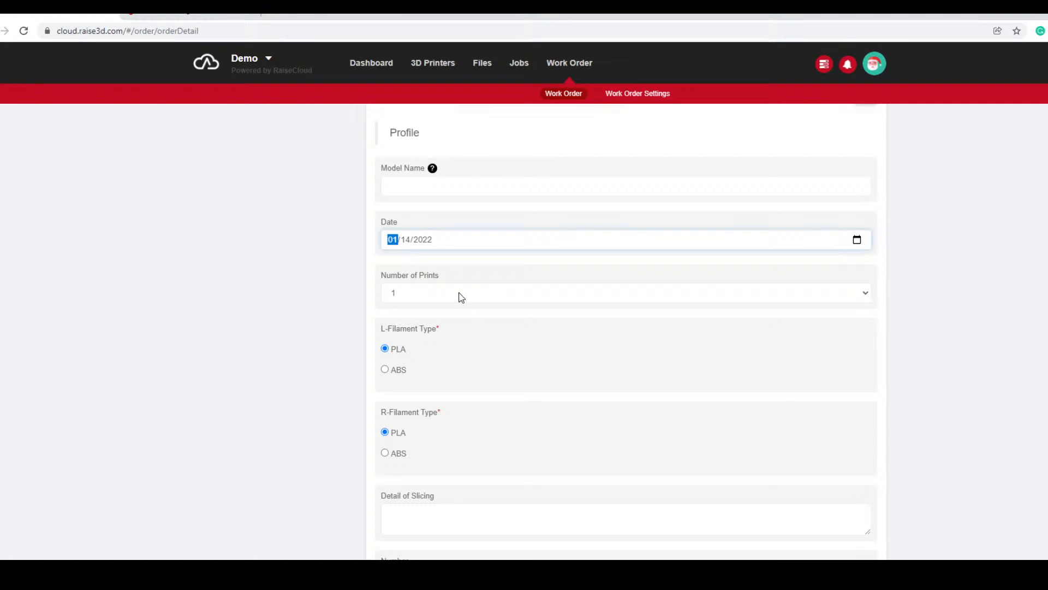
Enter "0.1mm" as the form's detail of slicing.
{"action": "scroll", "coordinate": [460, 297], "scroll_direction": "down", "scroll_amount": 1}
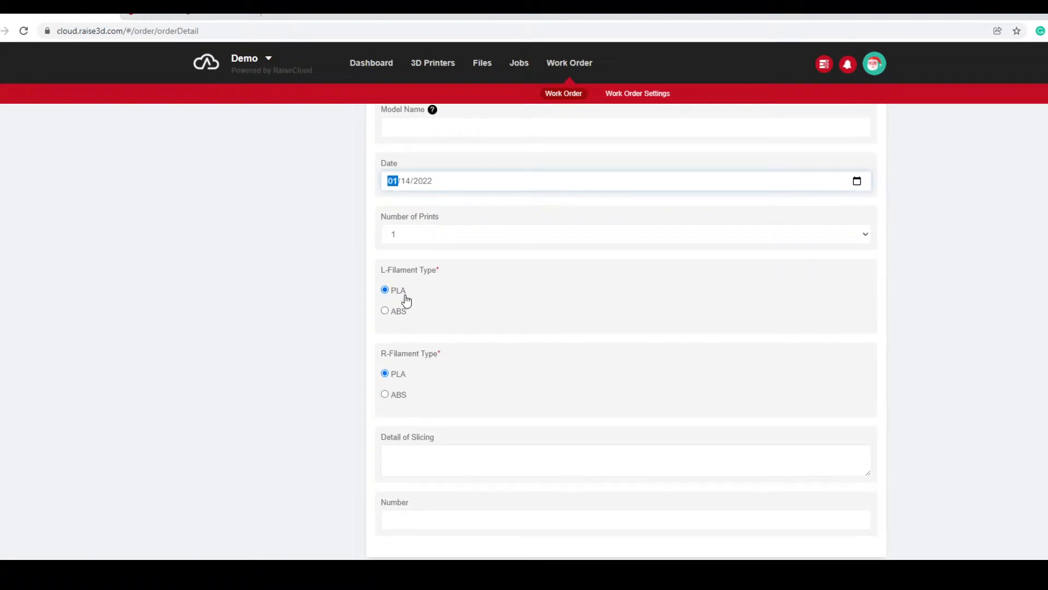
{"action": "left_click", "coordinate": [467, 453]}
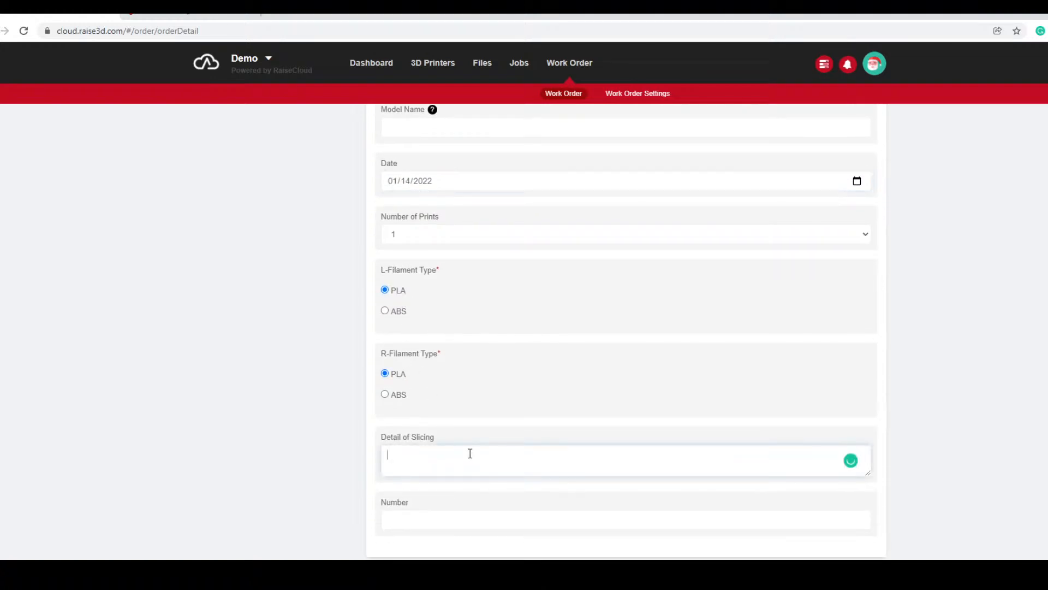
{"action": "type", "text": "0.1mm"}
{"action": "left_click", "coordinate": [454, 520]}
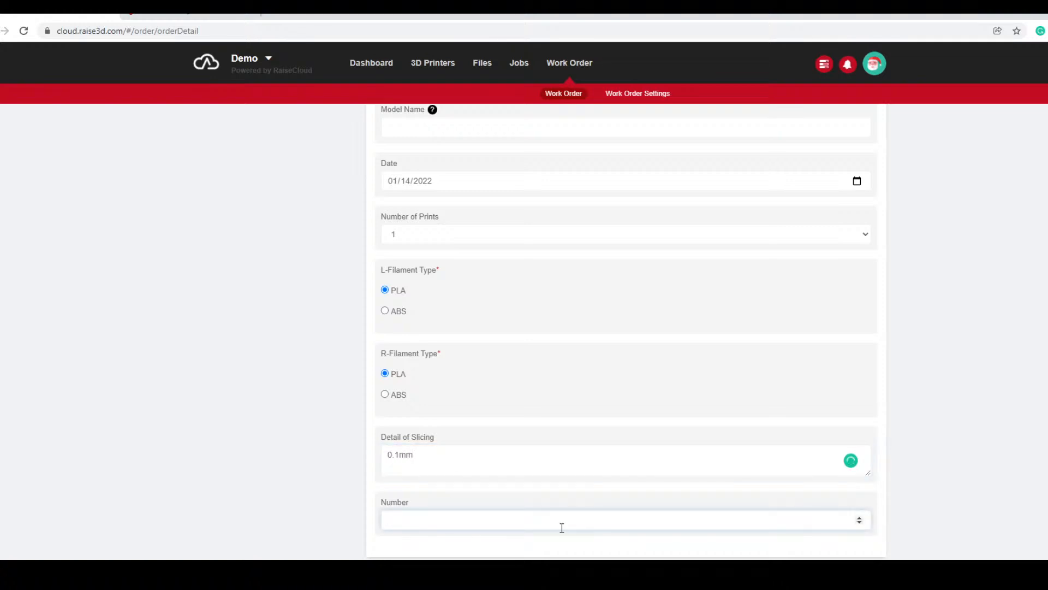
Try to save the work order and assign an operator to it.
{"action": "scroll", "coordinate": [431, 473], "scroll_direction": "up", "scroll_amount": 2}
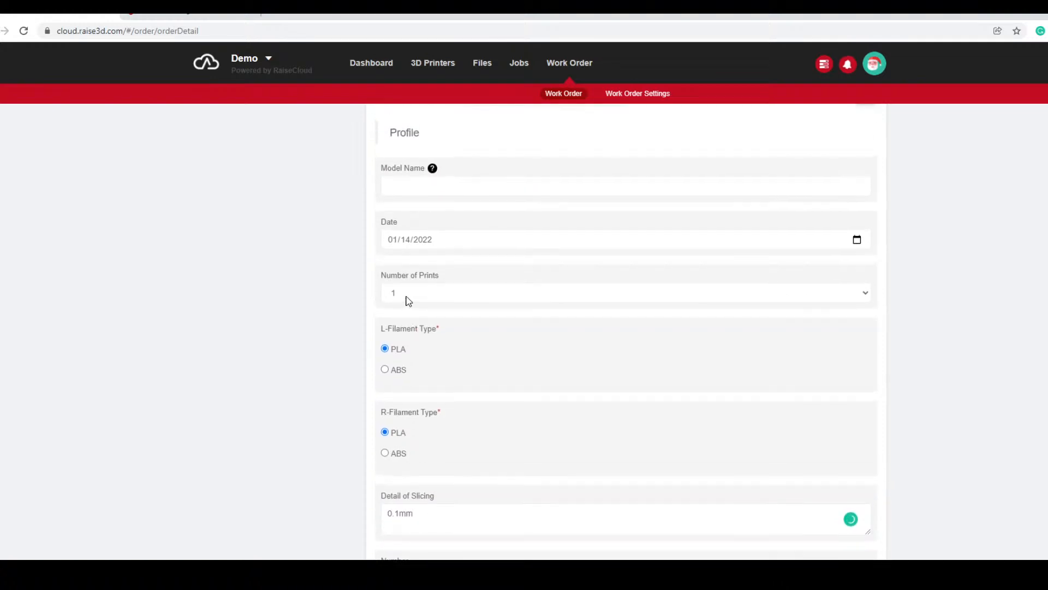
{"action": "left_click", "coordinate": [256, 317]}
{"action": "left_click", "coordinate": [863, 142]}
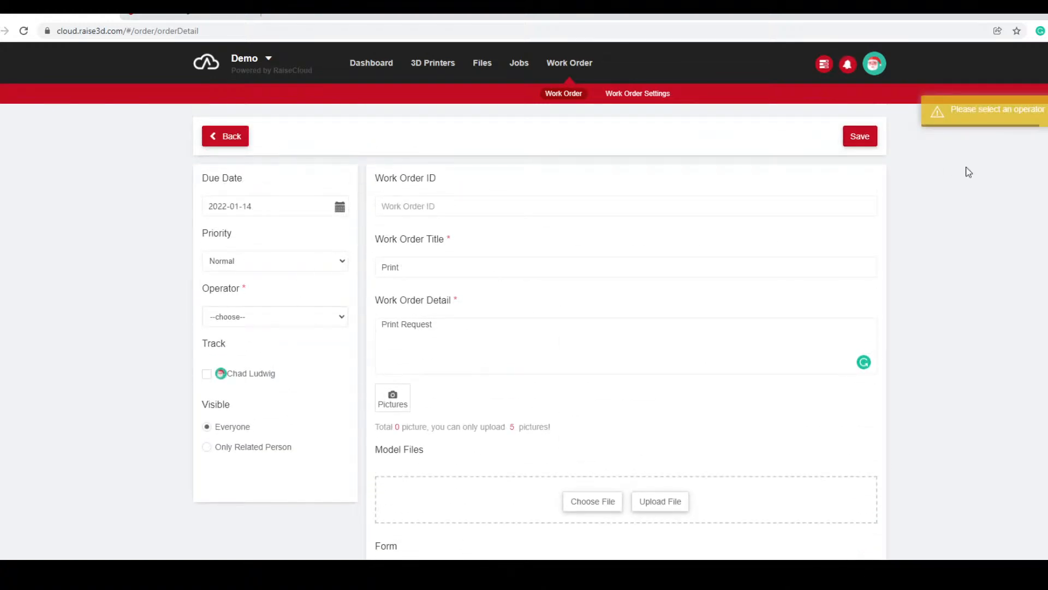
{"action": "left_click", "coordinate": [306, 317]}
{"action": "left_click", "coordinate": [278, 343]}
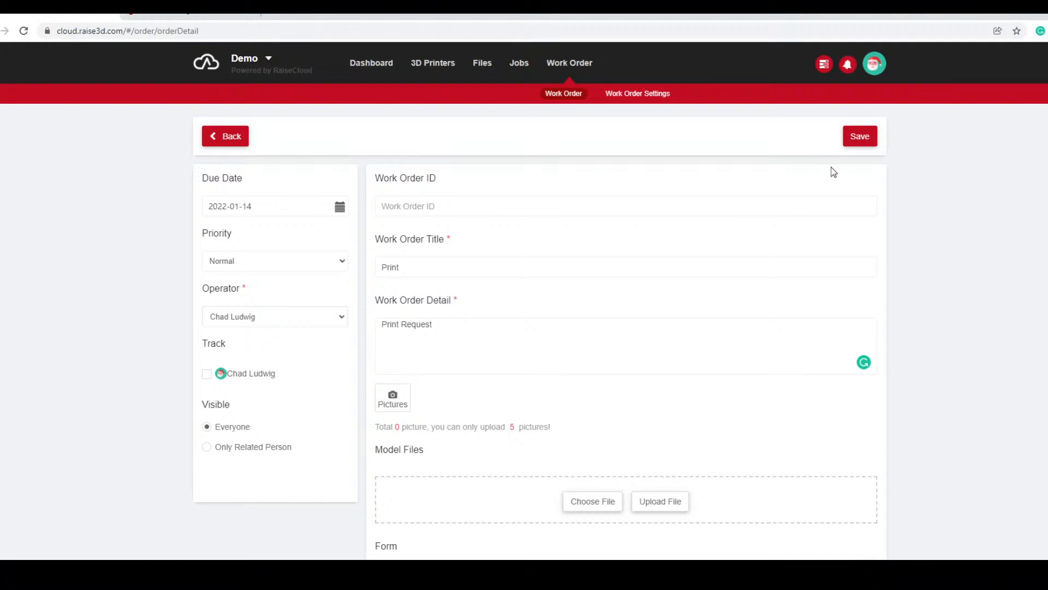
Keep the work order visible to Everyone and save it.
{"action": "left_click", "coordinate": [234, 449]}
{"action": "left_click", "coordinate": [233, 428]}
{"action": "left_click", "coordinate": [861, 138]}
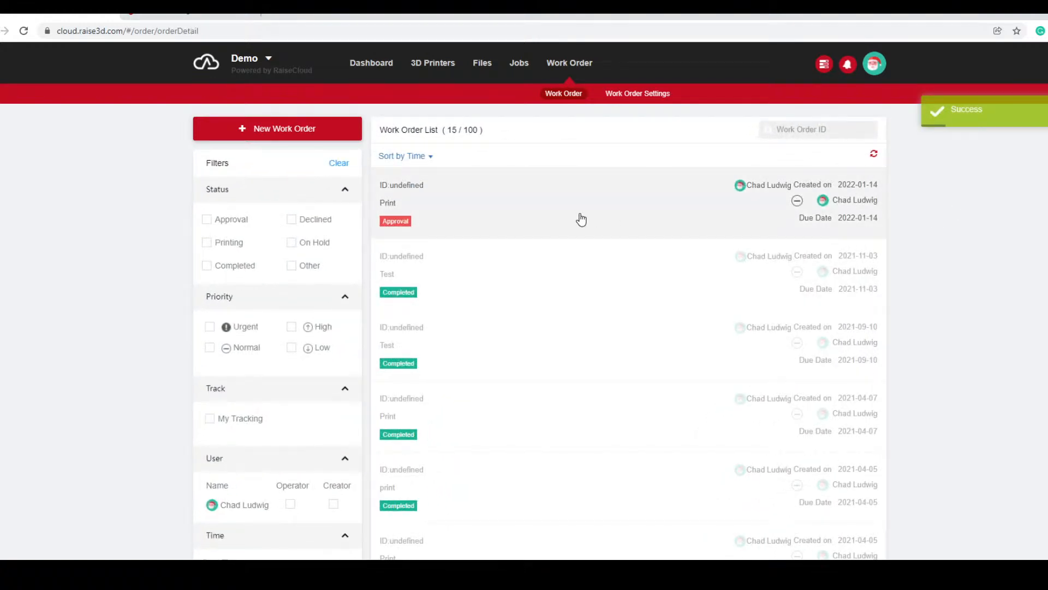
Open the new Print work order and look over its status options and form details.
{"action": "left_click", "coordinate": [581, 219]}
{"action": "scroll", "coordinate": [696, 290], "scroll_direction": "down", "scroll_amount": 9}
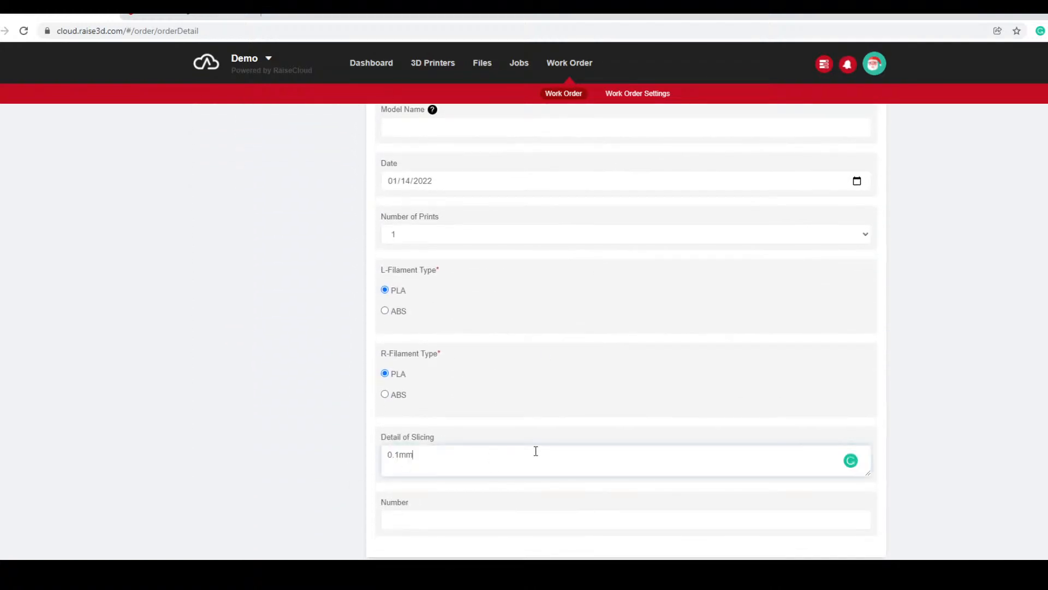
{"action": "scroll", "coordinate": [590, 451], "scroll_direction": "up", "scroll_amount": 9}
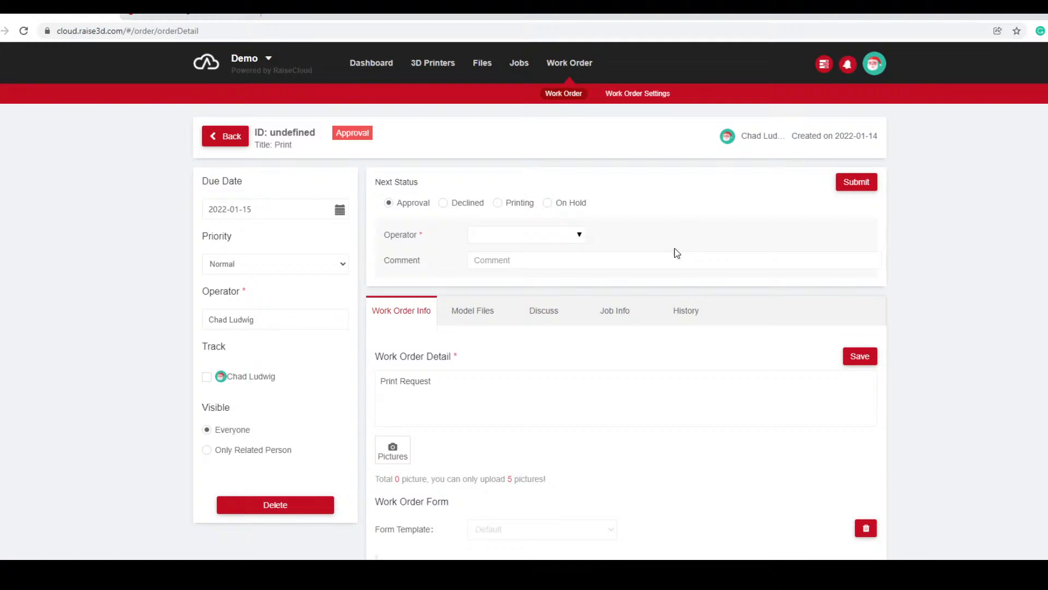
Change the work order's next status to On Hold, assign the operator and submit it.
{"action": "left_click", "coordinate": [463, 206]}
{"action": "left_click", "coordinate": [510, 207]}
{"action": "left_click", "coordinate": [571, 207]}
{"action": "left_click", "coordinate": [577, 235]}
{"action": "left_click", "coordinate": [537, 253]}
{"action": "left_click", "coordinate": [863, 183]}
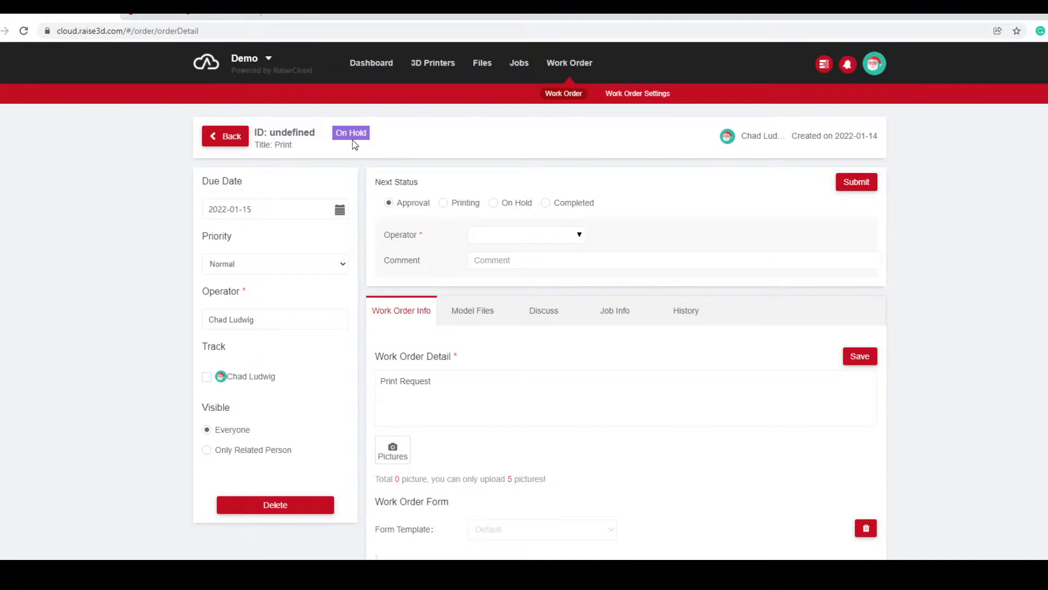
Return the work order to Approval status with the operator assigned and submit the change.
{"action": "left_click", "coordinate": [461, 210]}
{"action": "left_click", "coordinate": [526, 241]}
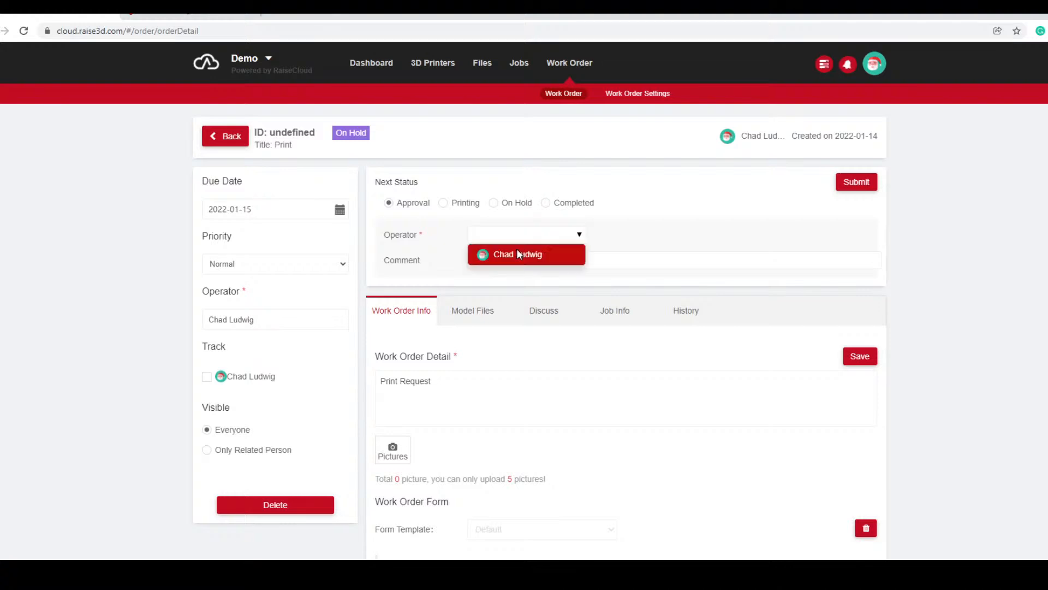
{"action": "left_click", "coordinate": [516, 250]}
{"action": "left_click", "coordinate": [872, 191]}
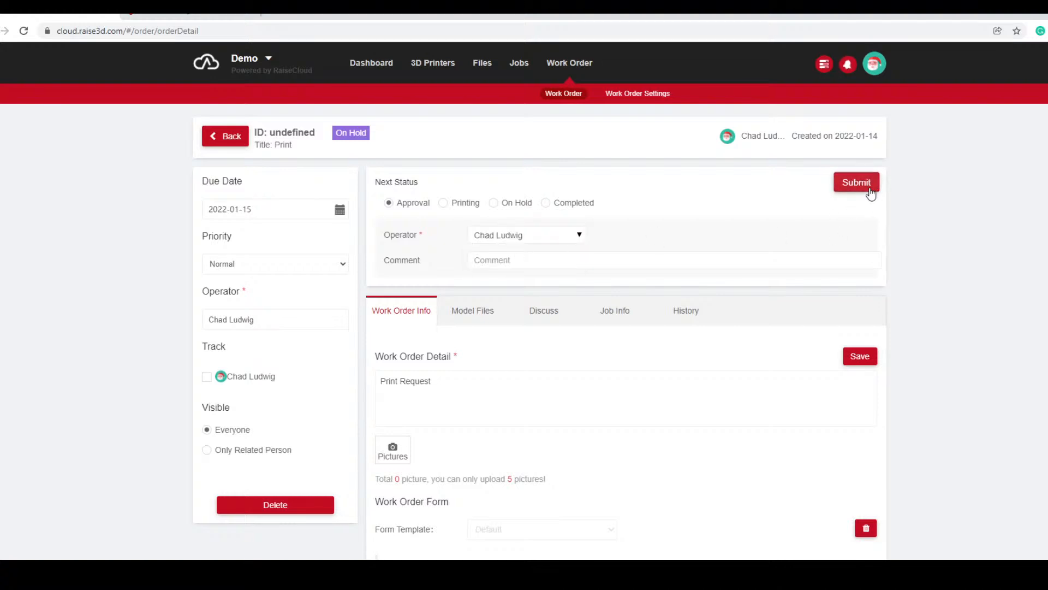
Move the work order to Printing status with the operator assigned and submit the change.
{"action": "left_click", "coordinate": [518, 206]}
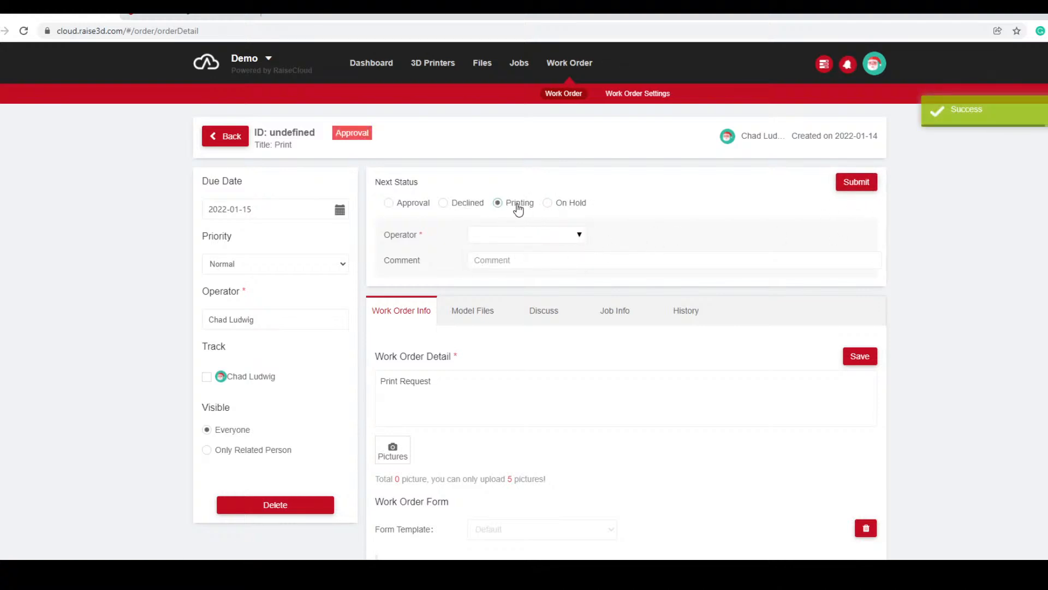
{"action": "left_click", "coordinate": [528, 235]}
{"action": "left_click", "coordinate": [512, 259]}
{"action": "left_click", "coordinate": [857, 184]}
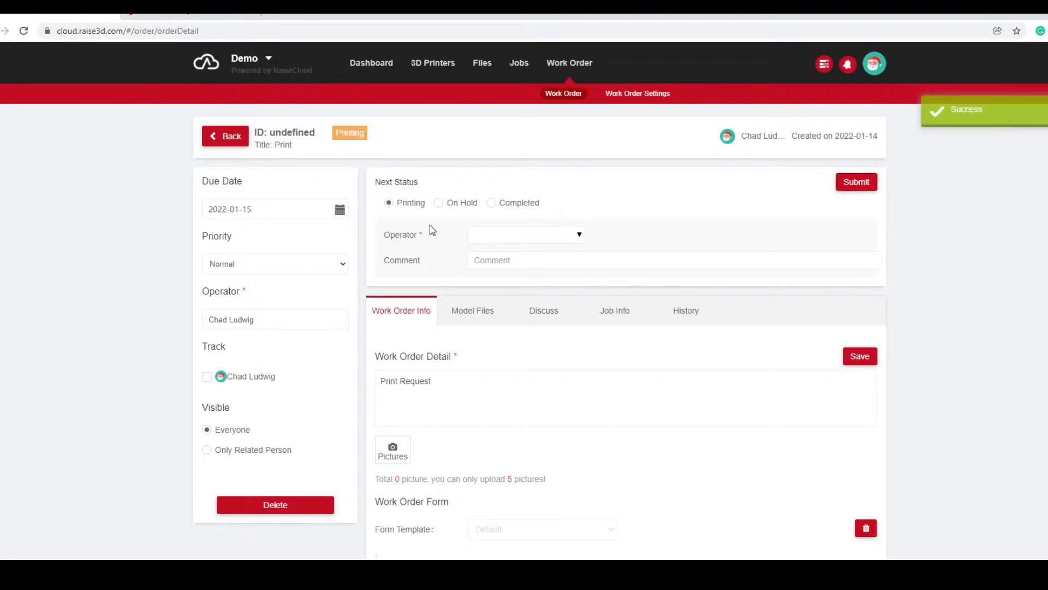
Mark the work order as Completed with the operator assigned and submit the change.
{"action": "left_click", "coordinate": [498, 206]}
{"action": "left_click", "coordinate": [525, 235]}
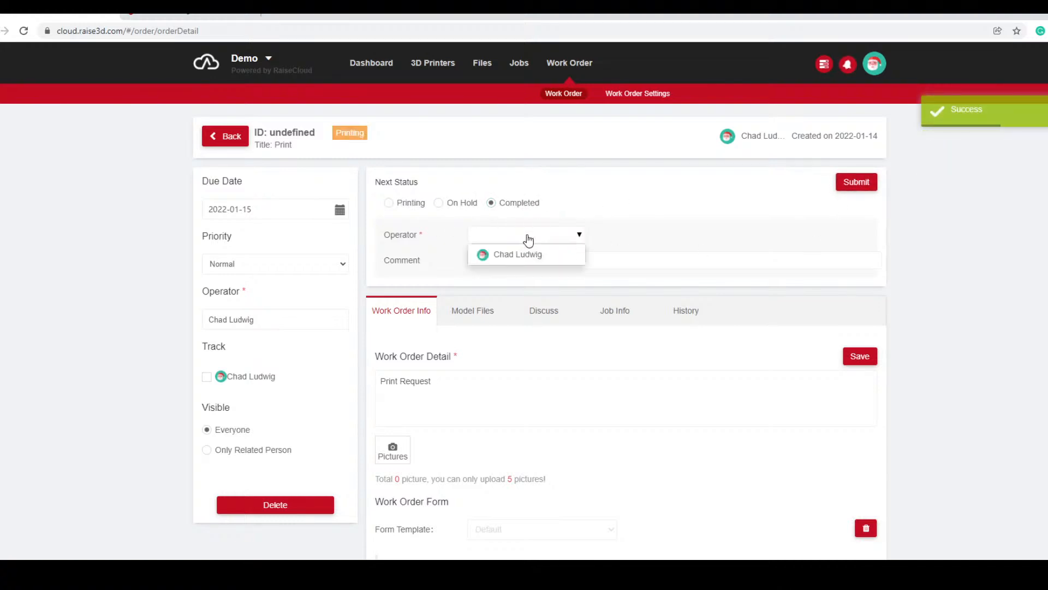
{"action": "left_click", "coordinate": [515, 254]}
{"action": "left_click", "coordinate": [857, 184]}
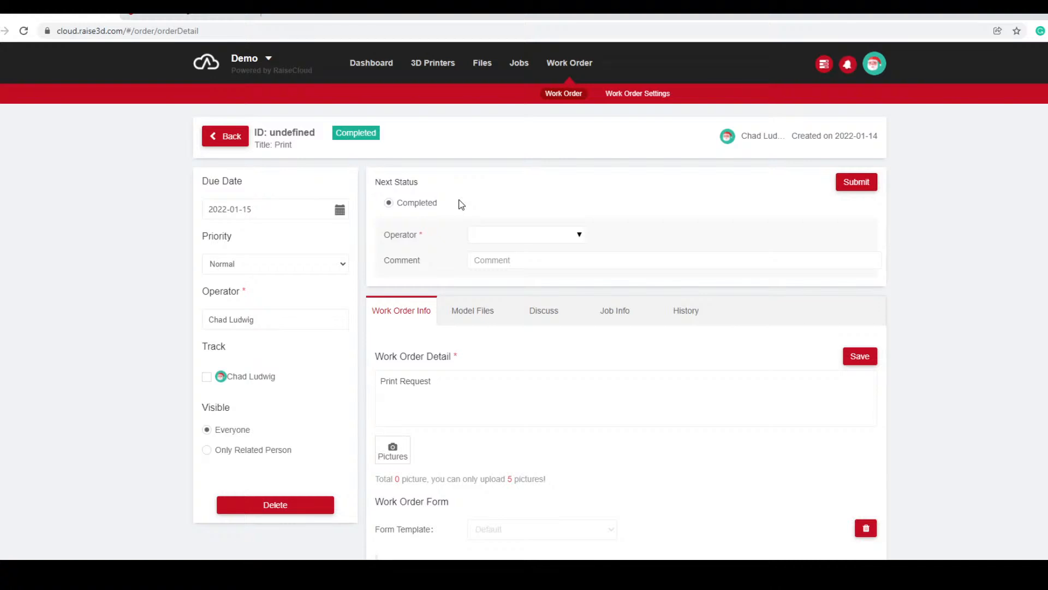
Return to the work order list and look over the completed orders.
{"action": "left_click", "coordinate": [227, 137]}
{"action": "scroll", "coordinate": [440, 219], "scroll_direction": "down", "scroll_amount": 3}
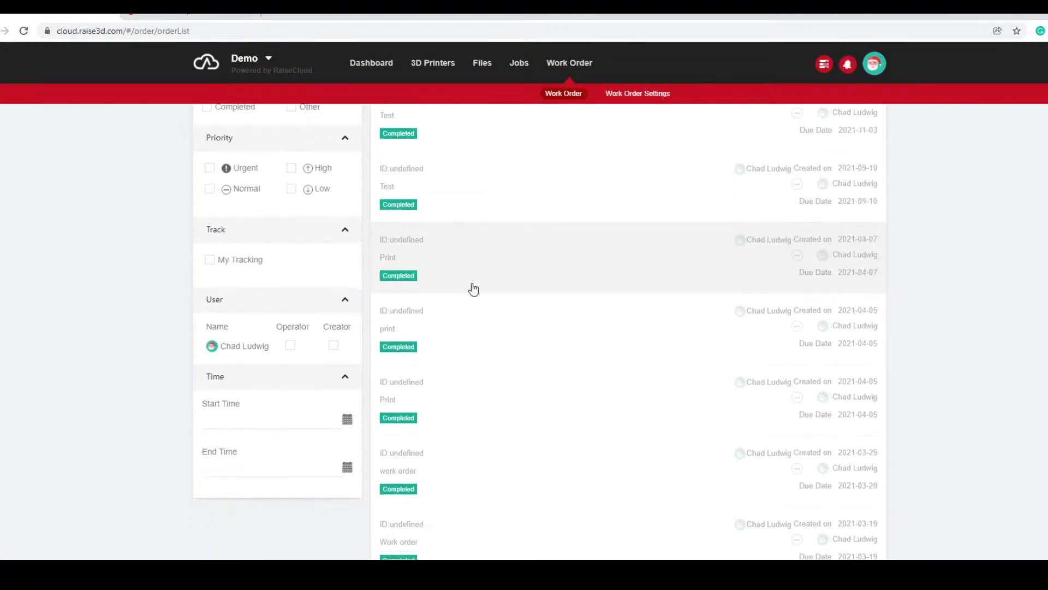
{"action": "scroll", "coordinate": [471, 288], "scroll_direction": "up", "scroll_amount": 2}
{"action": "scroll", "coordinate": [520, 332], "scroll_direction": "up", "scroll_amount": 2}
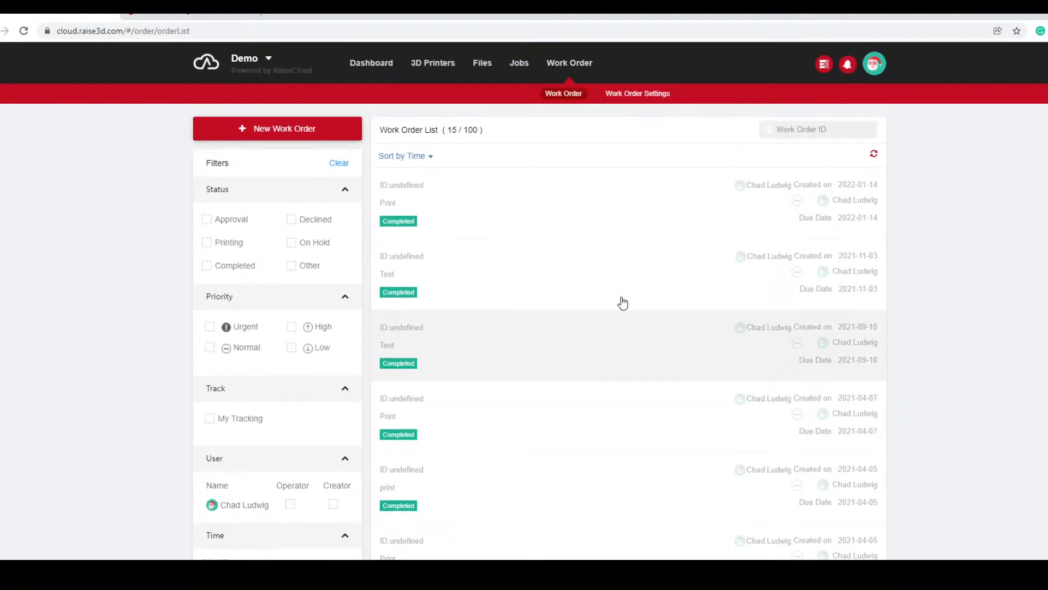
Open the work order settings and review the ID generation rules, workflows and form templates.
{"action": "left_click", "coordinate": [649, 95]}
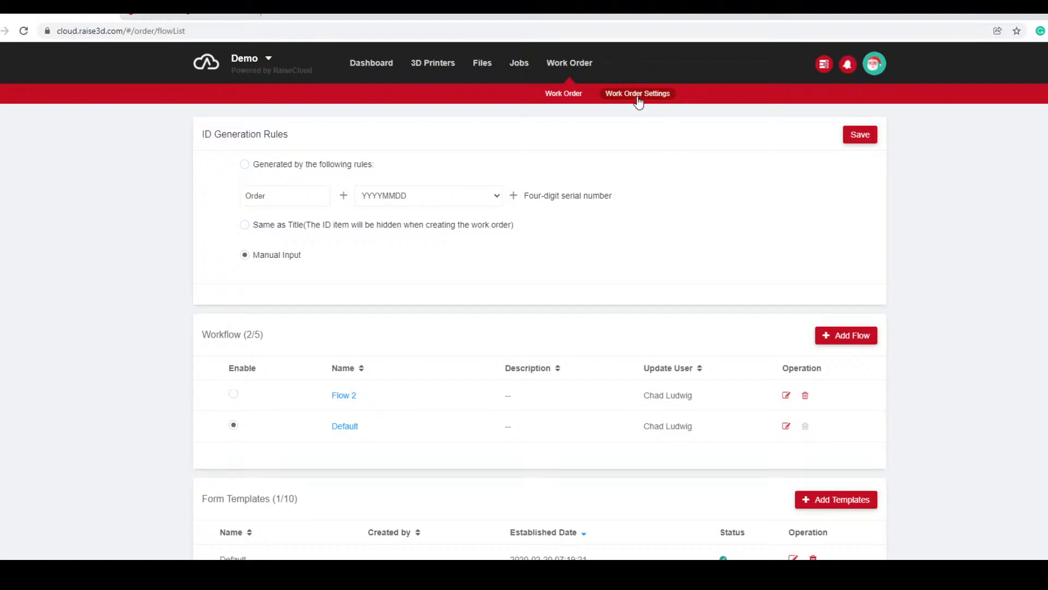
{"action": "scroll", "coordinate": [712, 238], "scroll_direction": "down", "scroll_amount": 1}
{"action": "scroll", "coordinate": [713, 239], "scroll_direction": "down", "scroll_amount": 1}
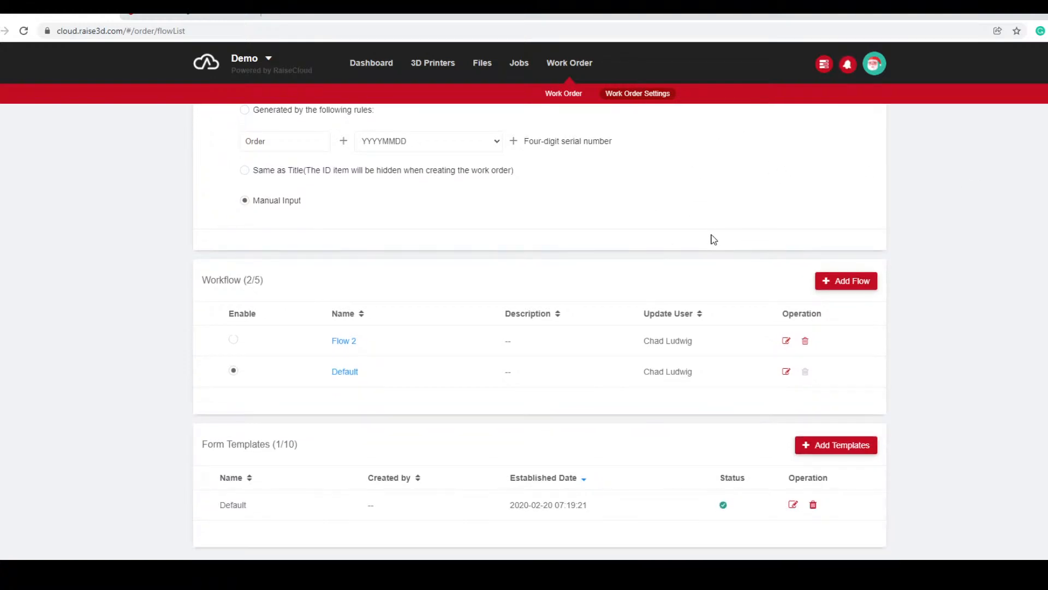
{"action": "scroll", "coordinate": [693, 269], "scroll_direction": "up", "scroll_amount": 1}
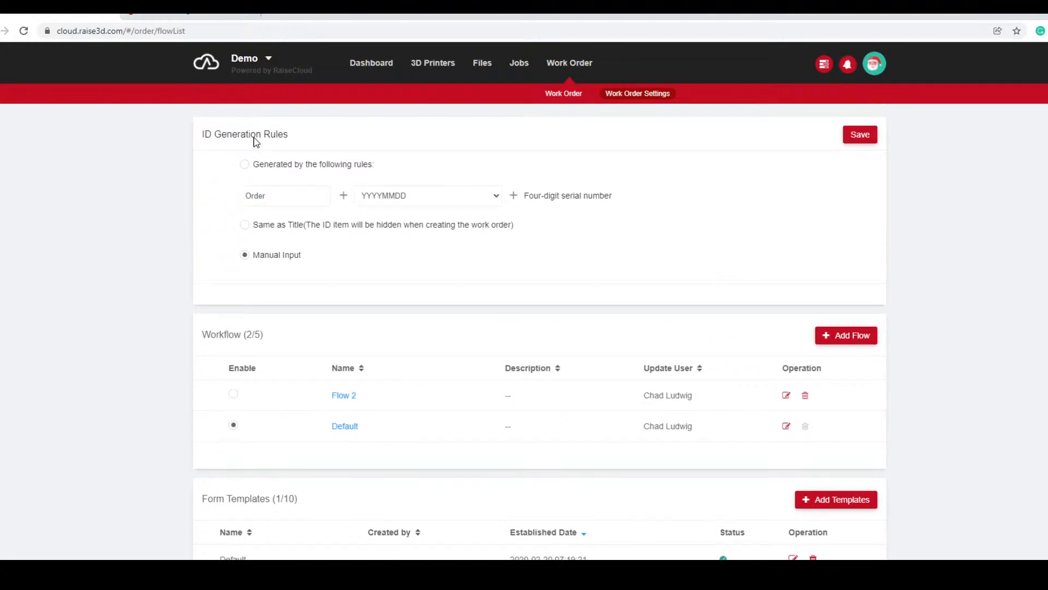
Try the work order ID generation options and select "Generated by the following rules" with the Order prefix.
{"action": "left_click", "coordinate": [277, 174]}
{"action": "left_click_drag", "start_coordinate": [286, 202], "coordinate": [175, 201]}
{"action": "left_click", "coordinate": [278, 199]}
{"action": "left_click", "coordinate": [273, 226]}
{"action": "left_click", "coordinate": [256, 165]}
Add a new form template named "Props" and enable it.
{"action": "scroll", "coordinate": [635, 268], "scroll_direction": "down", "scroll_amount": 1}
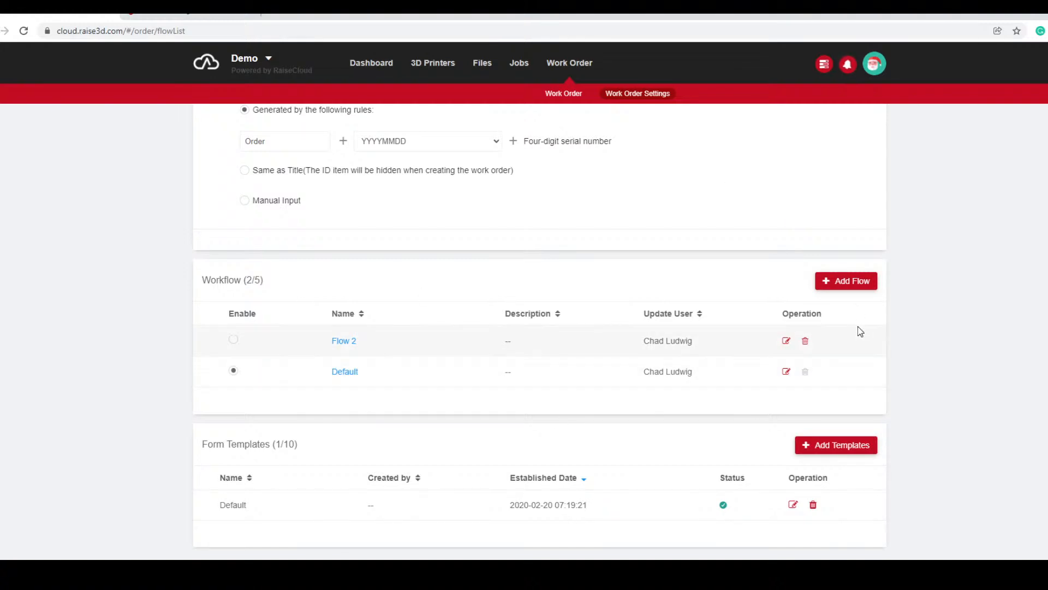
{"action": "left_click", "coordinate": [809, 447]}
{"action": "left_click", "coordinate": [396, 138]}
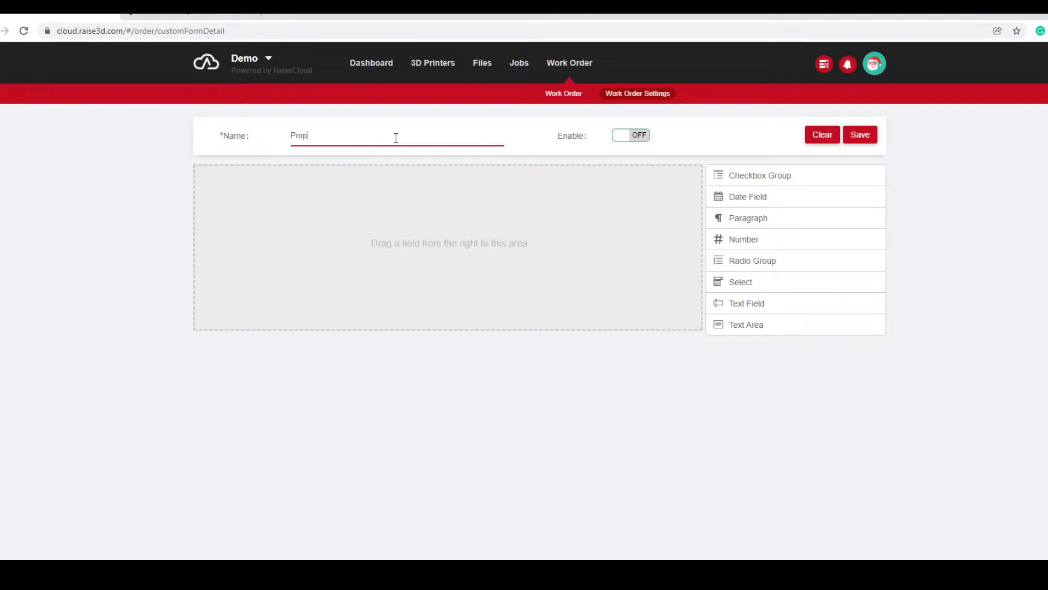
{"action": "left_click", "coordinate": [630, 136]}
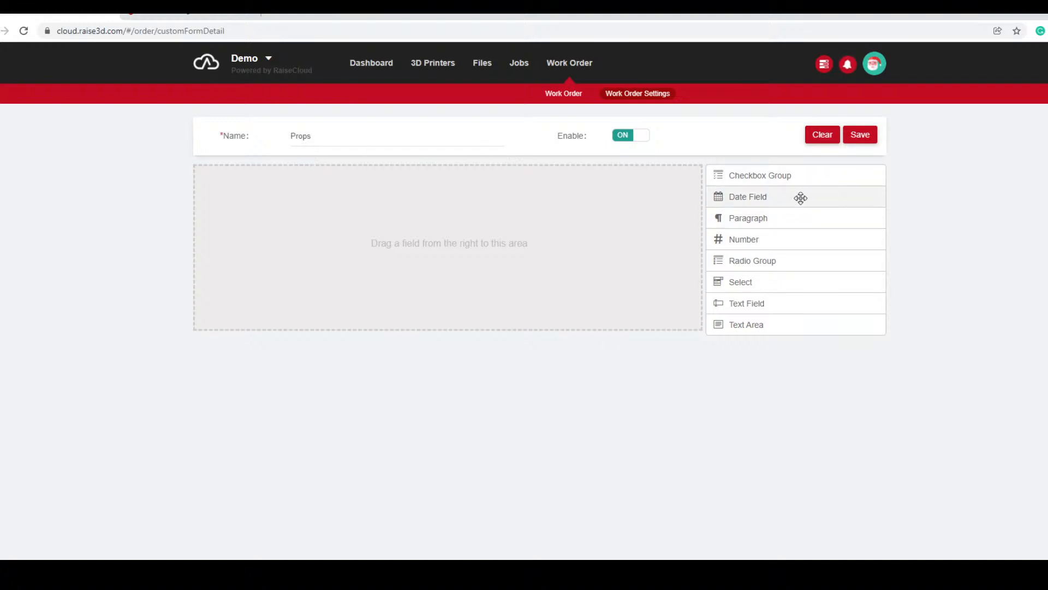
Place a Date Field in the Props template, and try out a Paragraph field before removing it.
{"action": "left_click_drag", "start_coordinate": [801, 199], "coordinate": [581, 257]}
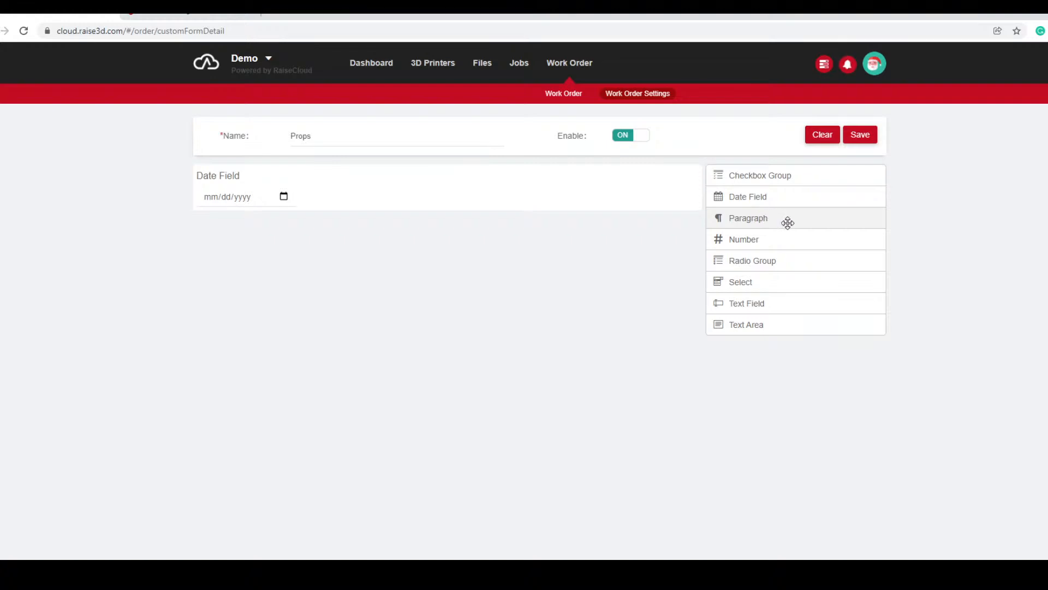
{"action": "left_click_drag", "start_coordinate": [788, 222], "coordinate": [581, 282]}
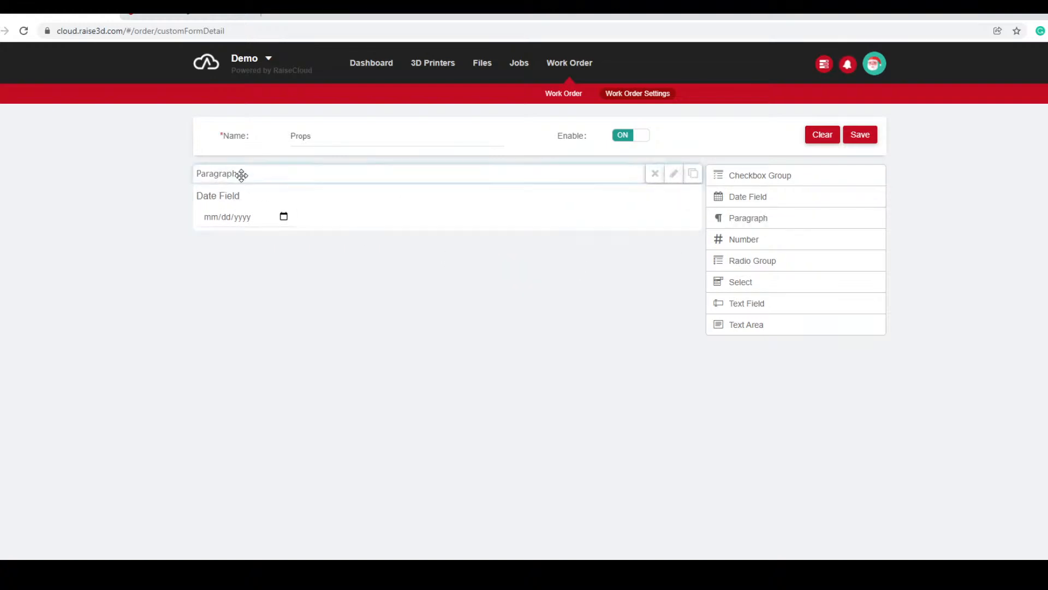
{"action": "left_click", "coordinate": [655, 173]}
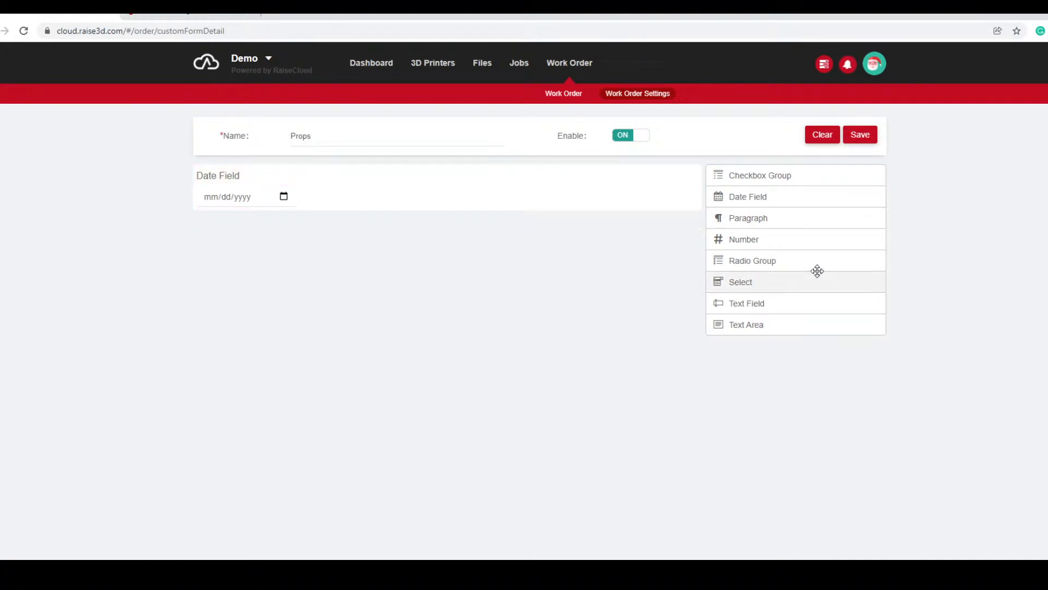
Add a Radio Group above the date field with Option 2 selected and open its field settings.
{"action": "left_click_drag", "start_coordinate": [761, 260], "coordinate": [484, 278]}
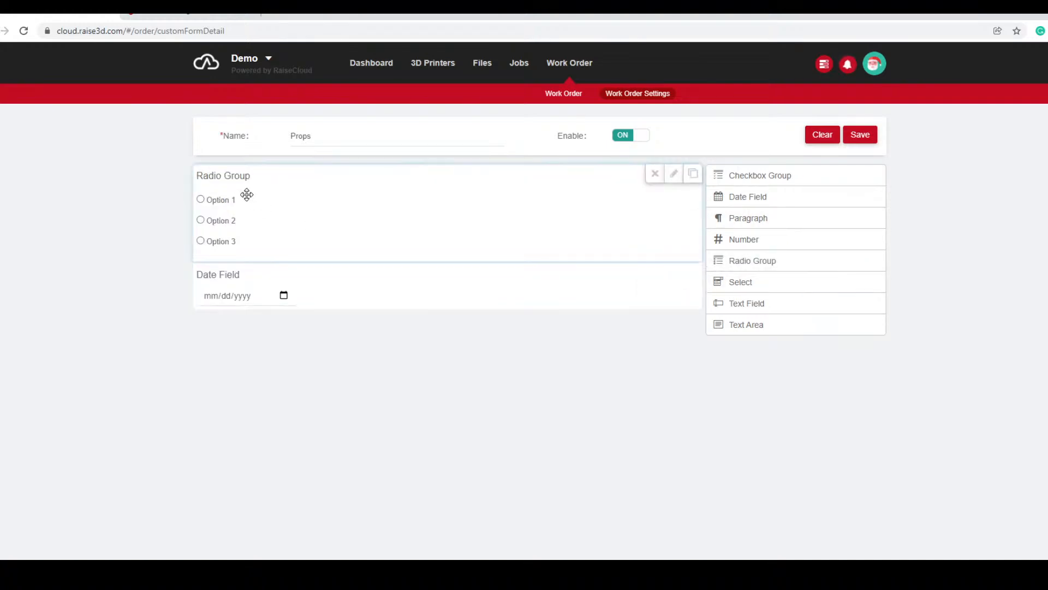
{"action": "left_click", "coordinate": [201, 220]}
{"action": "left_click", "coordinate": [201, 241]}
{"action": "left_click", "coordinate": [201, 220]}
{"action": "left_click", "coordinate": [201, 199]}
{"action": "left_click", "coordinate": [200, 220]}
{"action": "left_click", "coordinate": [673, 173]}
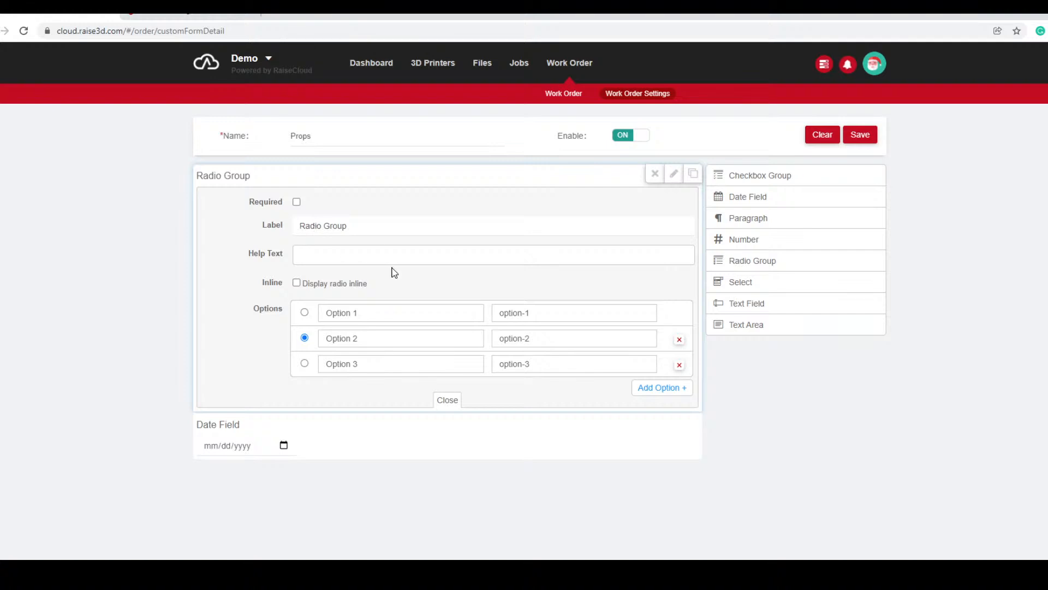
Rename the radio group's three options to ABS, PLA and PETG.
{"action": "left_click_drag", "start_coordinate": [380, 306], "coordinate": [266, 314]}
{"action": "type", "text": "ABS"}
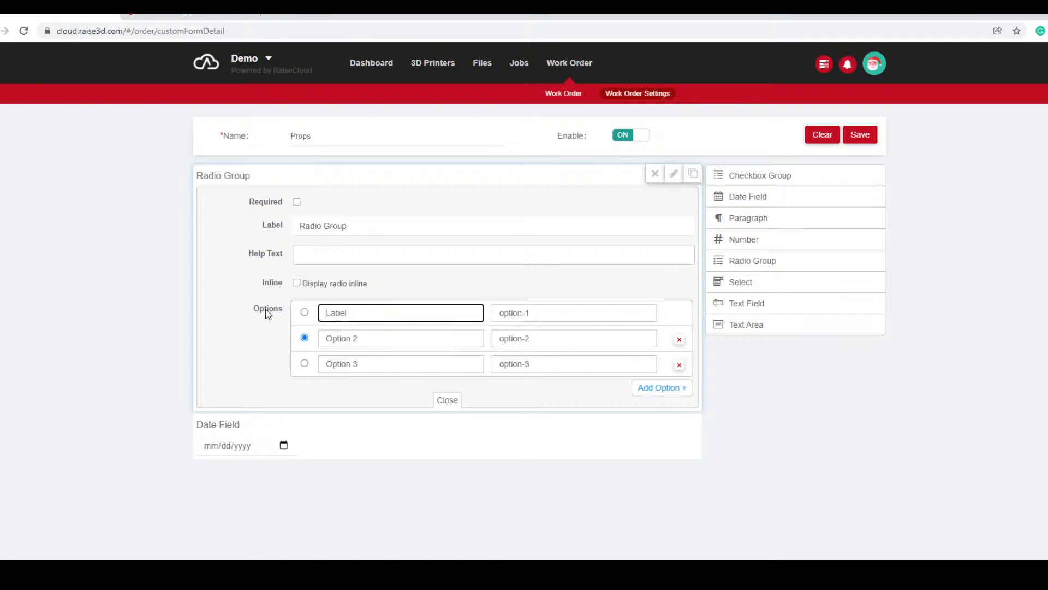
{"action": "left_click_drag", "start_coordinate": [375, 334], "coordinate": [281, 340]}
{"action": "type", "text": "PLA"}
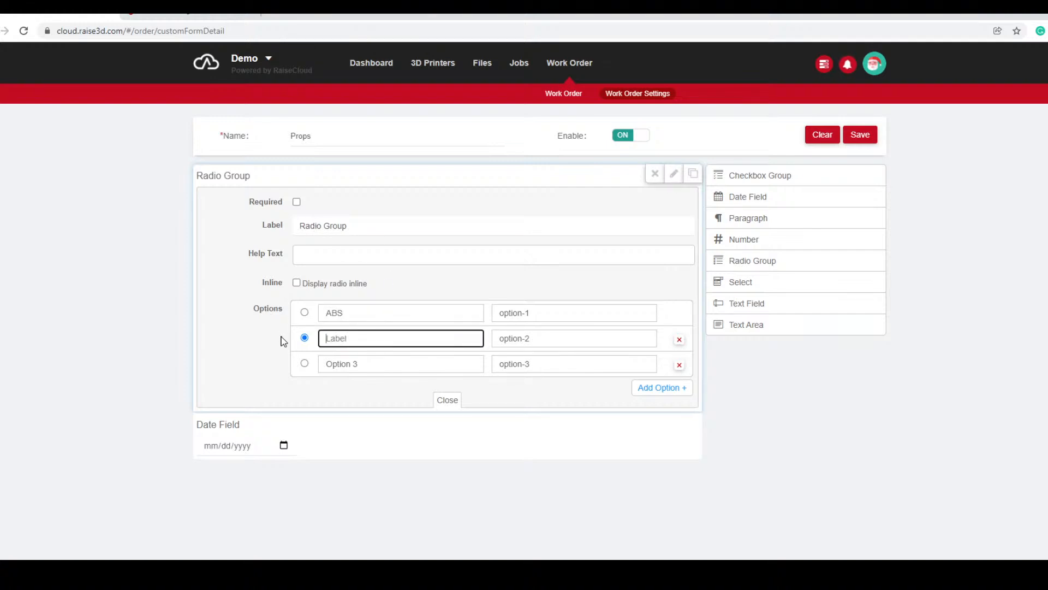
{"action": "left_click_drag", "start_coordinate": [374, 363], "coordinate": [288, 368]}
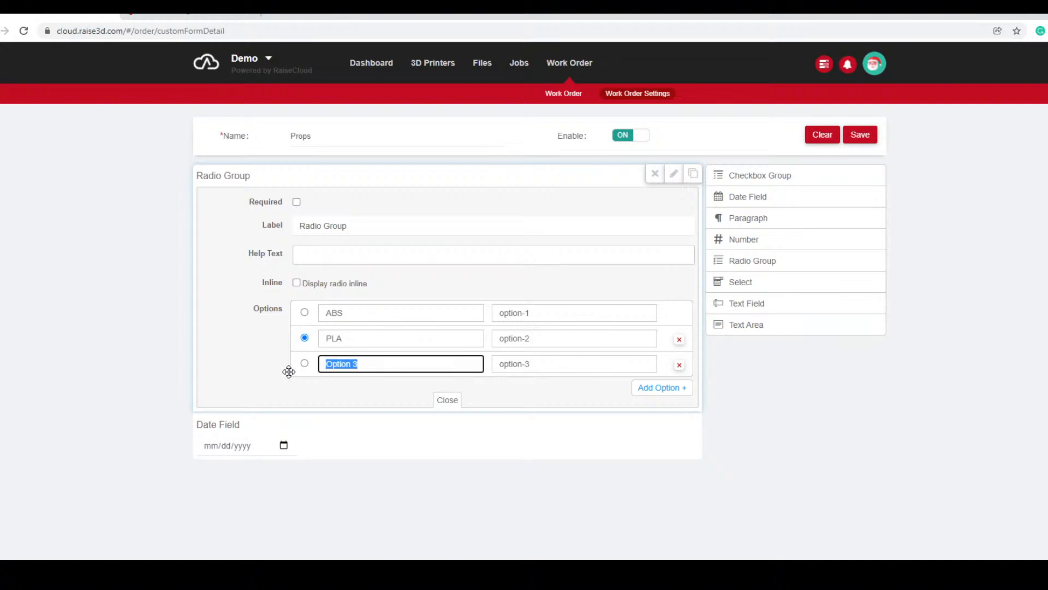
{"action": "key", "text": "BackSpace"}
Change the radio group's label to "Material" and close its field settings.
{"action": "left_click_drag", "start_coordinate": [374, 226], "coordinate": [269, 233]}
{"action": "key", "text": "BackSpace"}
{"action": "type", "text": "Material"}
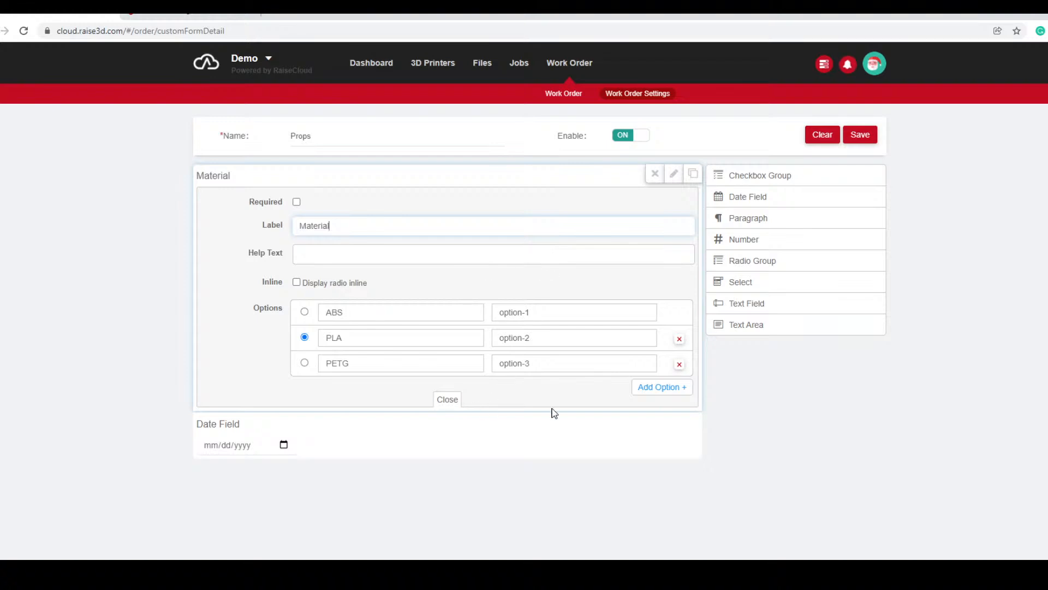
{"action": "left_click", "coordinate": [445, 401]}
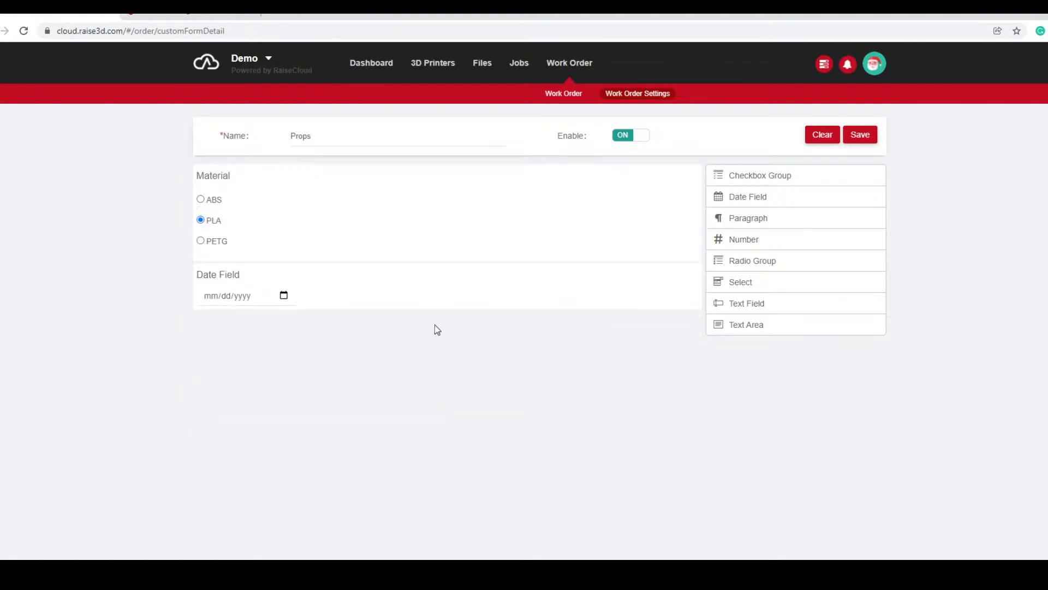
Try out the ABS, PLA and PETG choices in the Material field, ending with PLA selected.
{"action": "left_click", "coordinate": [202, 200]}
{"action": "left_click", "coordinate": [212, 221]}
{"action": "left_click", "coordinate": [216, 242]}
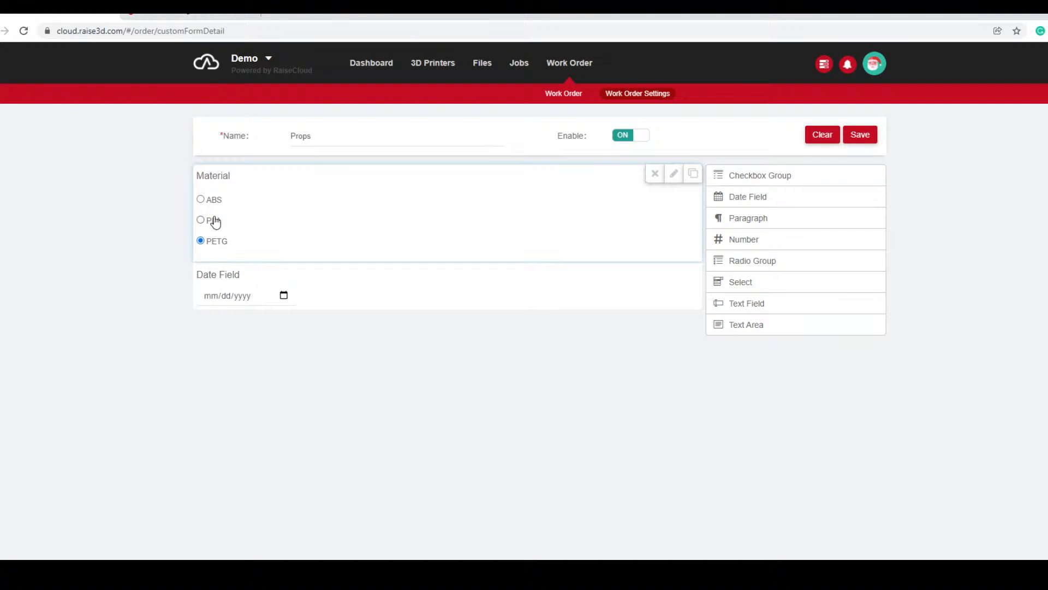
{"action": "left_click", "coordinate": [218, 221]}
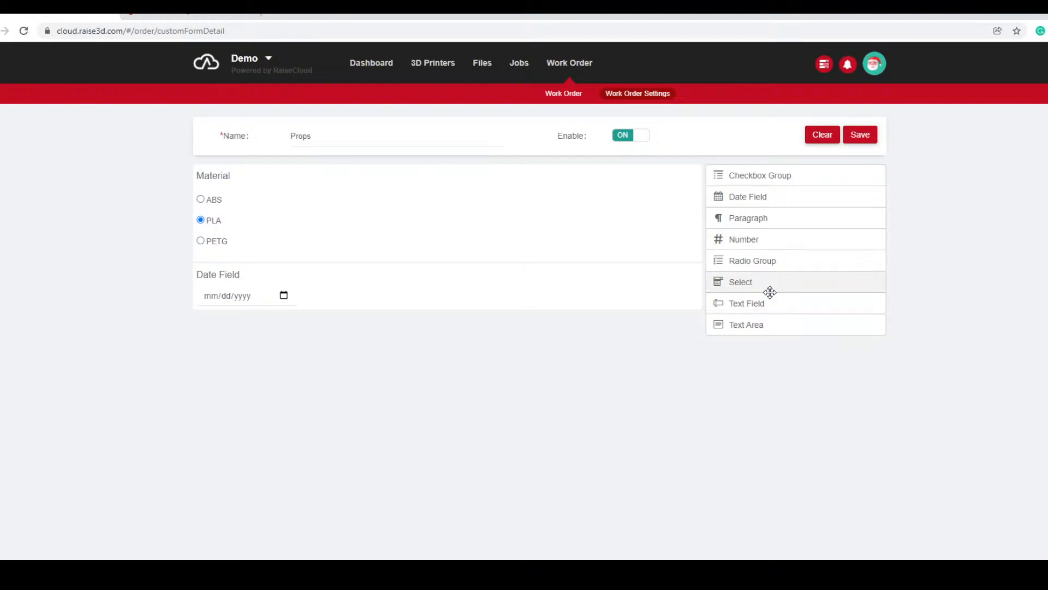
Insert a Number field between Material and the date field, labelled "Print Time Estimate hrs".
{"action": "left_click_drag", "start_coordinate": [733, 240], "coordinate": [342, 326]}
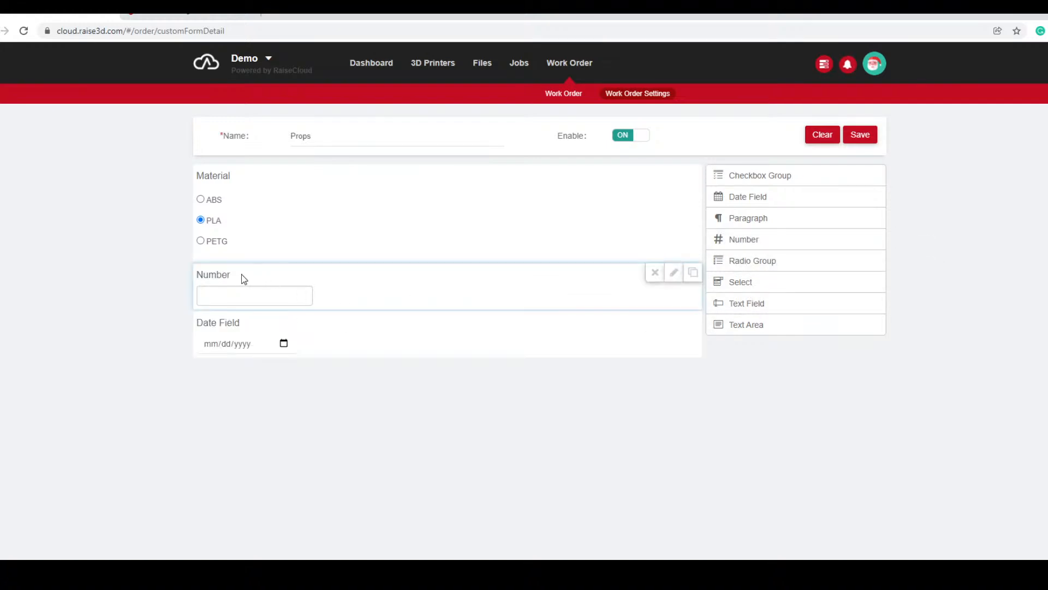
{"action": "left_click", "coordinate": [674, 273]}
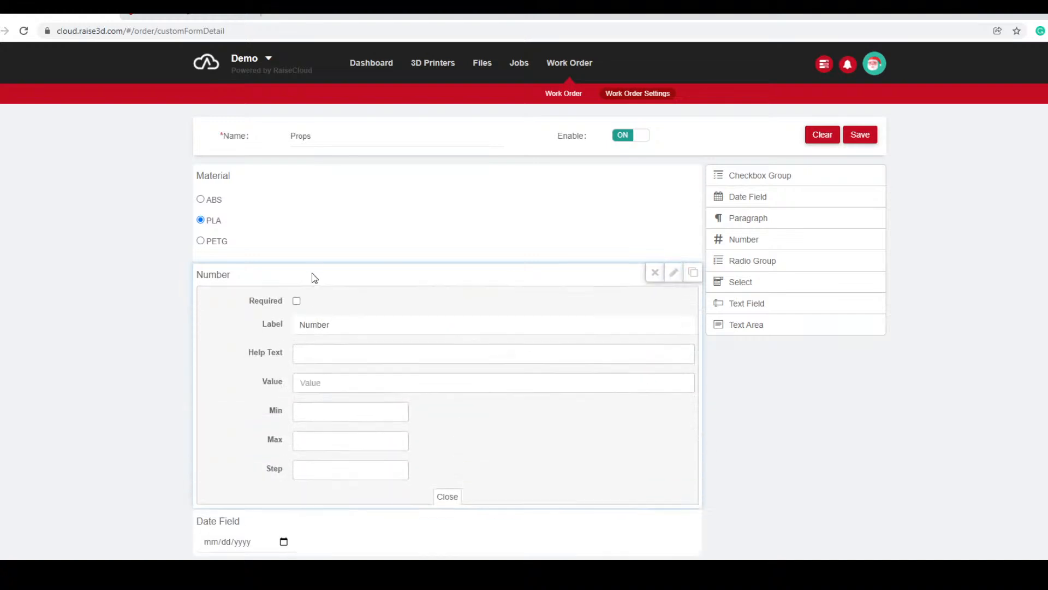
{"action": "left_click_drag", "start_coordinate": [351, 325], "coordinate": [251, 326]}
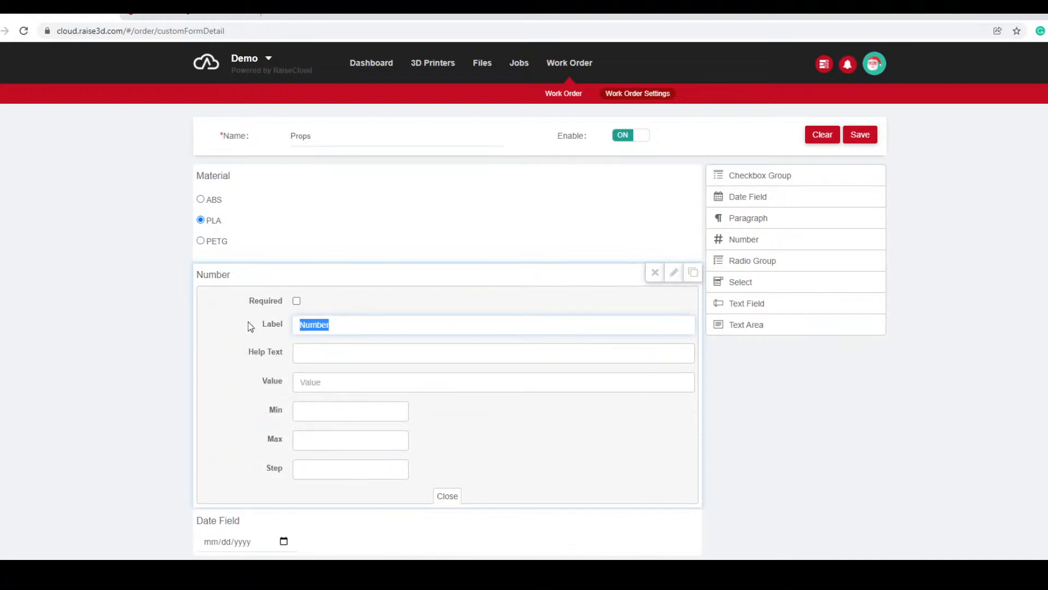
{"action": "type", "text": "Print Time Estimate hrs"}
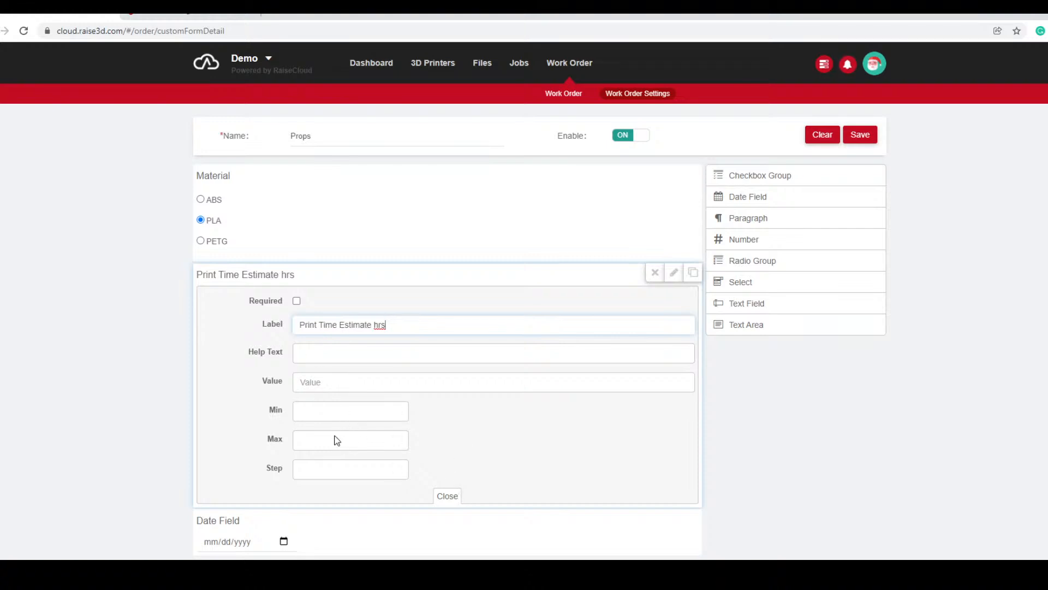
{"action": "left_click", "coordinate": [449, 497]}
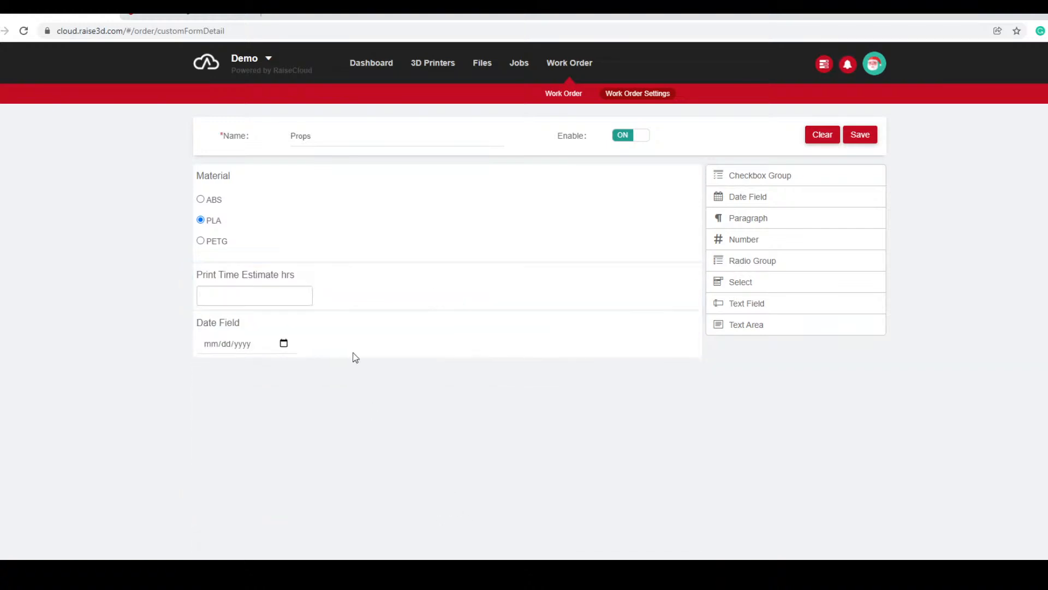
Test the Print Time Estimate hrs field with 15 and replace the value with 0.
{"action": "left_click", "coordinate": [275, 295]}
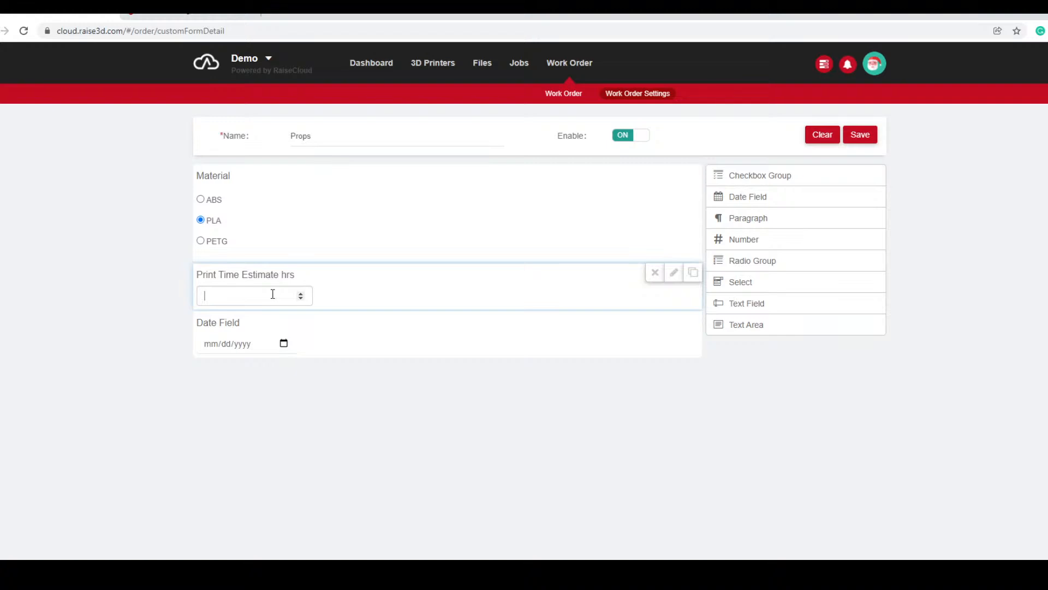
{"action": "left_click", "coordinate": [412, 389]}
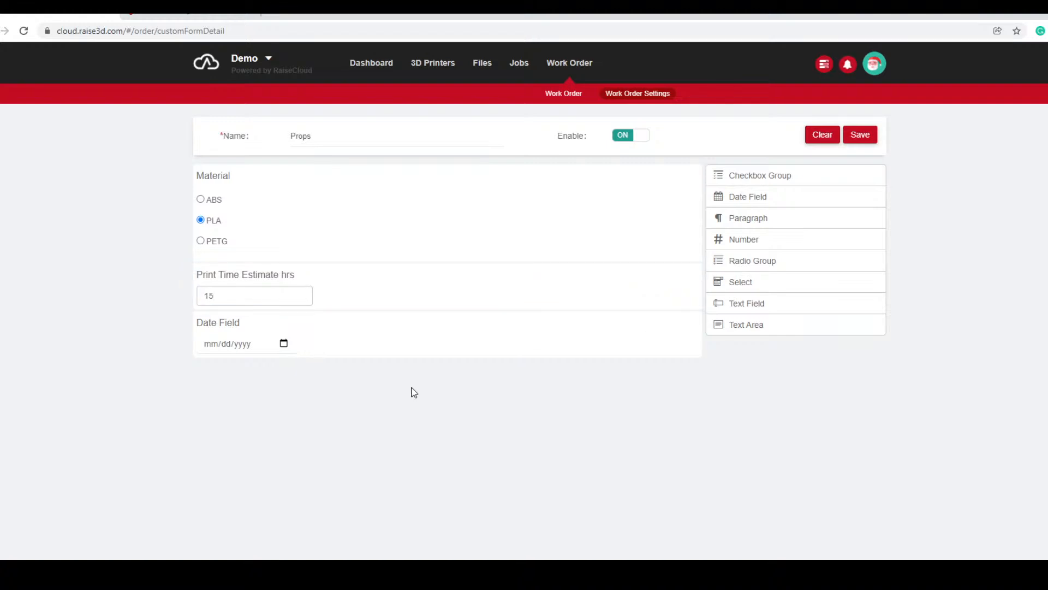
{"action": "left_click_drag", "start_coordinate": [218, 296], "coordinate": [158, 297]}
{"action": "type", "text": "0"}
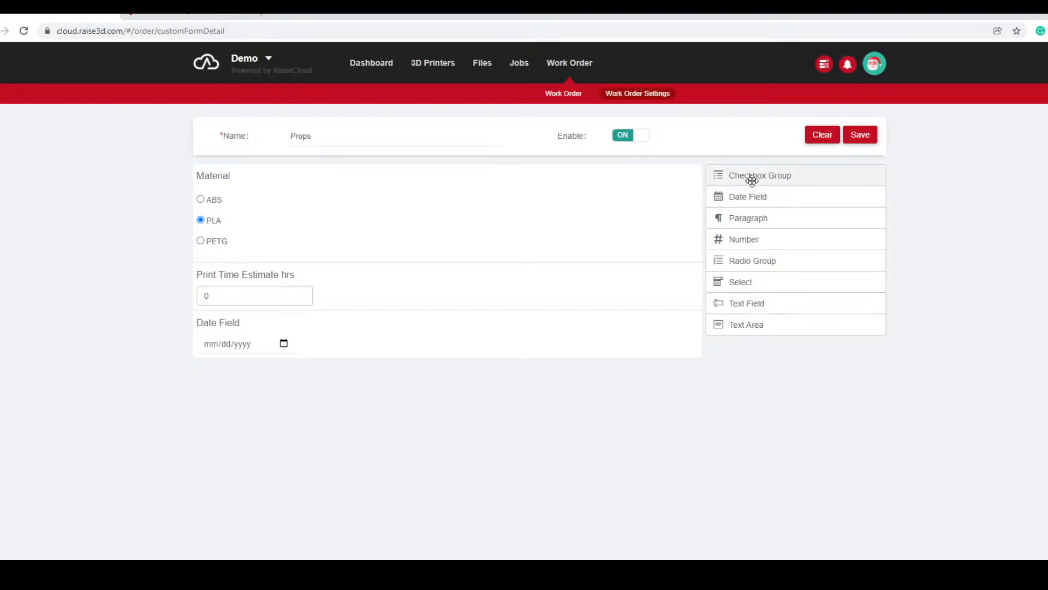
Add a Checkbox Group below the date field and label it "Post processing".
{"action": "left_click_drag", "start_coordinate": [760, 175], "coordinate": [216, 404]}
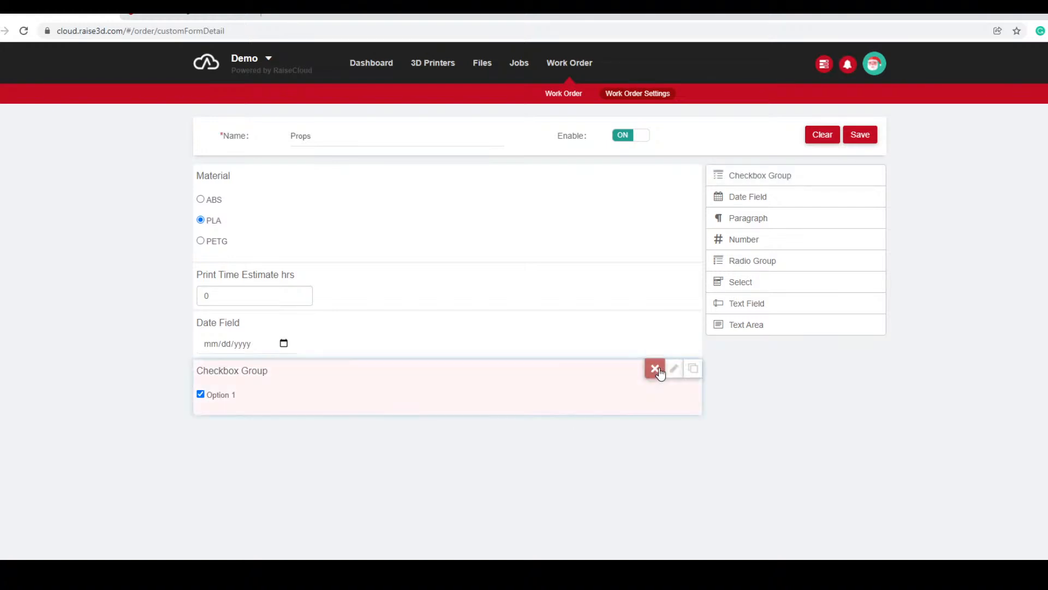
{"action": "left_click", "coordinate": [674, 368]}
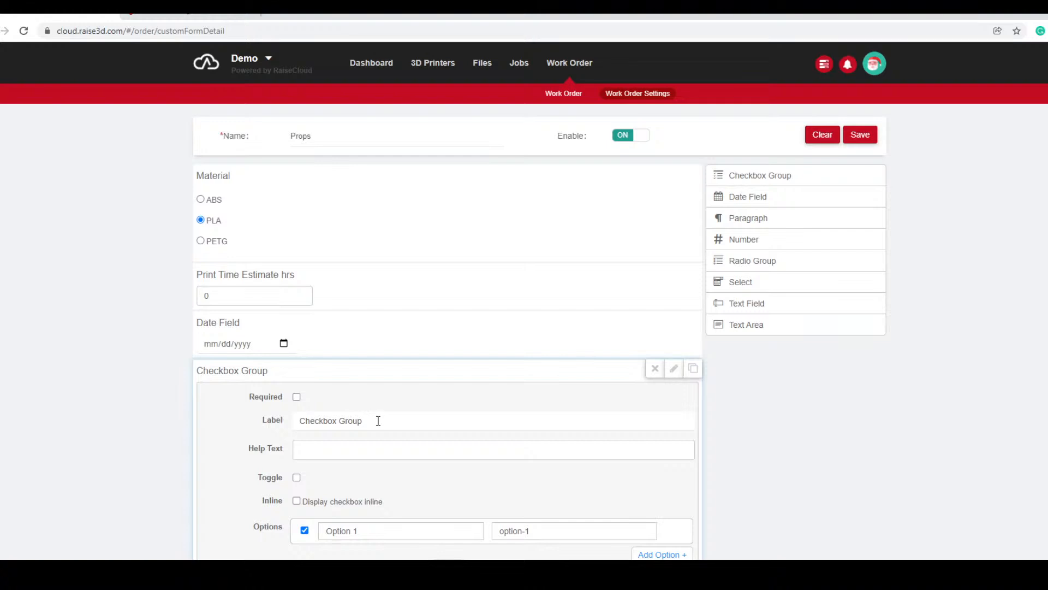
{"action": "left_click_drag", "start_coordinate": [377, 421], "coordinate": [253, 428]}
{"action": "key", "text": "BackSpace"}
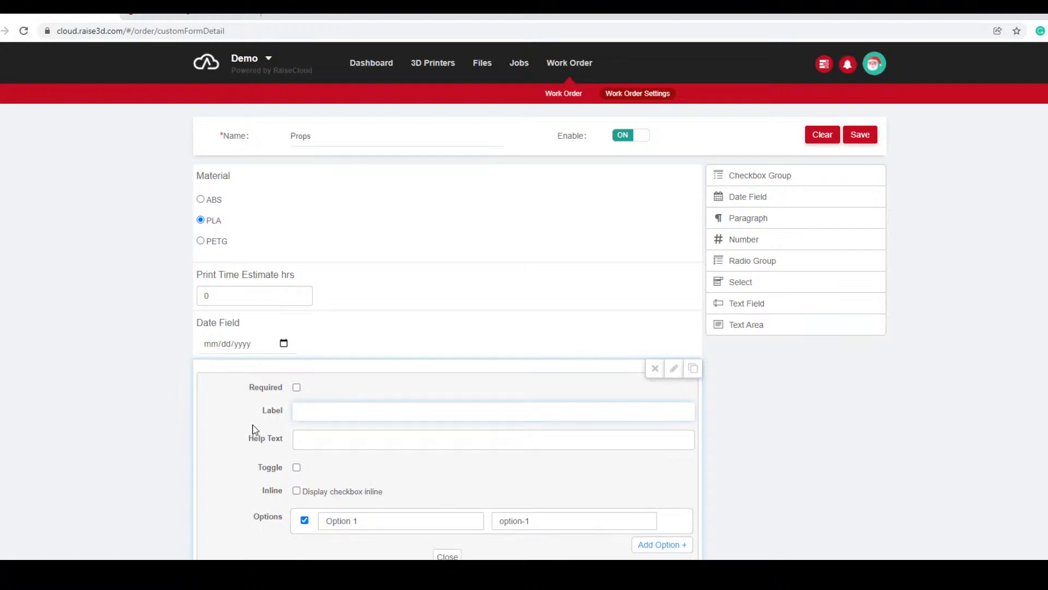
{"action": "type", "text": "Post processing"}
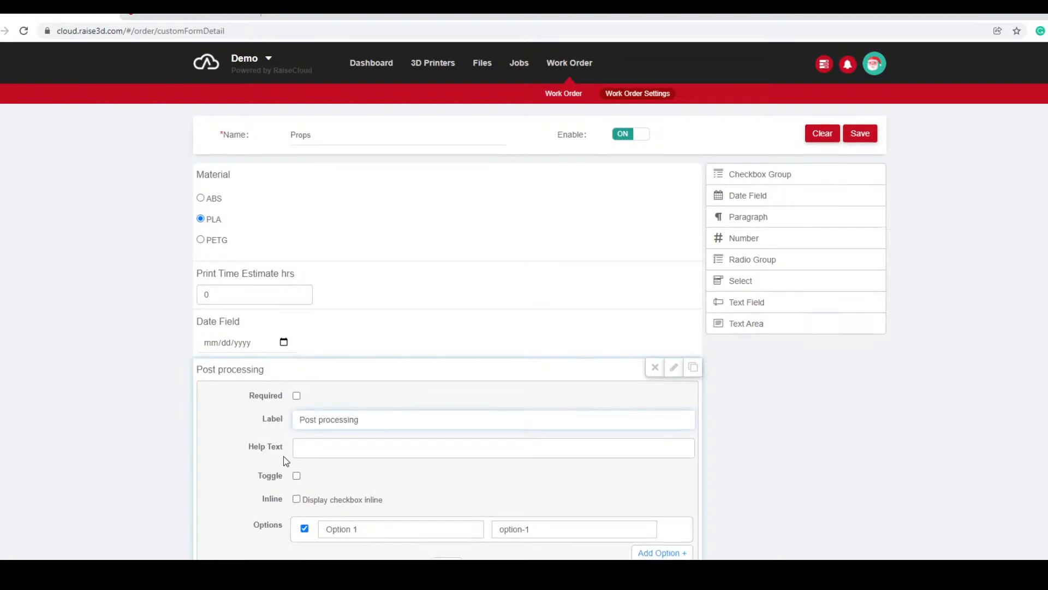
Add two more options to the Post processing group and label the three options Sanded, Paint and Clear.
{"action": "scroll", "coordinate": [283, 457], "scroll_direction": "down", "scroll_amount": 1}
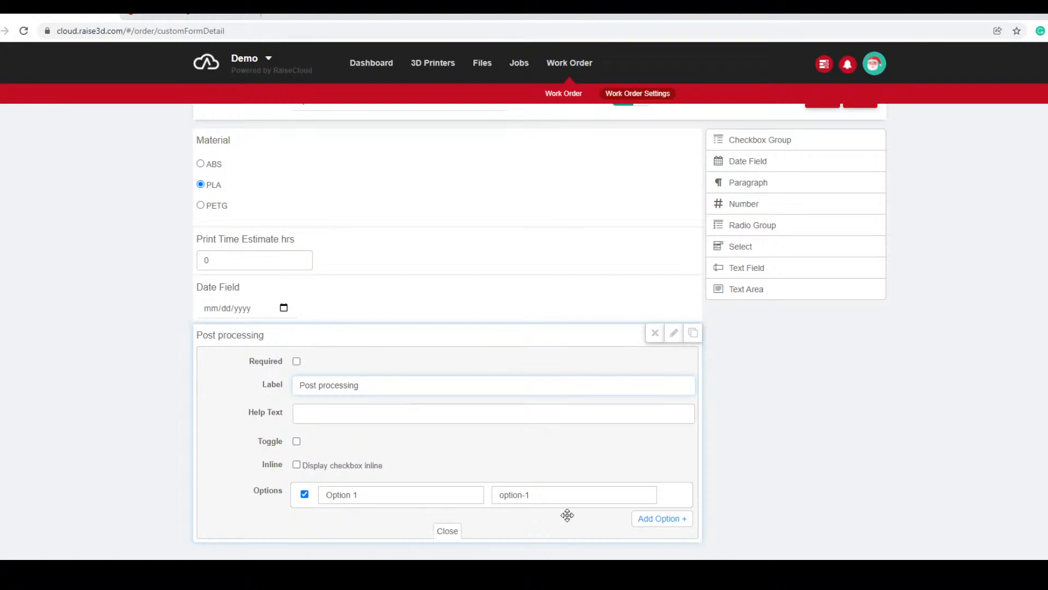
{"action": "left_click", "coordinate": [667, 519]}
{"action": "left_click", "coordinate": [677, 544]}
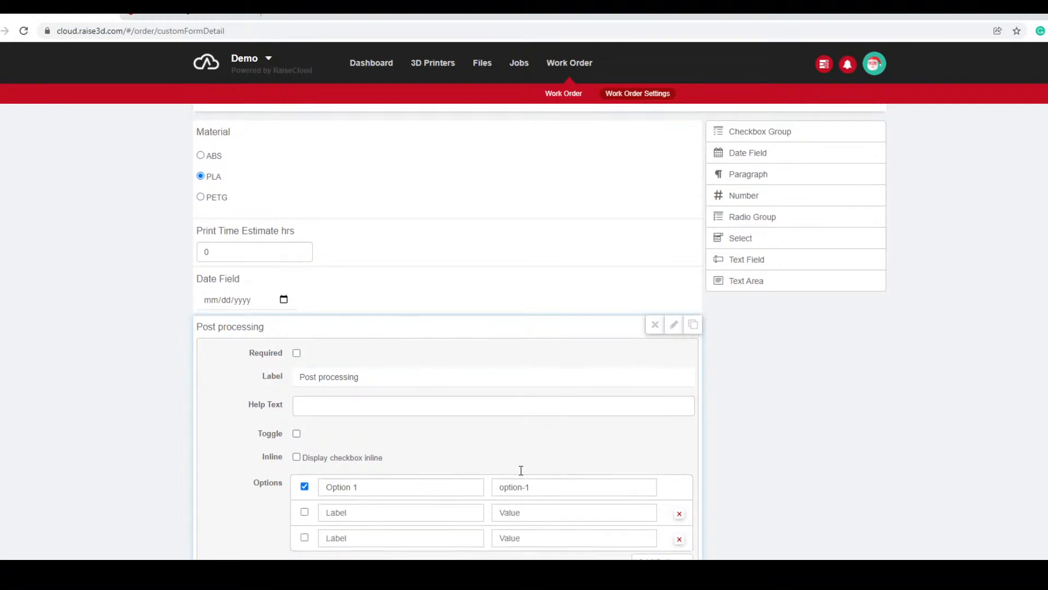
{"action": "scroll", "coordinate": [678, 511], "scroll_direction": "down", "scroll_amount": 1}
{"action": "left_click_drag", "start_coordinate": [424, 463], "coordinate": [305, 461]}
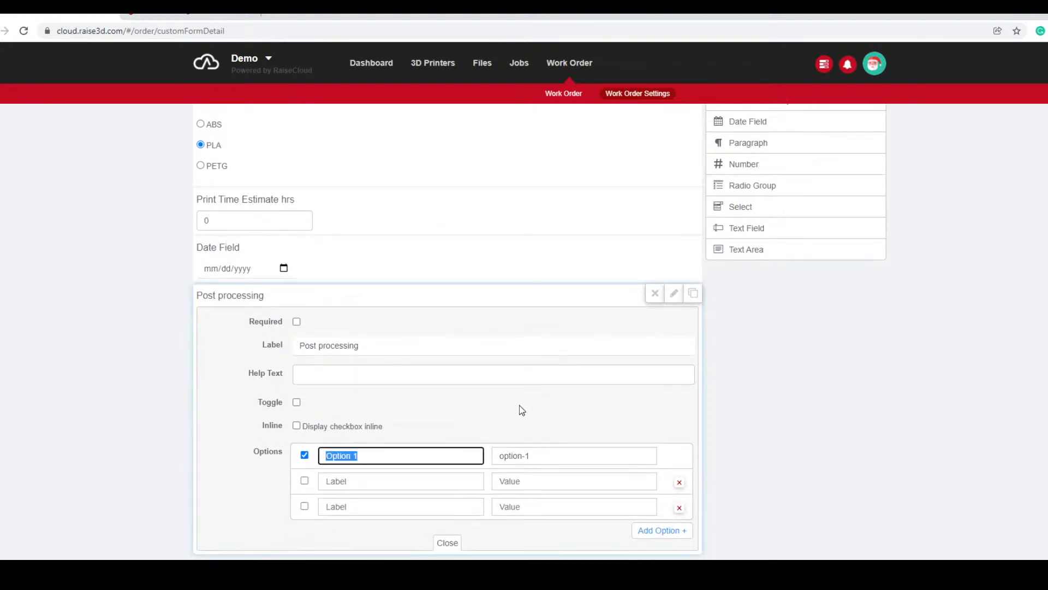
{"action": "key", "text": "BackSpace"}
{"action": "left_click", "coordinate": [439, 484]}
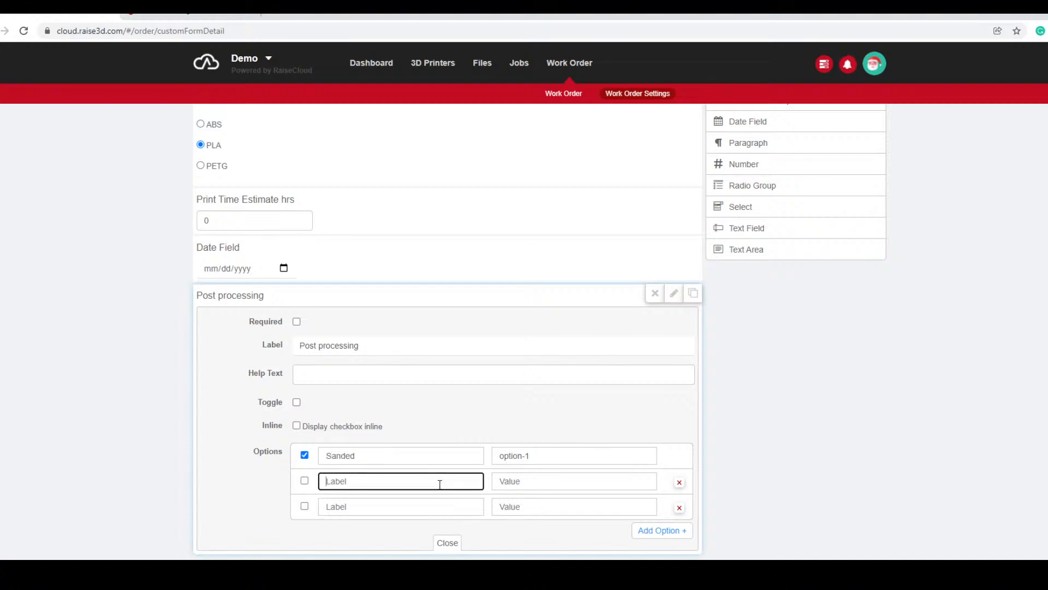
{"action": "type", "text": "Paint"}
{"action": "left_click", "coordinate": [398, 511]}
{"action": "type", "text": "Clear"}
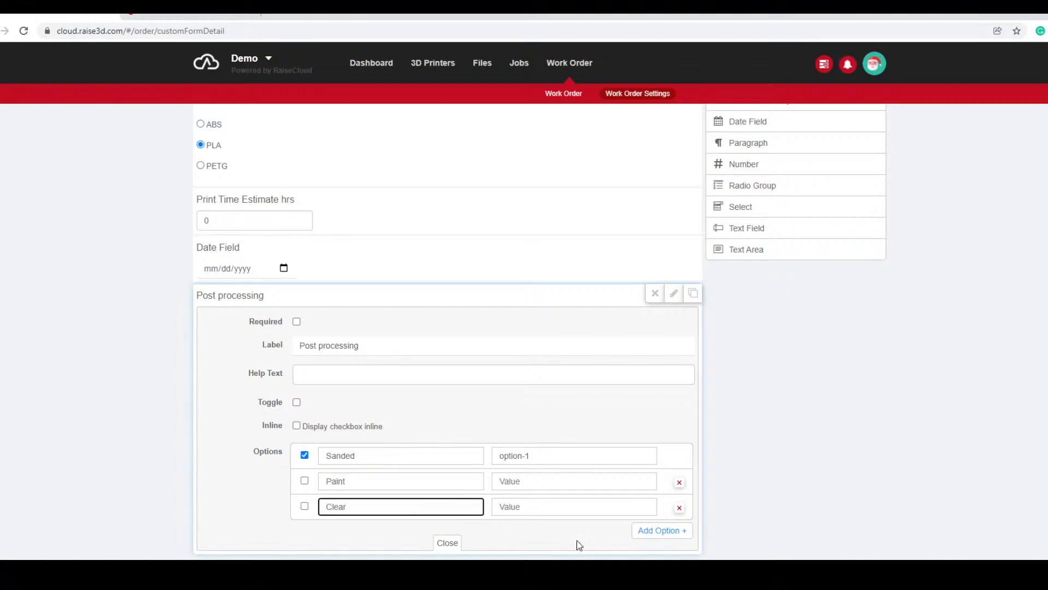
{"action": "left_click", "coordinate": [440, 543]}
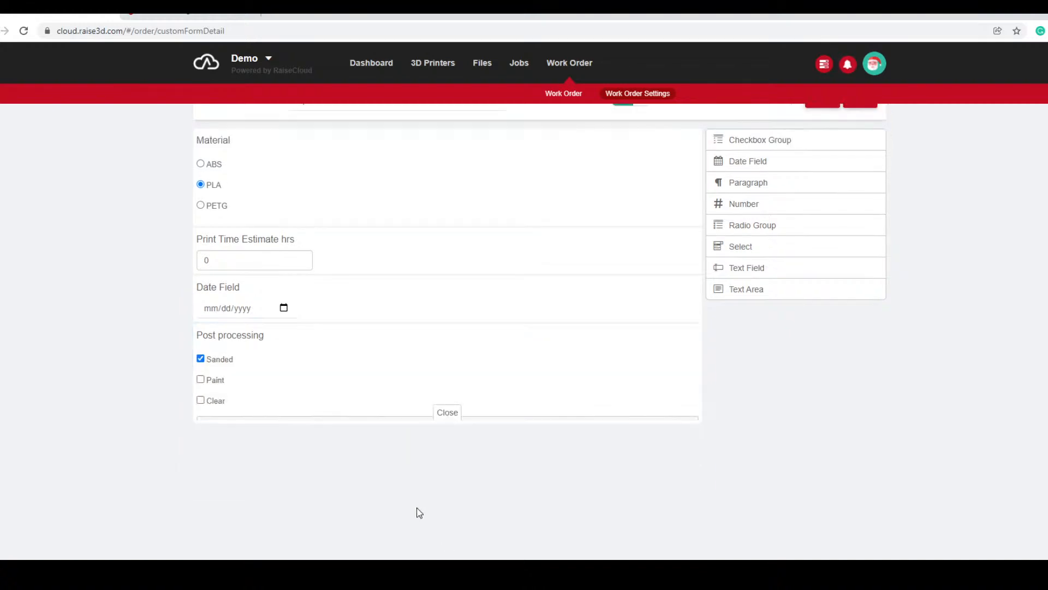
Try ticking Paint and Clear in the Post processing group, and untick them again.
{"action": "left_click", "coordinate": [200, 379]}
{"action": "left_click", "coordinate": [202, 399]}
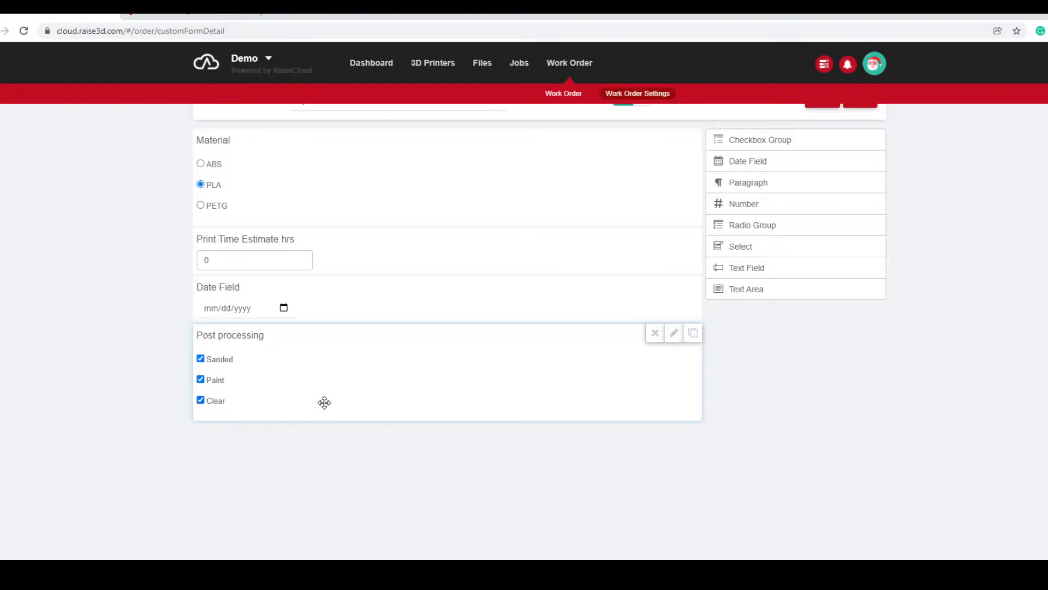
{"action": "left_click", "coordinate": [200, 379]}
Save the Props form template and check it in the form templates list.
{"action": "scroll", "coordinate": [435, 311], "scroll_direction": "up", "scroll_amount": 1}
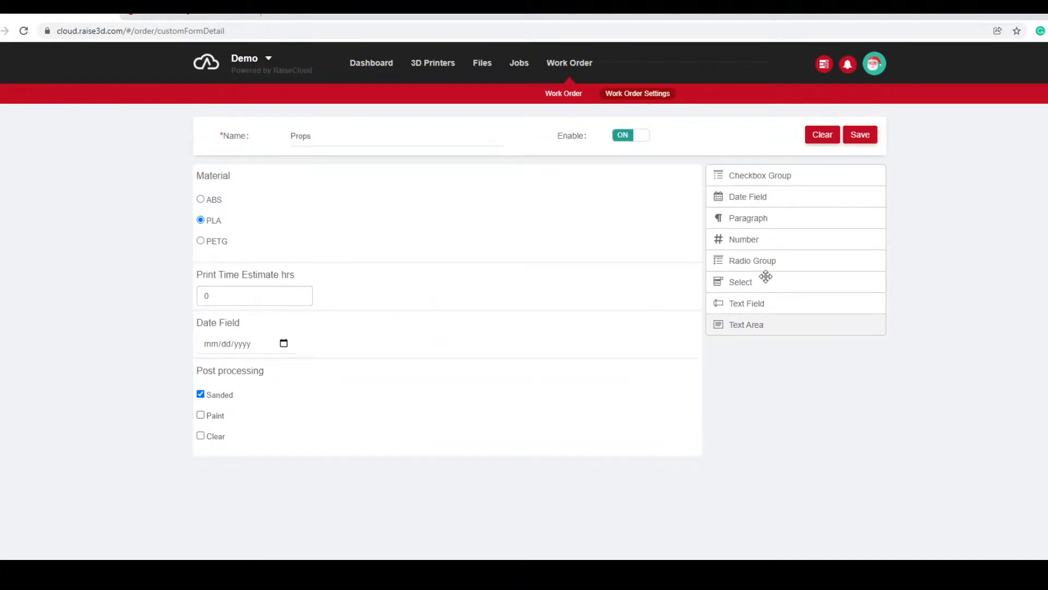
{"action": "left_click", "coordinate": [866, 138]}
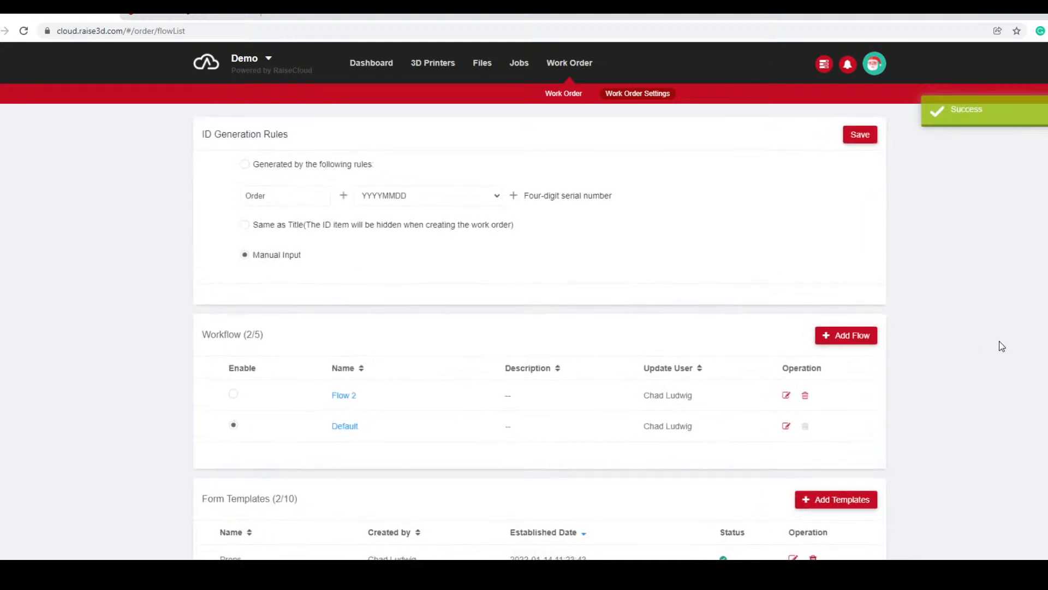
{"action": "scroll", "coordinate": [690, 424], "scroll_direction": "down", "scroll_amount": 2}
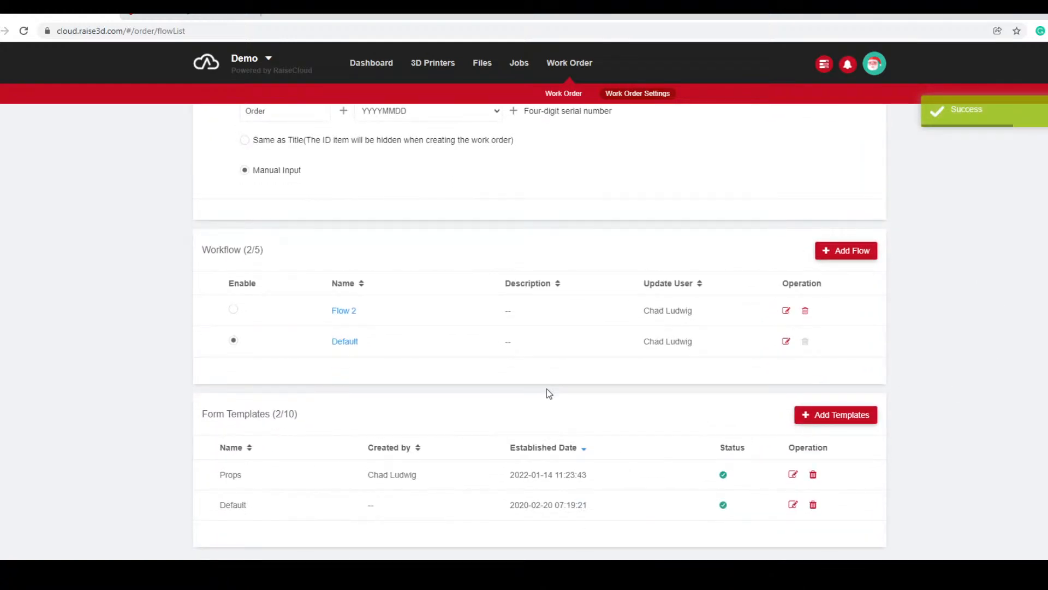
Create a new workflow named "Props" from Empty instead of a template and continue to its Status stage.
{"action": "left_click", "coordinate": [856, 252]}
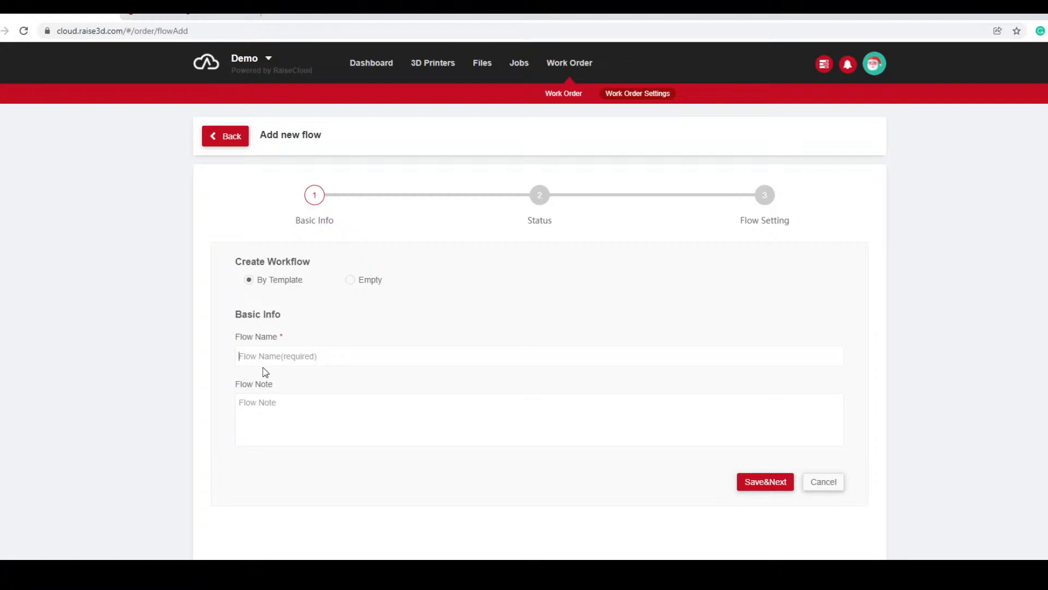
{"action": "type", "text": "Props"}
{"action": "left_click", "coordinate": [351, 280]}
{"action": "left_click", "coordinate": [270, 281]}
{"action": "left_click", "coordinate": [362, 282]}
{"action": "left_click", "coordinate": [765, 482]}
Add a Planning status with the alias Planning to the Props workflow.
{"action": "scroll", "coordinate": [543, 404], "scroll_direction": "down", "scroll_amount": 1}
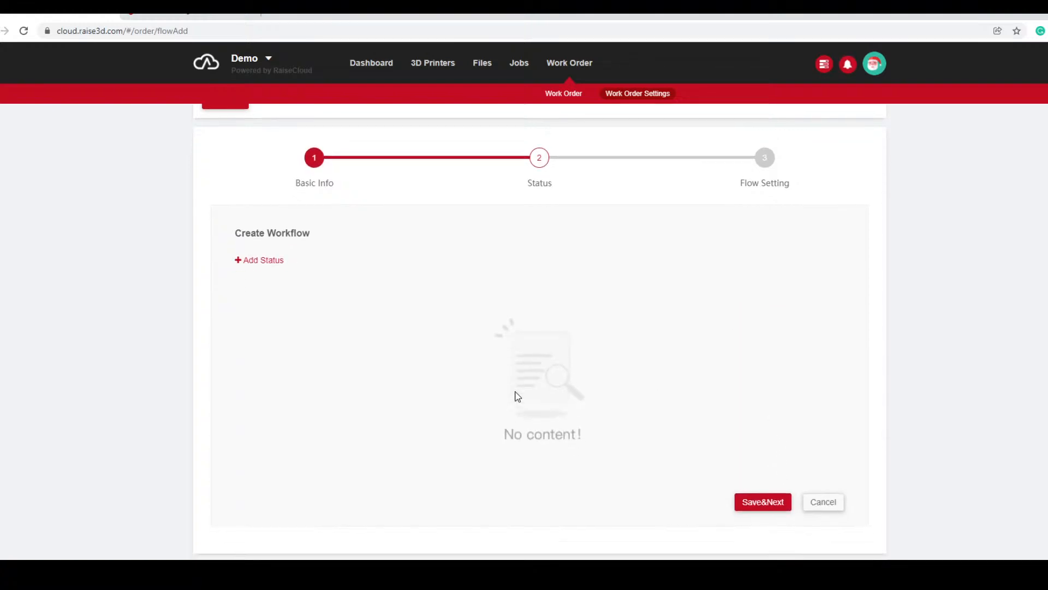
{"action": "left_click", "coordinate": [257, 255]}
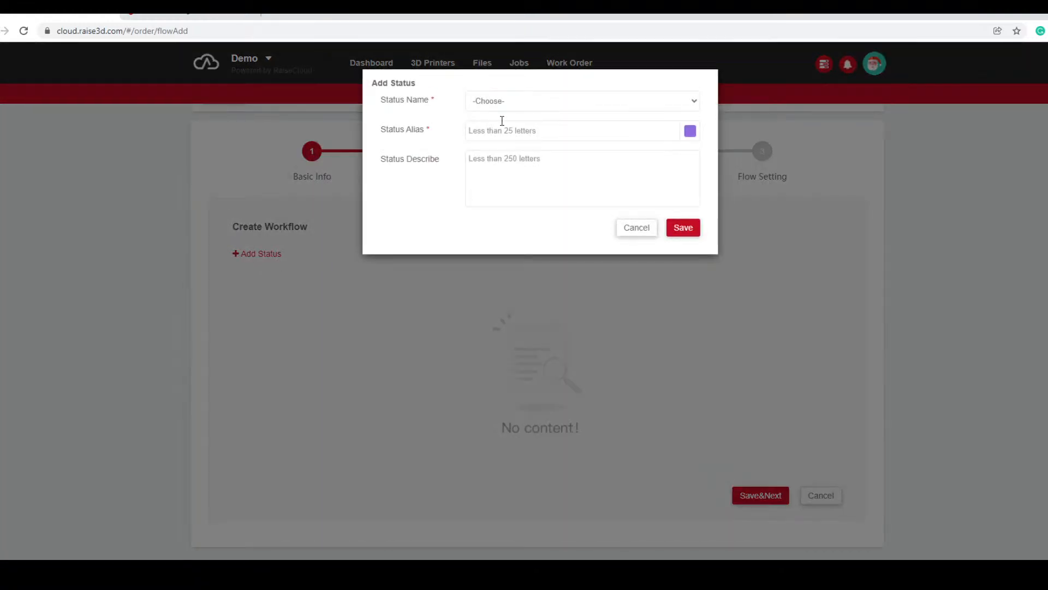
{"action": "left_click", "coordinate": [510, 106]}
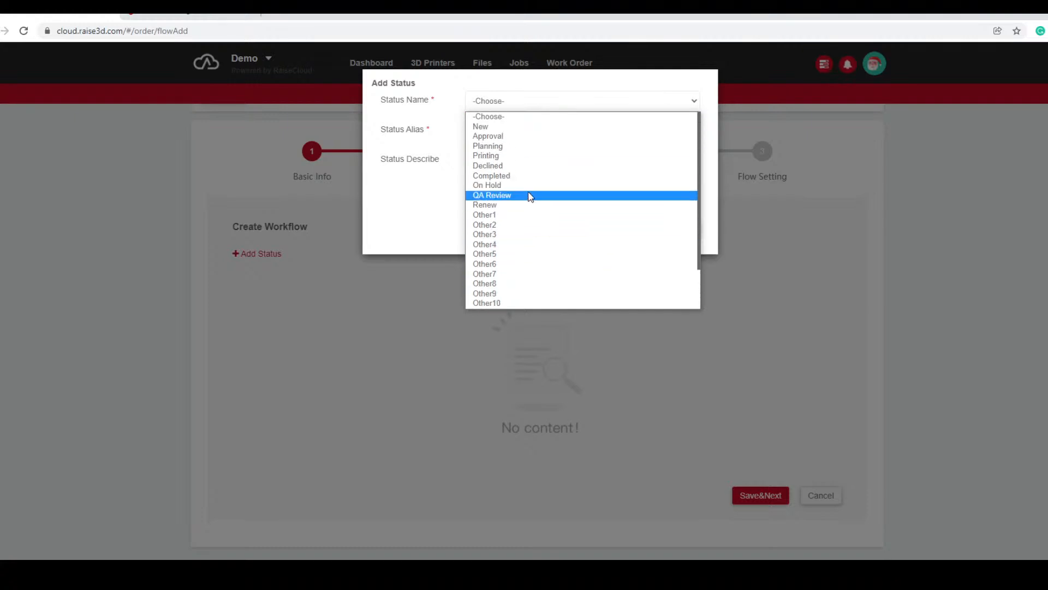
{"action": "left_click", "coordinate": [509, 147]}
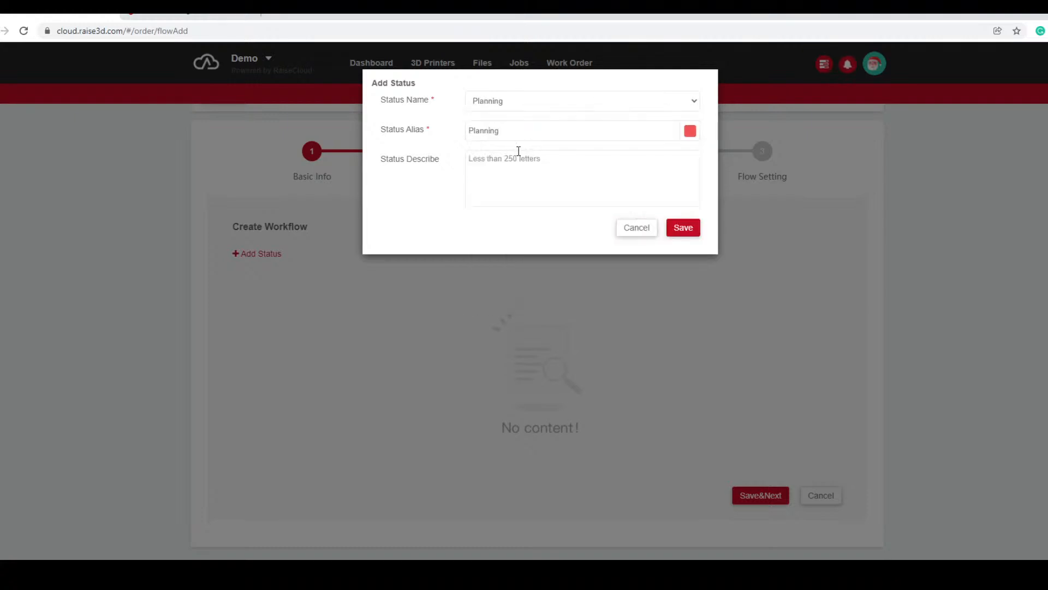
{"action": "left_click", "coordinate": [687, 104]}
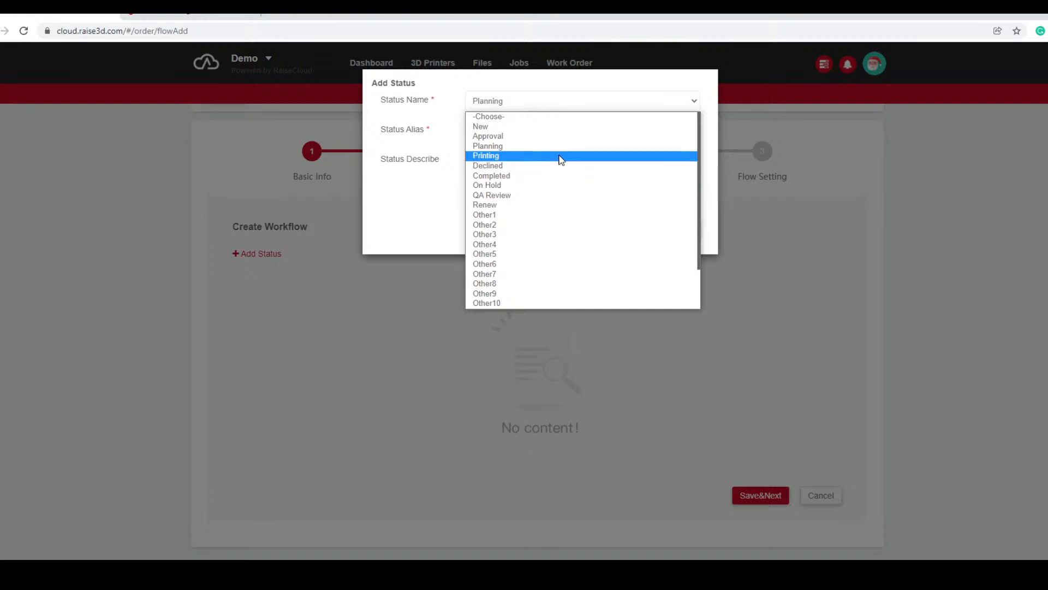
{"action": "left_click", "coordinate": [542, 147]}
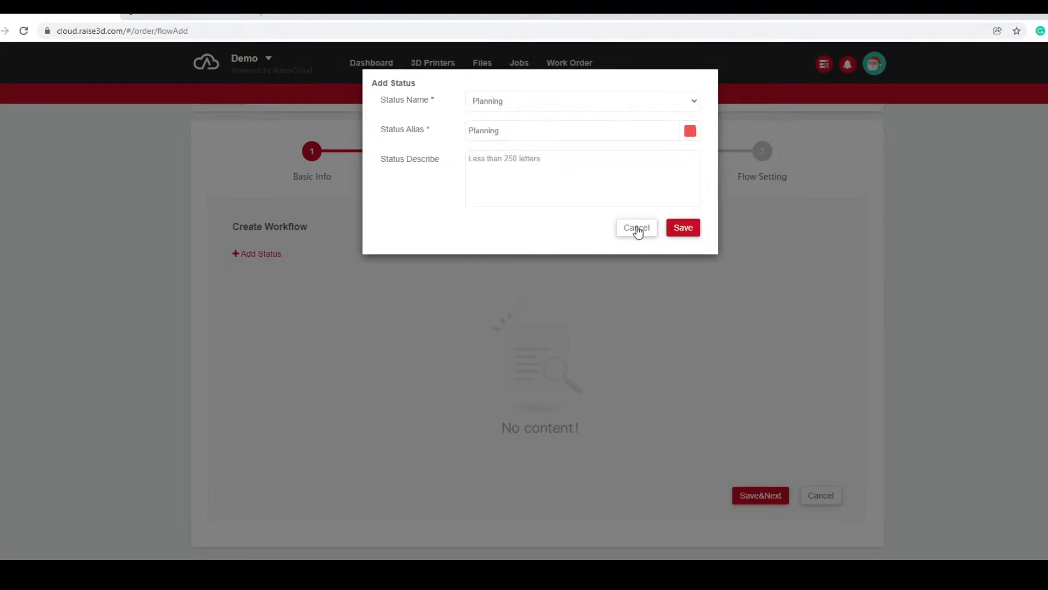
{"action": "left_click", "coordinate": [685, 229]}
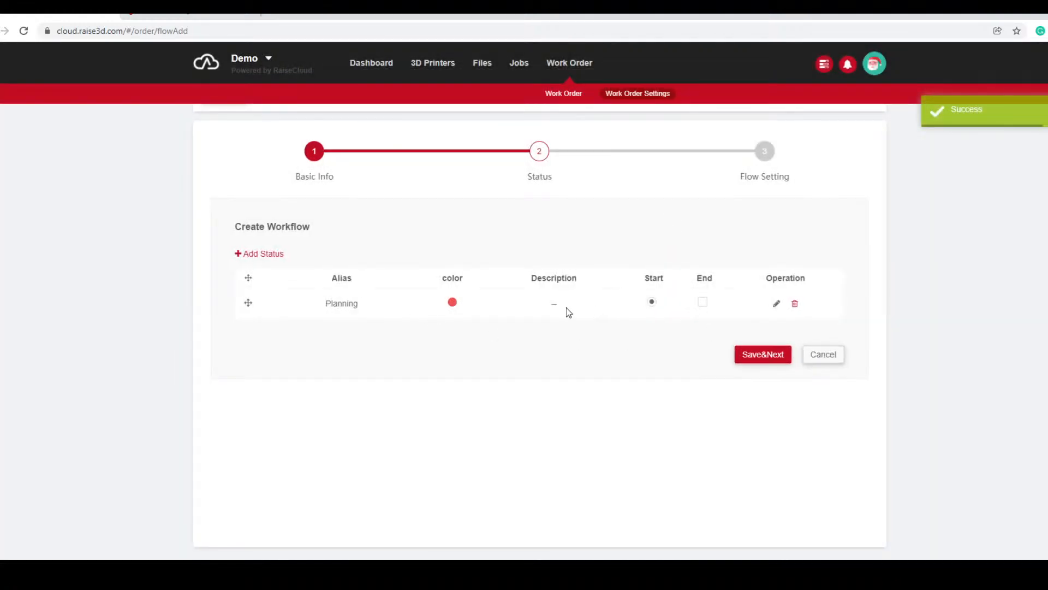
Add a Printing status with the alias Printing to the Props workflow.
{"action": "left_click", "coordinate": [246, 255]}
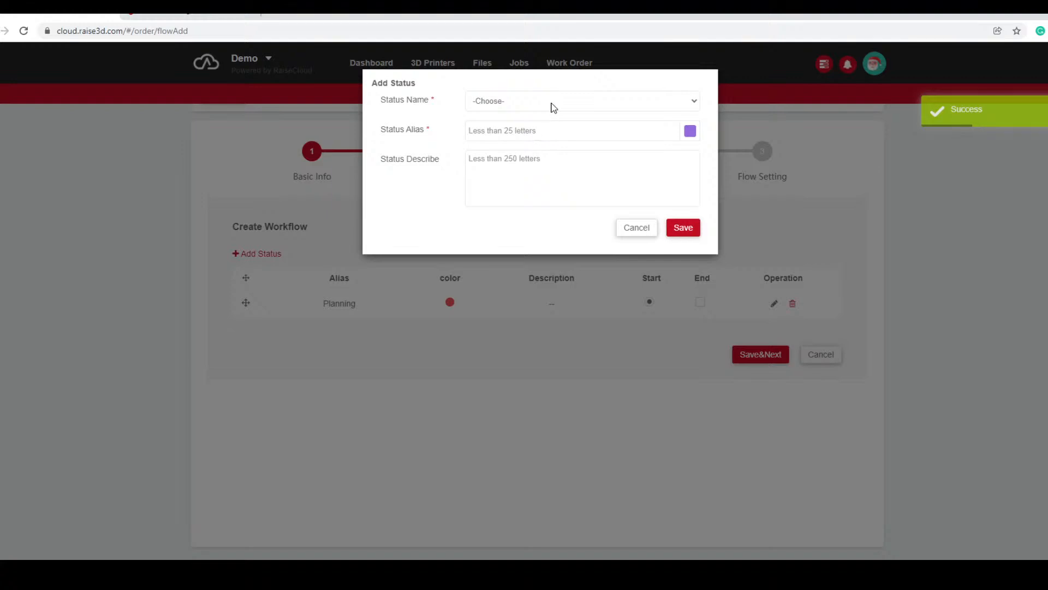
{"action": "left_click", "coordinate": [552, 104]}
{"action": "left_click", "coordinate": [524, 155]}
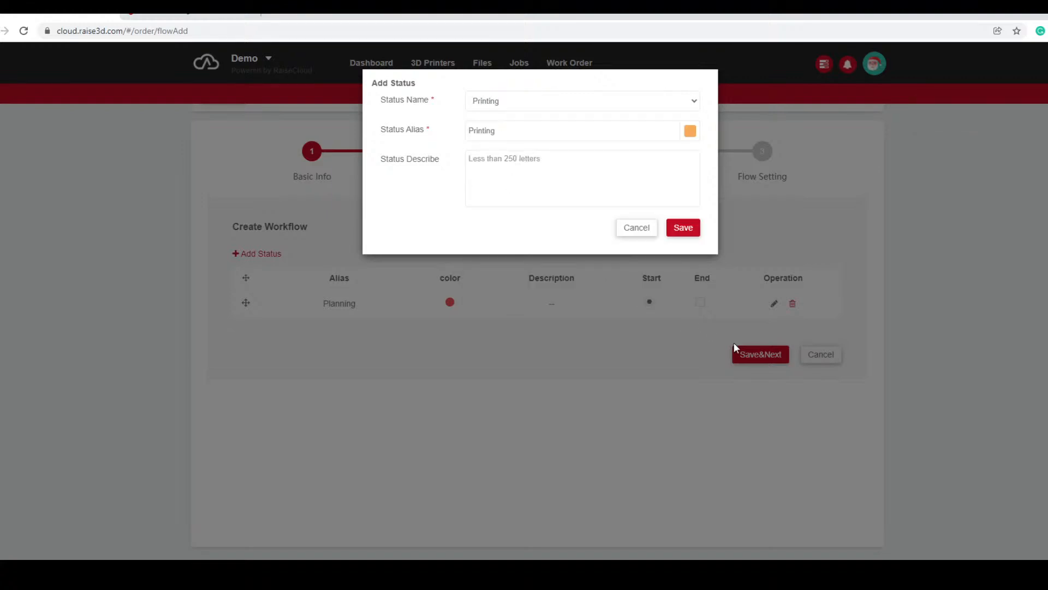
{"action": "left_click", "coordinate": [683, 227]}
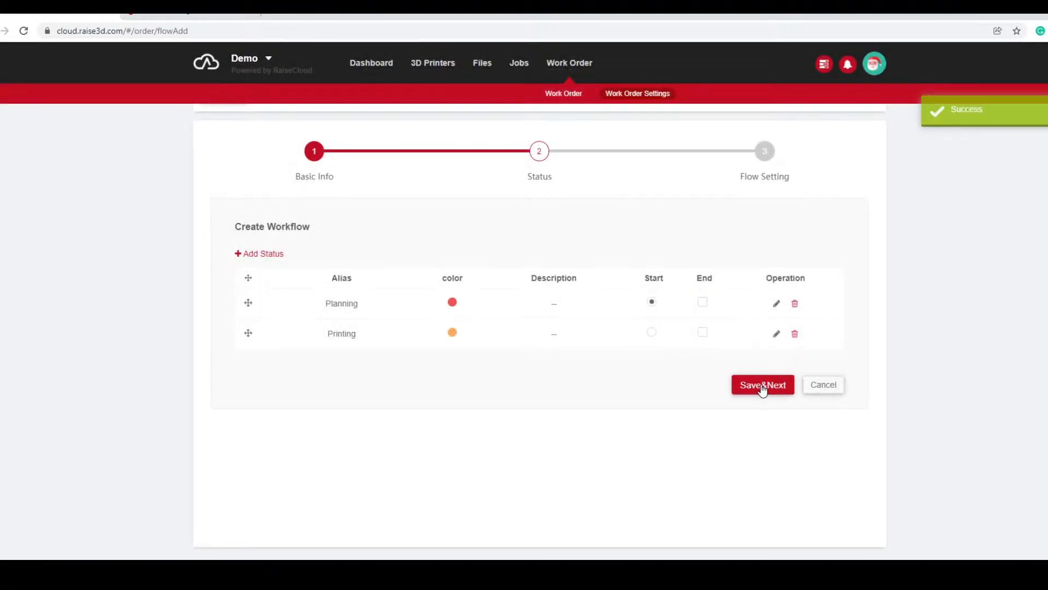
Try allowing Planning to flow to Printing in the Flow Setting stage, and cancel back to the work order settings.
{"action": "left_click", "coordinate": [763, 386]}
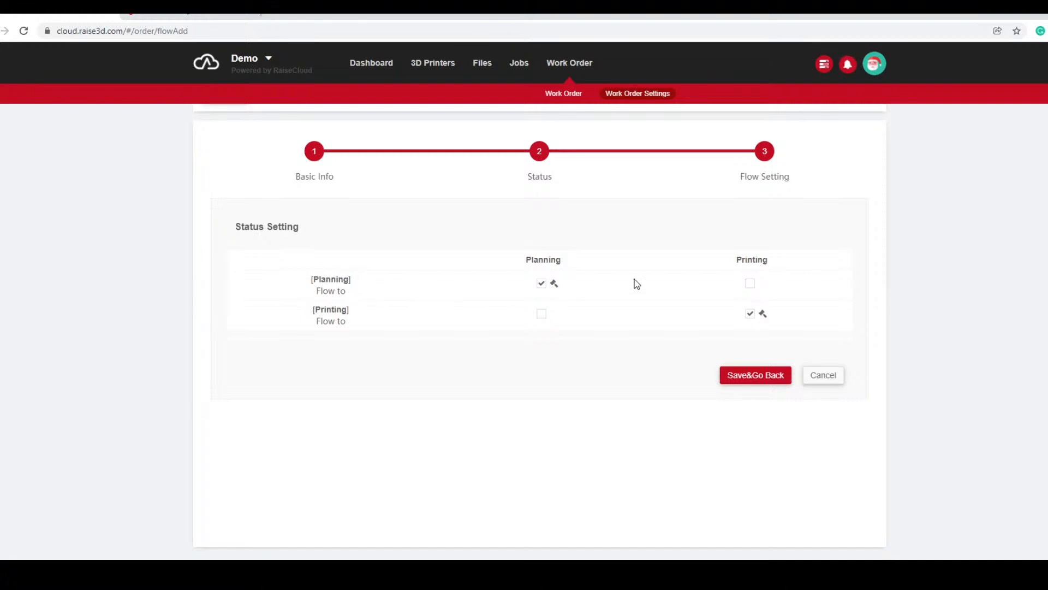
{"action": "left_click", "coordinate": [750, 284]}
{"action": "left_click", "coordinate": [831, 378]}
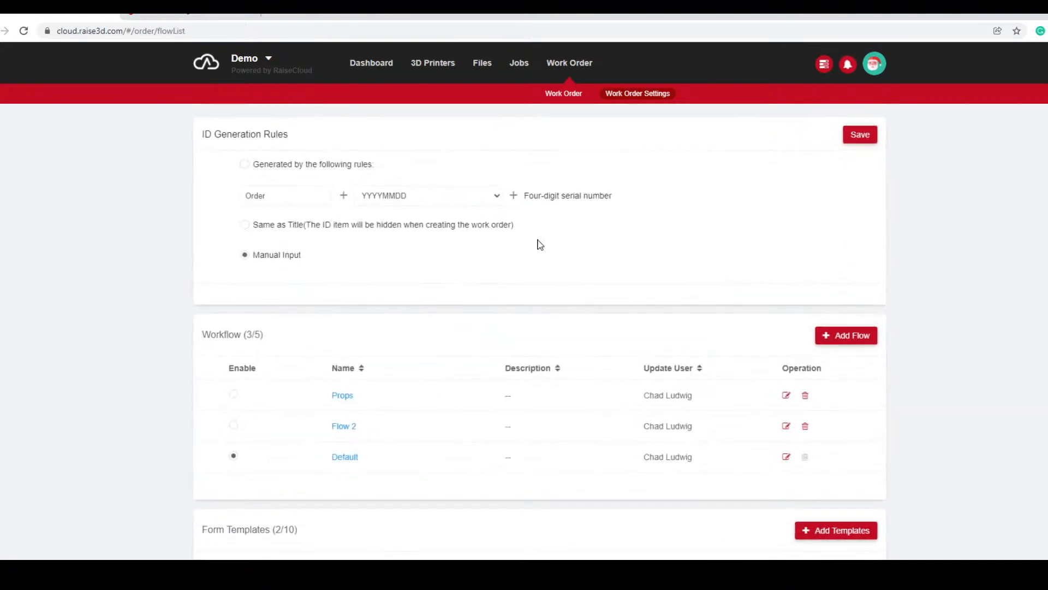
Reopen the Props workflow for editing and continue to its Status stage.
{"action": "scroll", "coordinate": [517, 379], "scroll_direction": "down", "scroll_amount": 2}
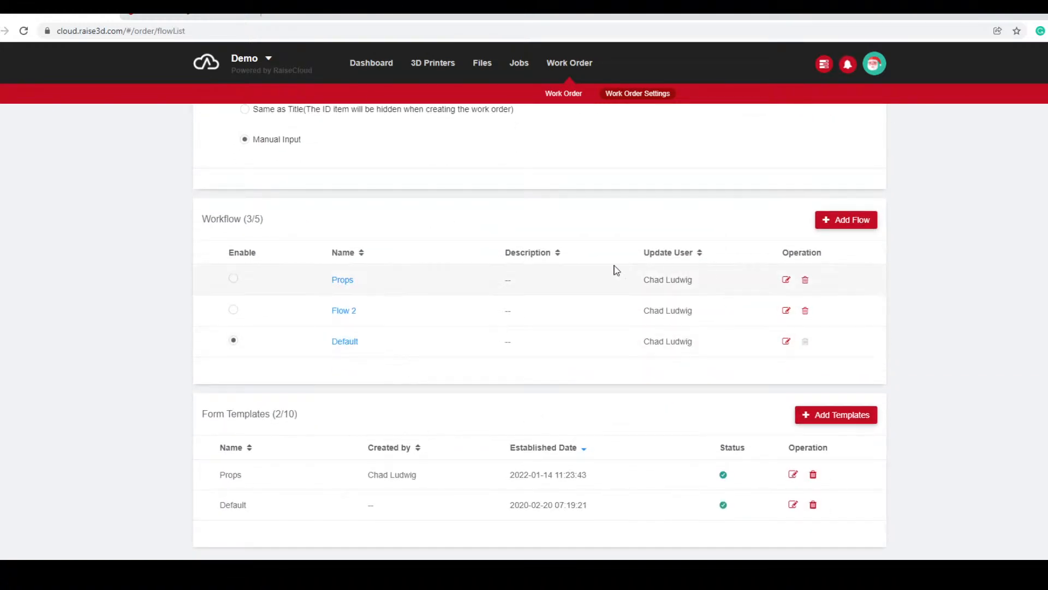
{"action": "left_click", "coordinate": [786, 279]}
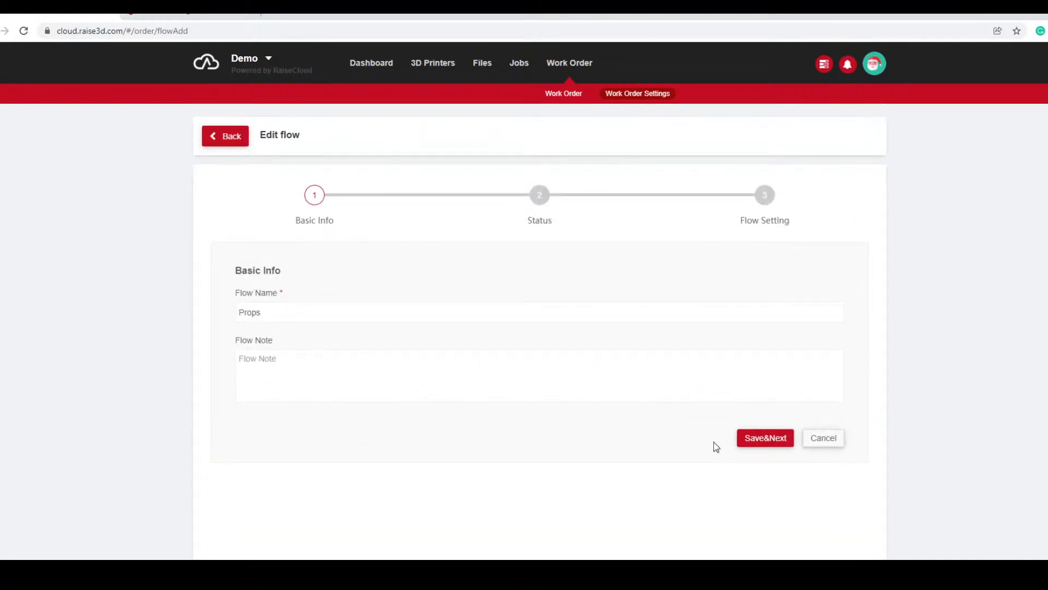
{"action": "left_click", "coordinate": [775, 443]}
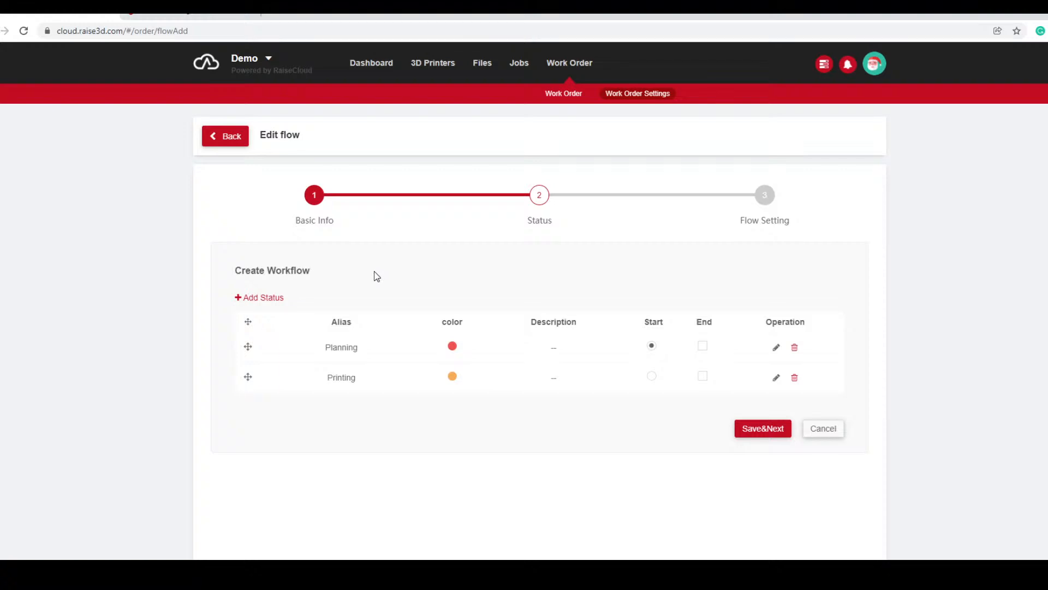
Add a status to the Props workflow based on Other1 and give it the alias "Sanding".
{"action": "left_click", "coordinate": [247, 297]}
{"action": "left_click", "coordinate": [558, 144]}
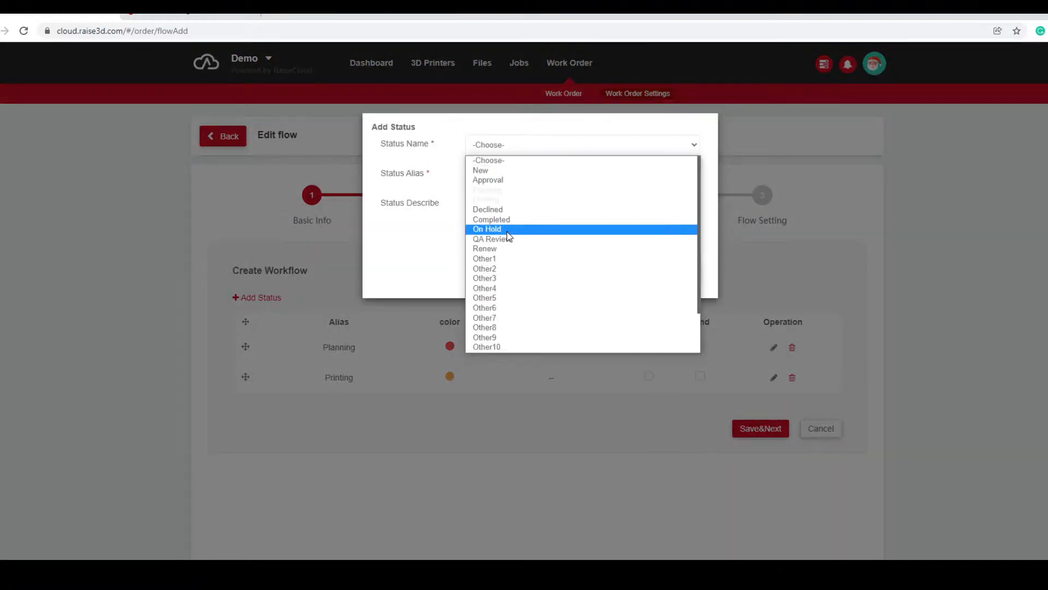
{"action": "scroll", "coordinate": [546, 262], "scroll_direction": "down", "scroll_amount": 2}
{"action": "scroll", "coordinate": [535, 251], "scroll_direction": "up", "scroll_amount": 2}
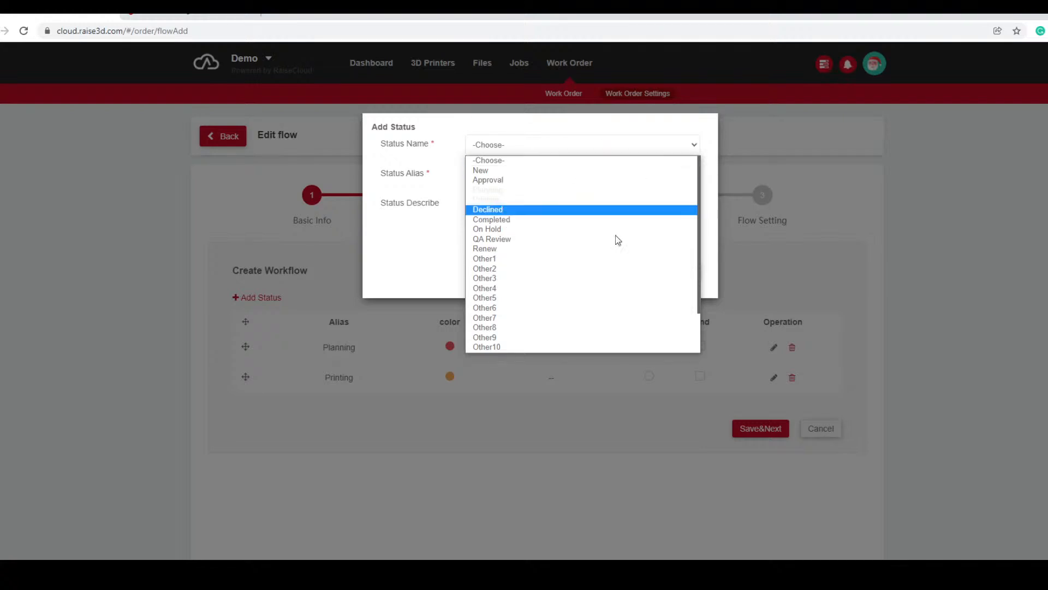
{"action": "scroll", "coordinate": [514, 257], "scroll_direction": "down", "scroll_amount": 2}
{"action": "left_click", "coordinate": [491, 210]}
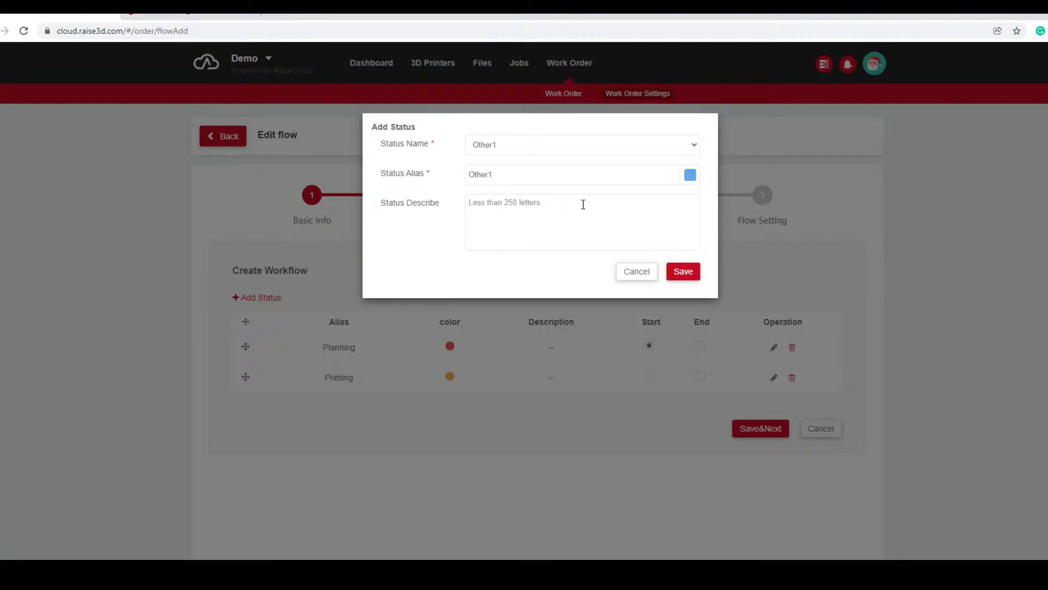
{"action": "left_click_drag", "start_coordinate": [493, 174], "coordinate": [398, 196]}
{"action": "key", "text": "BackSpace"}
{"action": "type", "text": "Sanding"}
{"action": "left_click", "coordinate": [683, 272]}
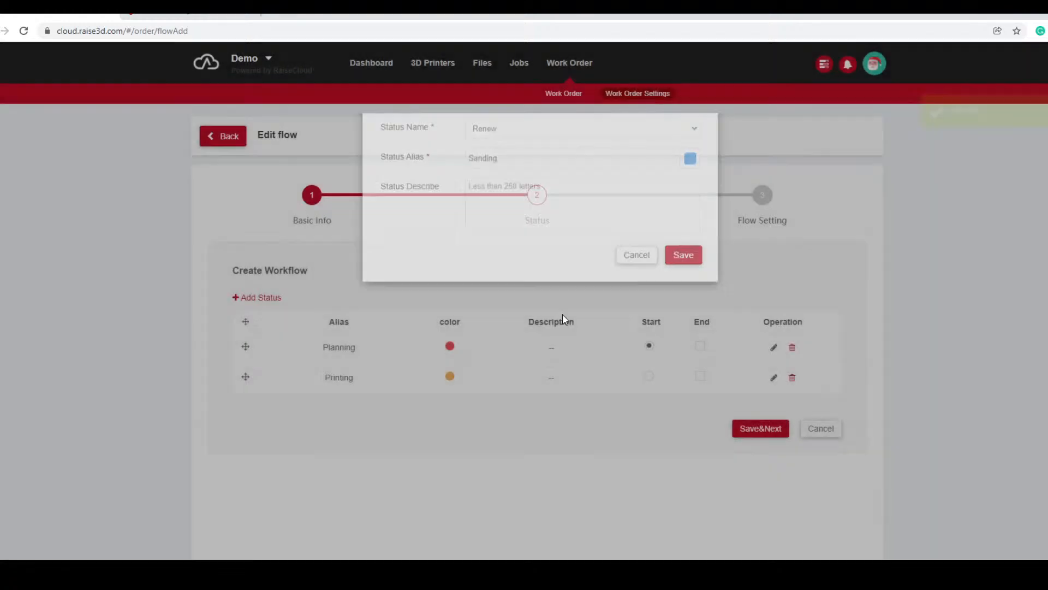
Add a Completed status, mark it as the workflow's end status, and continue to the Flow Setting stage.
{"action": "scroll", "coordinate": [470, 409], "scroll_direction": "down", "scroll_amount": 1}
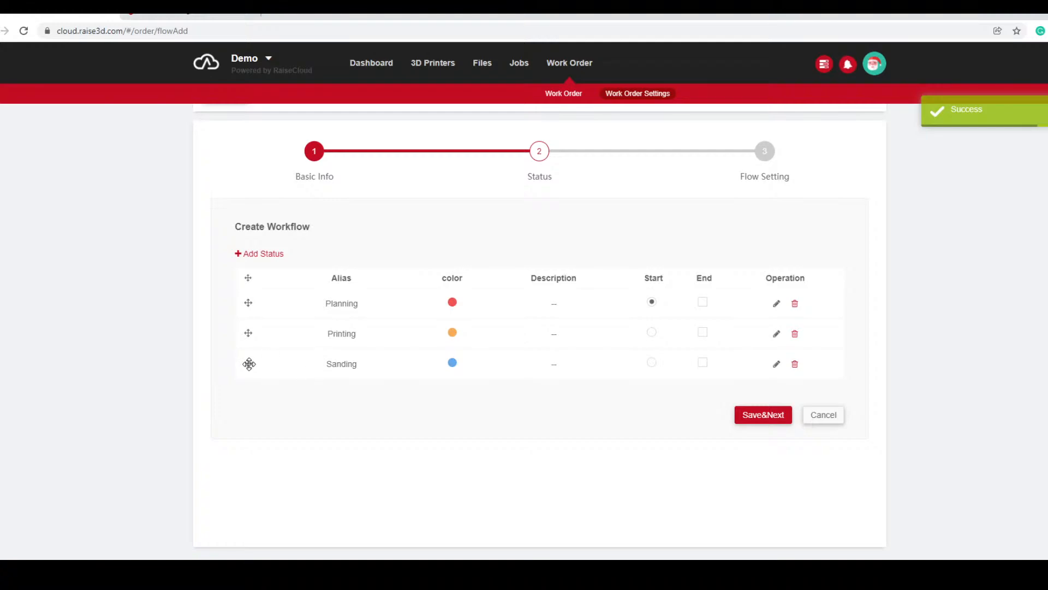
{"action": "left_click", "coordinate": [261, 254]}
{"action": "left_click", "coordinate": [539, 102]}
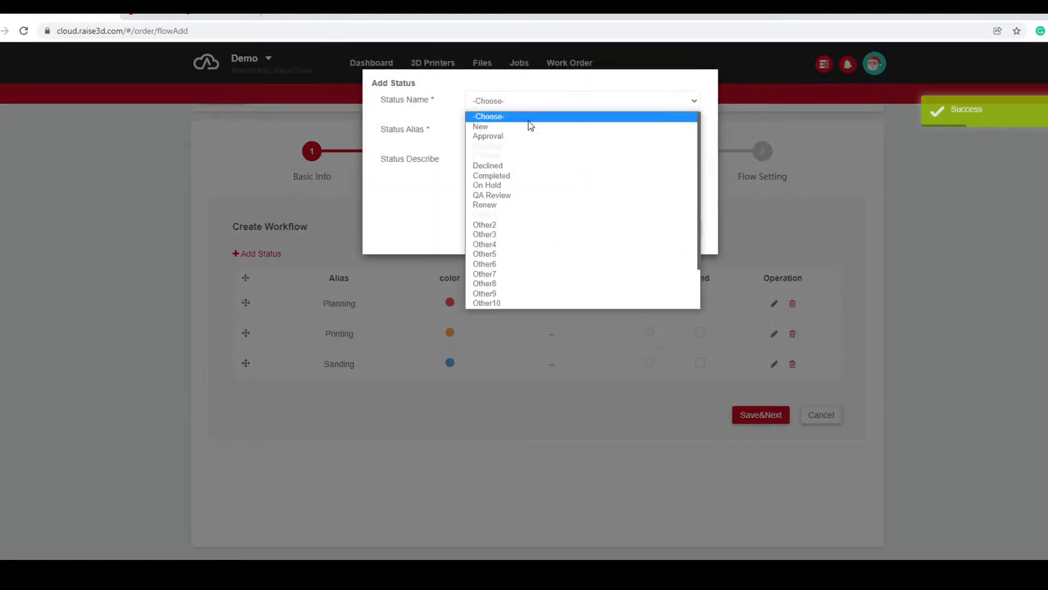
{"action": "left_click", "coordinate": [512, 176]}
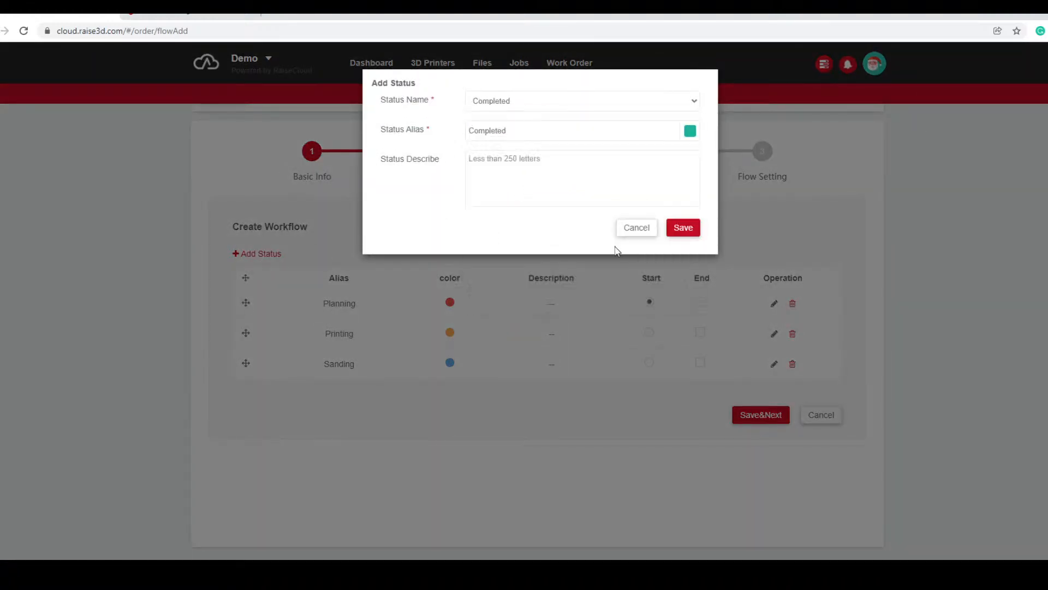
{"action": "left_click", "coordinate": [688, 230]}
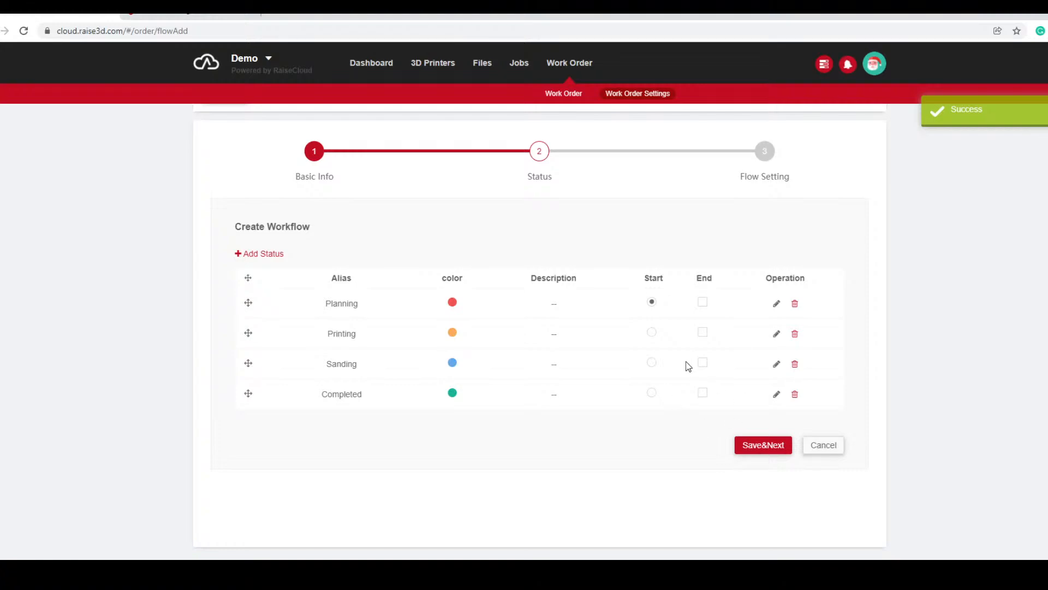
{"action": "left_click", "coordinate": [702, 394]}
{"action": "left_click", "coordinate": [757, 445]}
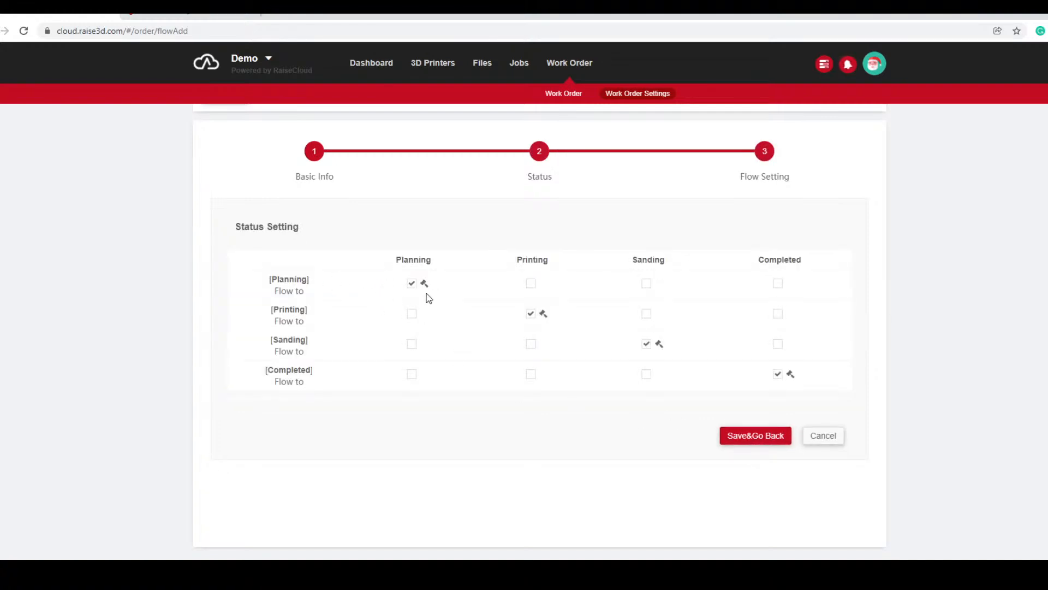
Allow Planning to flow to Printing and Sanding, and Printing to flow to Sanding, and save the Props workflow.
{"action": "left_click", "coordinate": [532, 284]}
{"action": "left_click", "coordinate": [647, 284]}
{"action": "left_click", "coordinate": [646, 314]}
{"action": "left_click", "coordinate": [772, 435]}
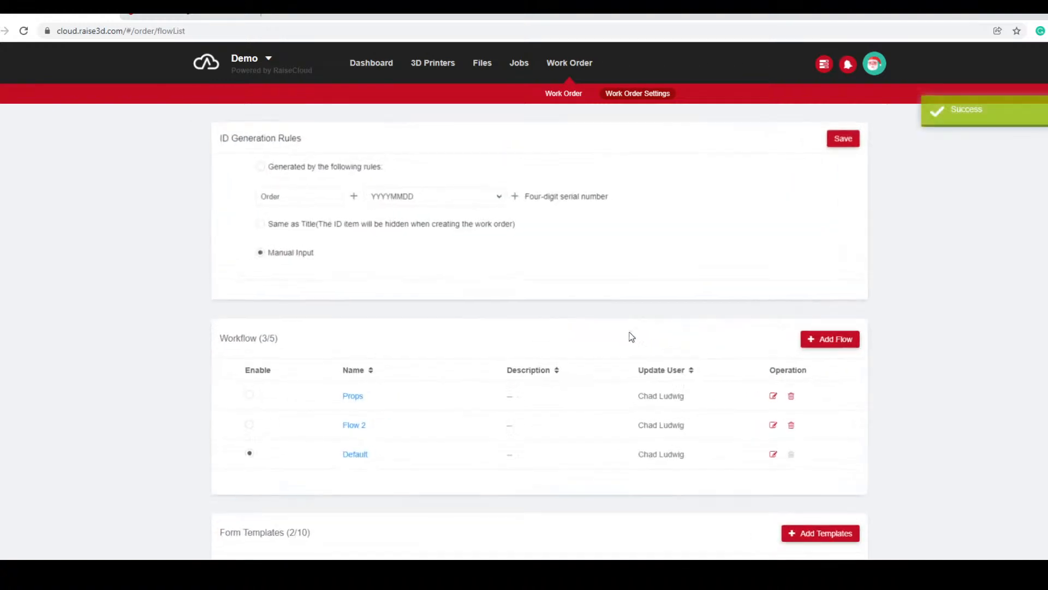
{"action": "scroll", "coordinate": [859, 351], "scroll_direction": "down", "scroll_amount": 2}
{"action": "scroll", "coordinate": [959, 422], "scroll_direction": "up", "scroll_amount": 2}
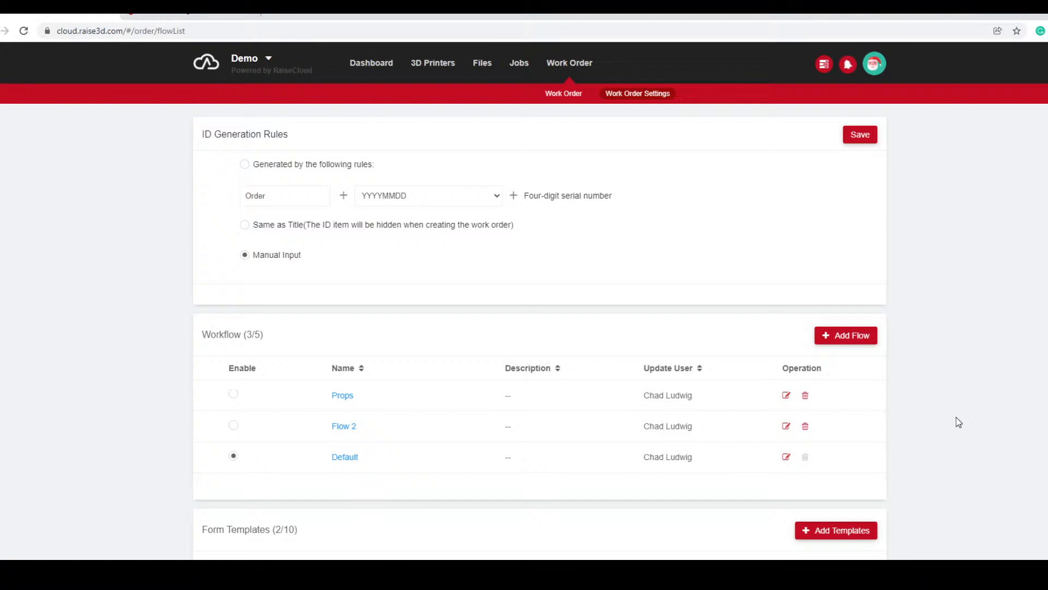
Start a new work order with the title "Prop" and the detail "Print".
{"action": "left_click", "coordinate": [572, 99]}
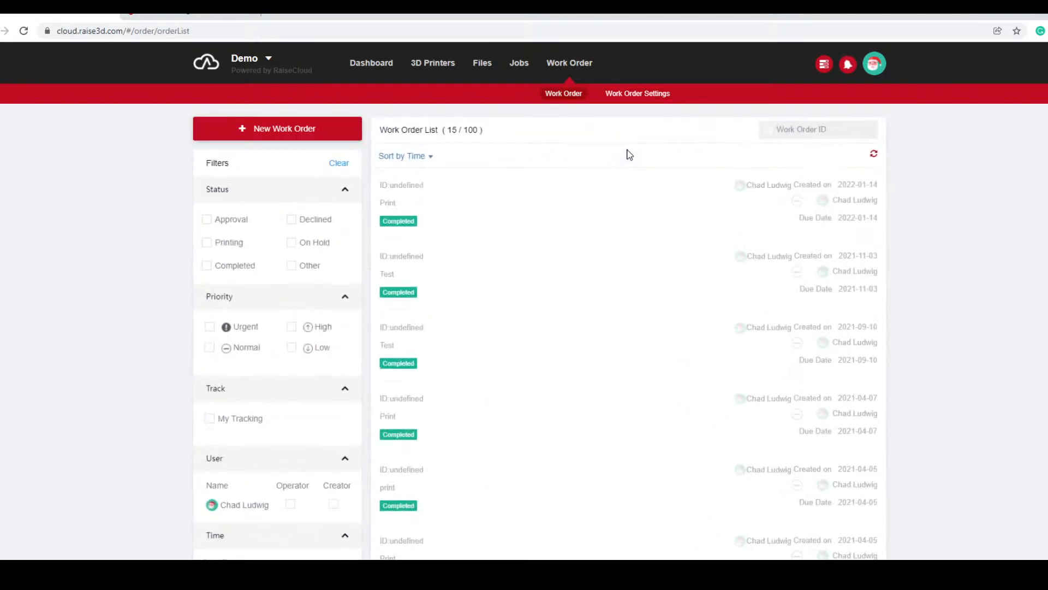
{"action": "left_click", "coordinate": [305, 137]}
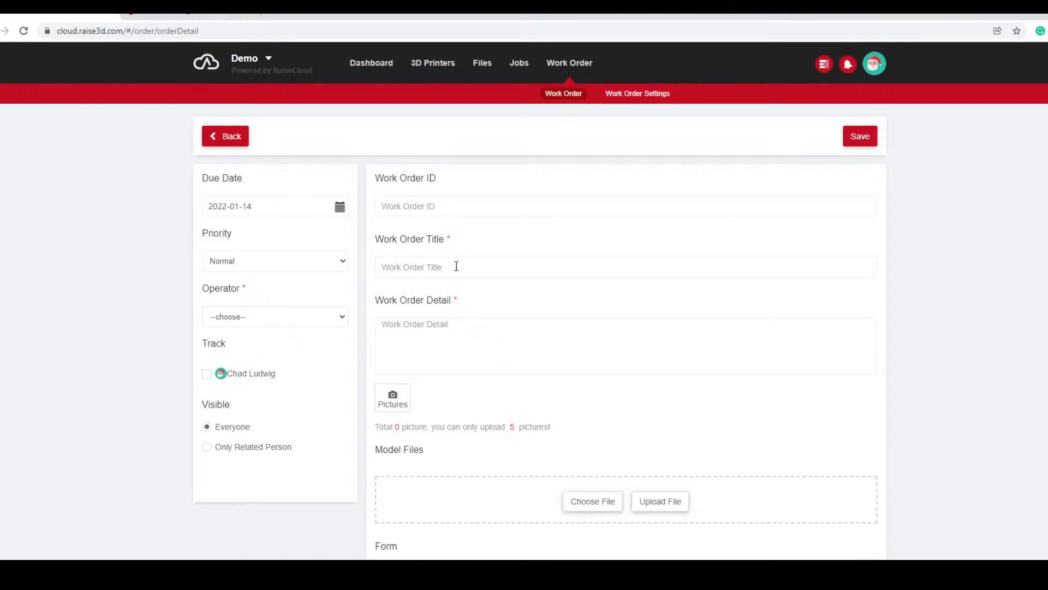
{"action": "type", "text": "Prop"}
{"action": "scroll", "coordinate": [480, 295], "scroll_direction": "down", "scroll_amount": 1}
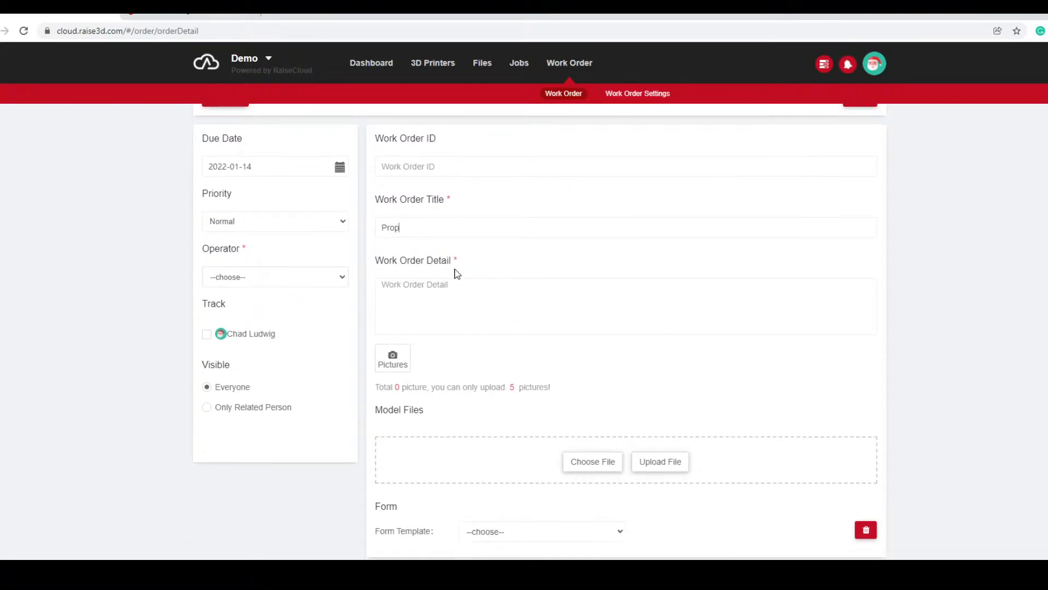
{"action": "type", "text": "Print"}
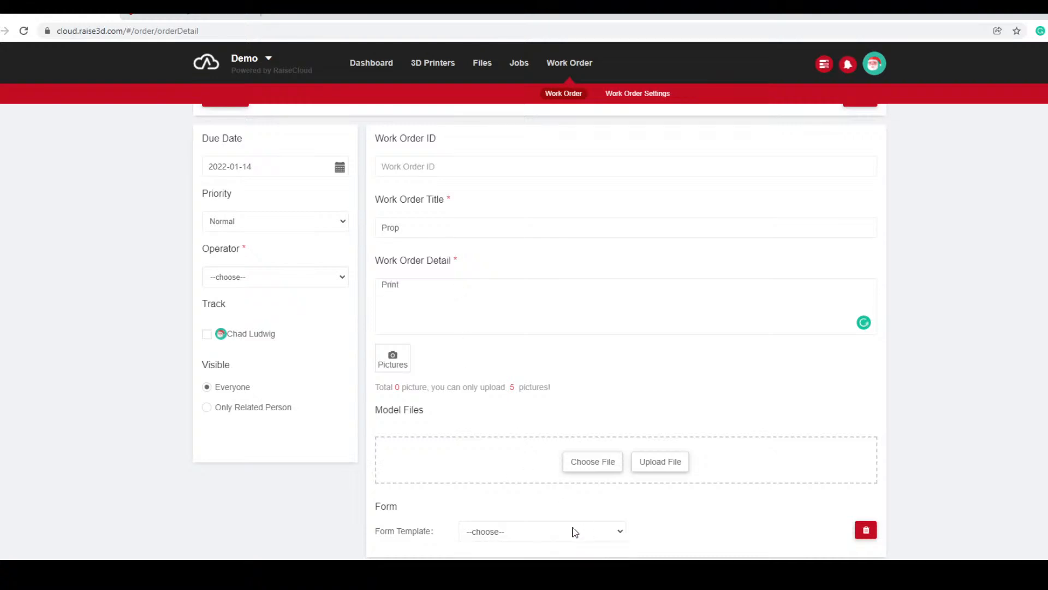
Apply the Props form template to the new work order.
{"action": "left_click", "coordinate": [493, 530]}
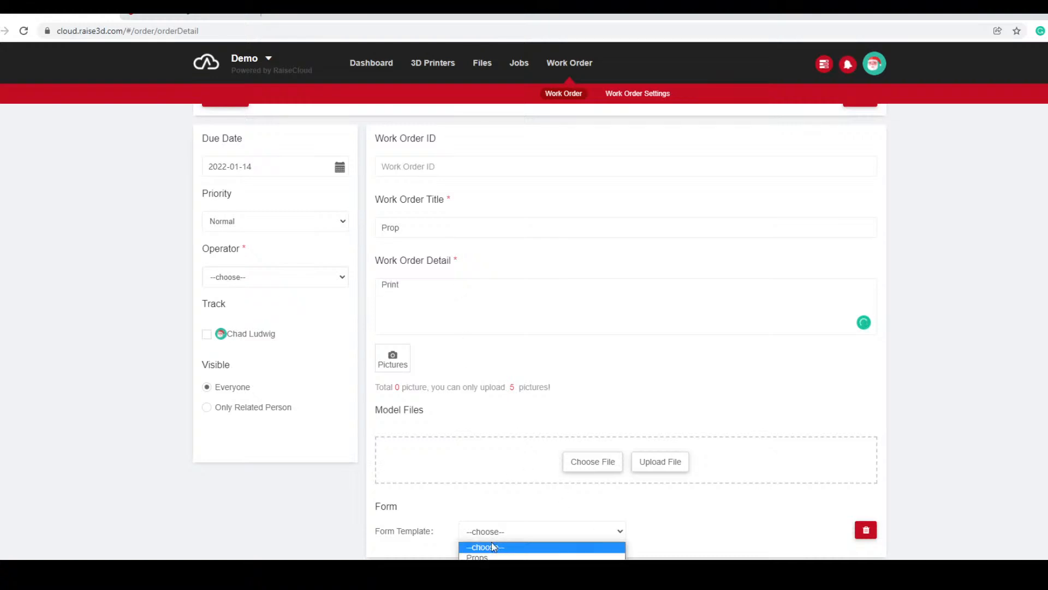
{"action": "left_click", "coordinate": [491, 552]}
{"action": "scroll", "coordinate": [588, 452], "scroll_direction": "down", "scroll_amount": 6}
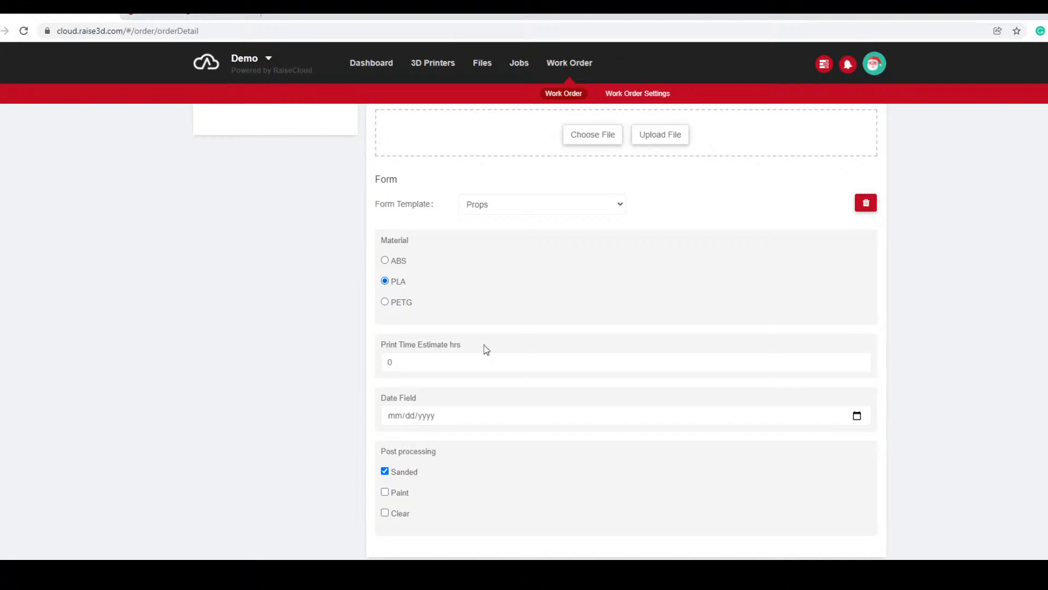
Set the form's print time estimate to 10 hours and its date field to 01/14/2022.
{"action": "double_click", "coordinate": [489, 362]}
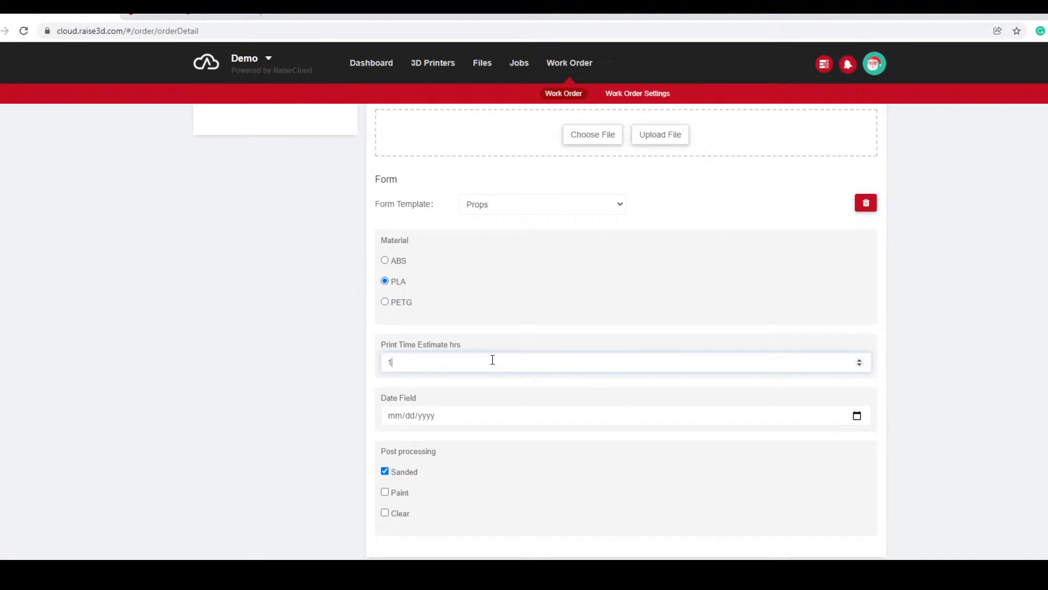
{"action": "type", "text": "10"}
{"action": "left_click", "coordinate": [464, 416]}
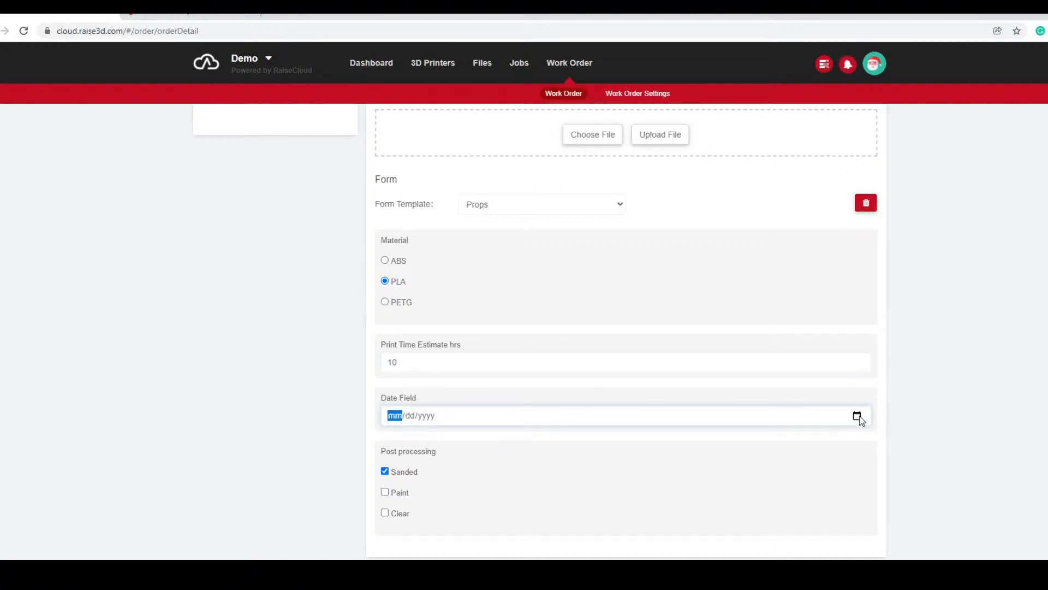
{"action": "left_click", "coordinate": [857, 416]}
{"action": "left_click", "coordinate": [248, 444]}
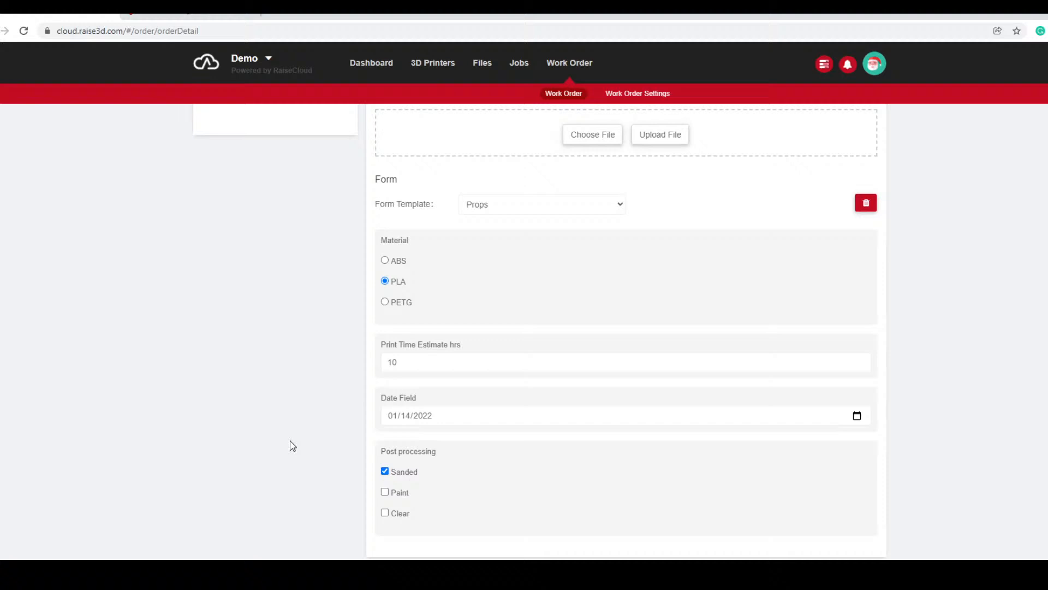
Add Paint and Clear to the form's post processing, assign an operator, and save the work order.
{"action": "left_click", "coordinate": [385, 492]}
{"action": "left_click", "coordinate": [385, 512]}
{"action": "scroll", "coordinate": [723, 342], "scroll_direction": "up", "scroll_amount": 7}
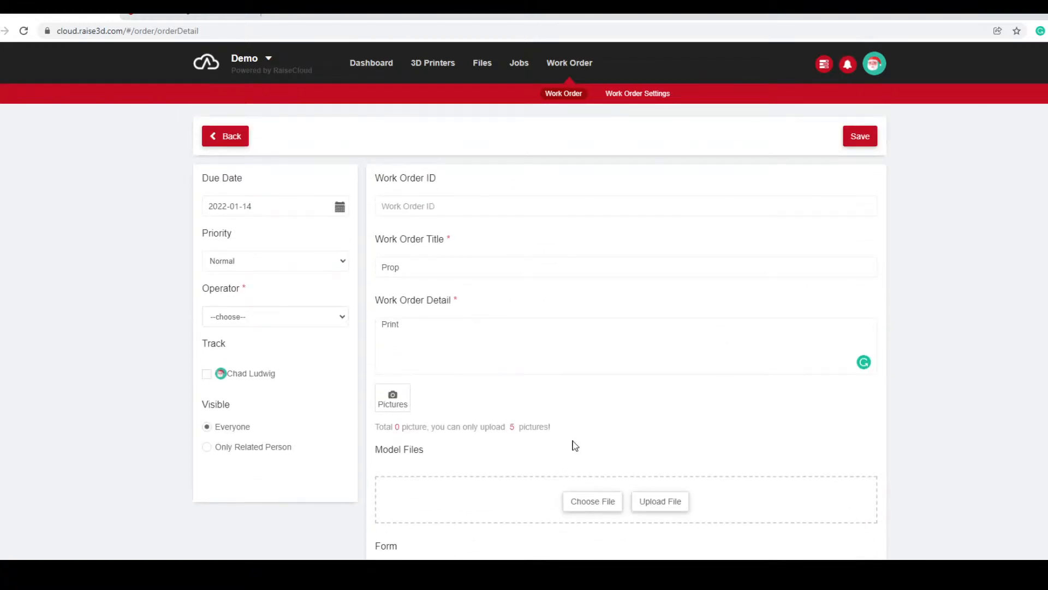
{"action": "left_click", "coordinate": [859, 137]}
{"action": "left_click", "coordinate": [320, 316]}
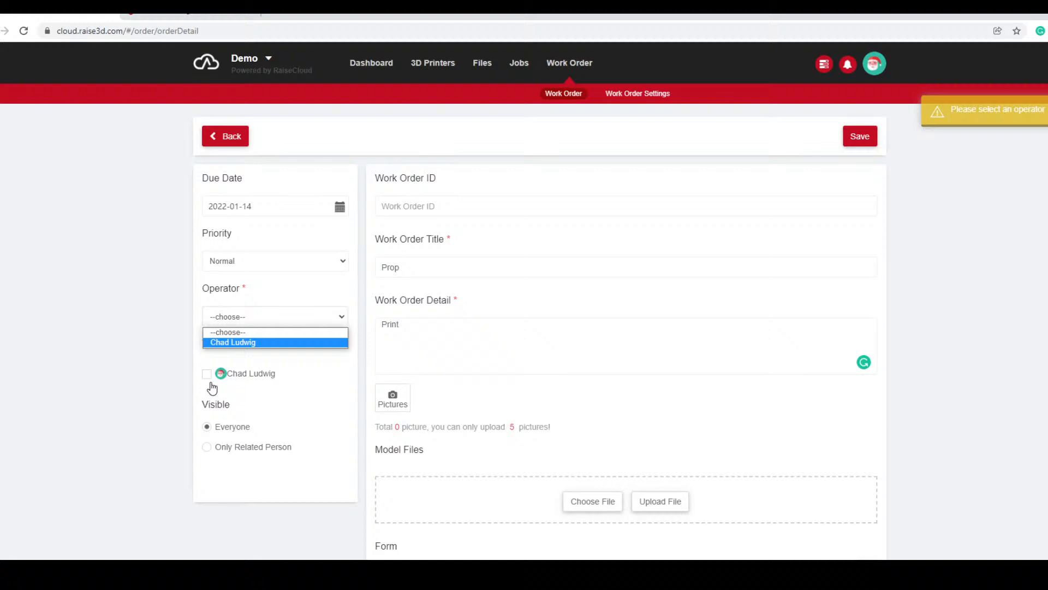
{"action": "left_click", "coordinate": [241, 342]}
{"action": "left_click", "coordinate": [867, 138]}
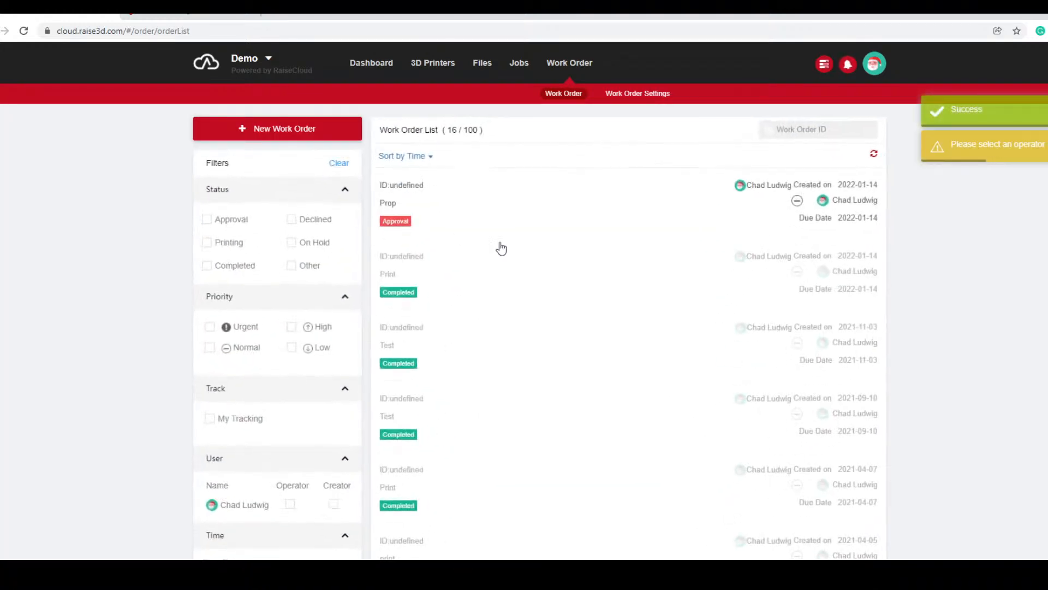
Open the Prop work order, choose Printing as its next status with an operator assigned, and submit the change.
{"action": "left_click", "coordinate": [526, 212]}
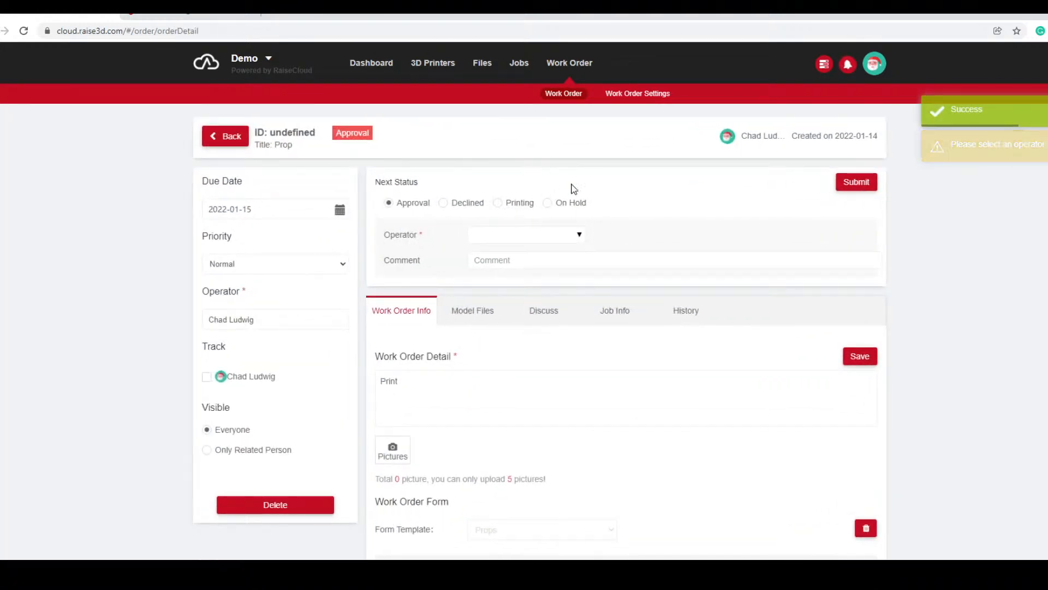
{"action": "left_click", "coordinate": [509, 207]}
{"action": "left_click", "coordinate": [565, 206]}
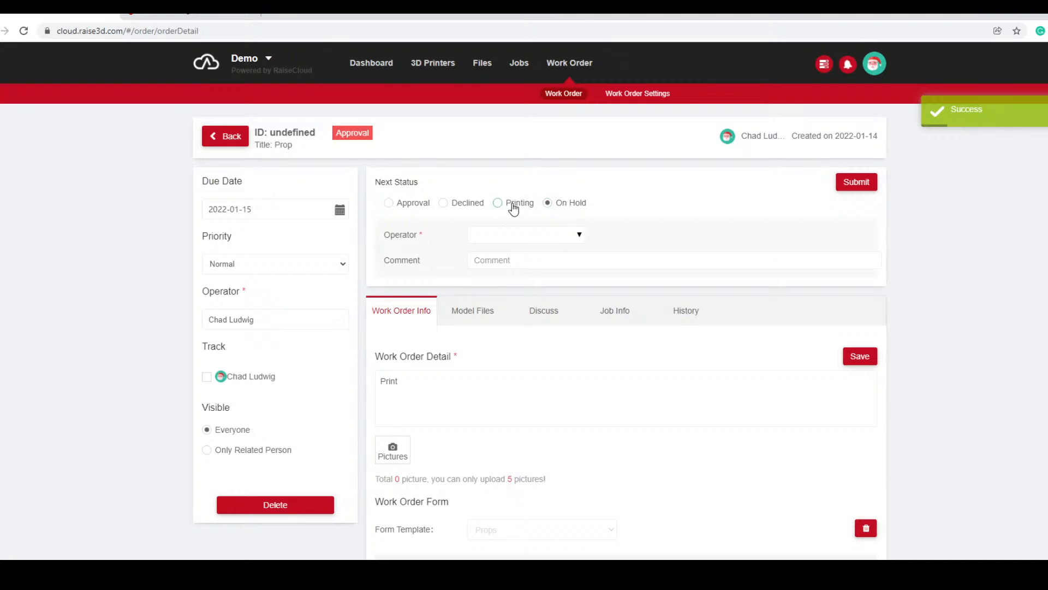
{"action": "left_click", "coordinate": [506, 206]}
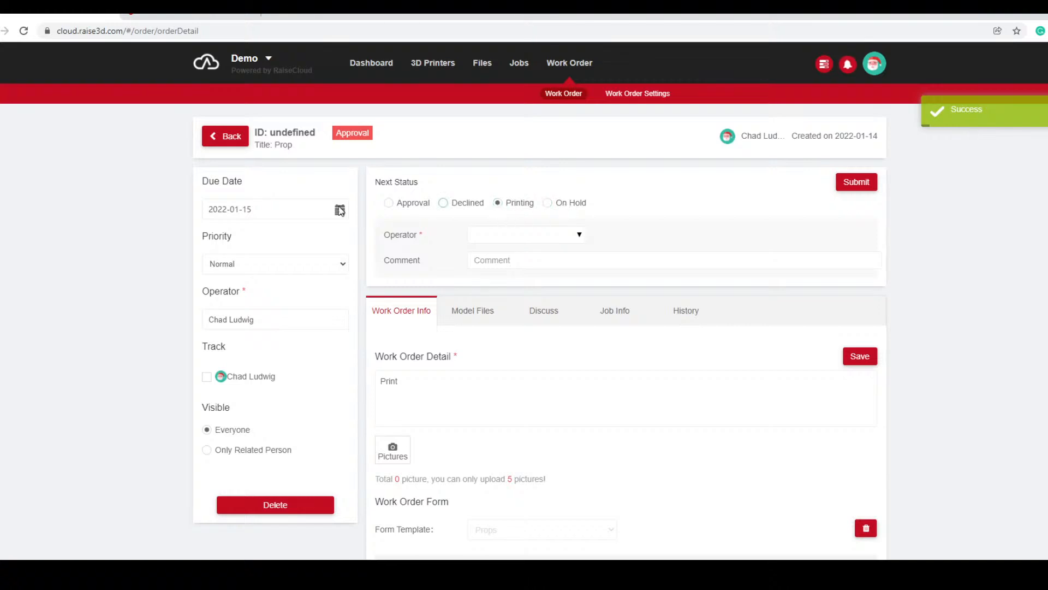
{"action": "left_click", "coordinate": [329, 265]}
{"action": "left_click", "coordinate": [329, 265]}
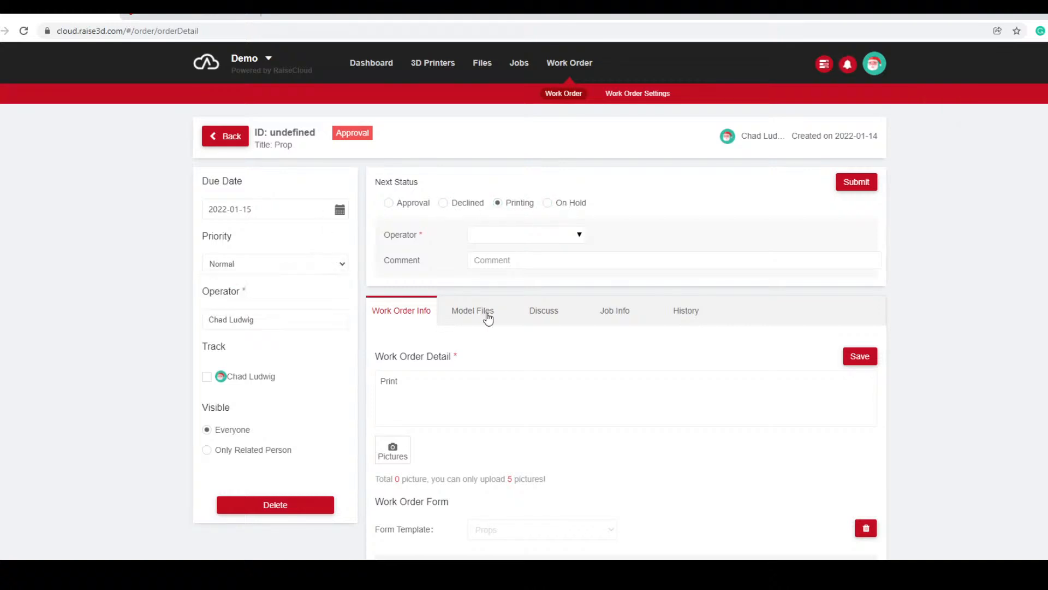
{"action": "left_click", "coordinate": [862, 184]}
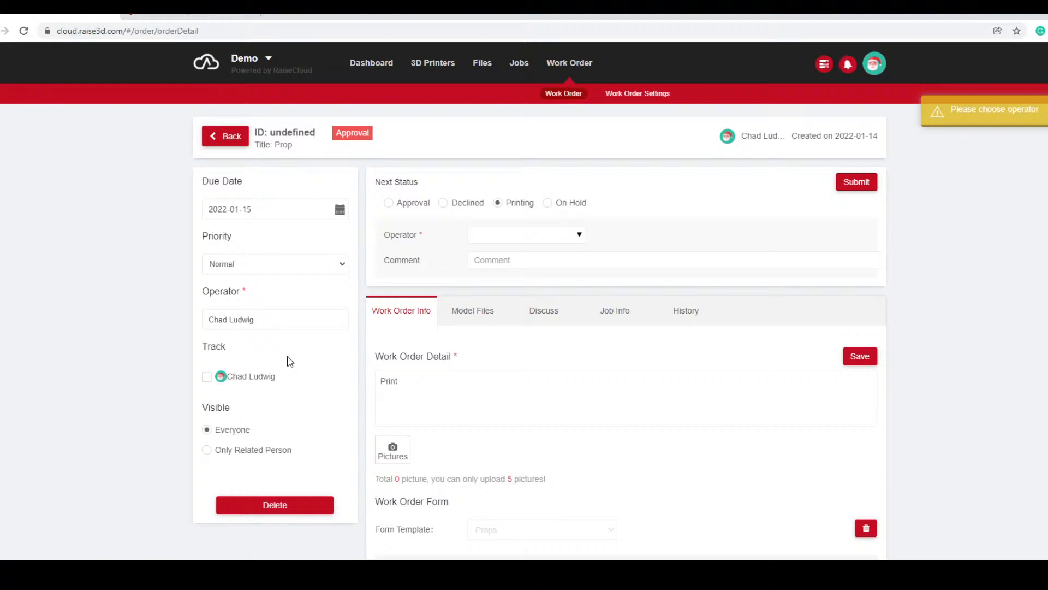
{"action": "left_click", "coordinate": [559, 241]}
{"action": "left_click", "coordinate": [513, 253]}
{"action": "left_click", "coordinate": [860, 188]}
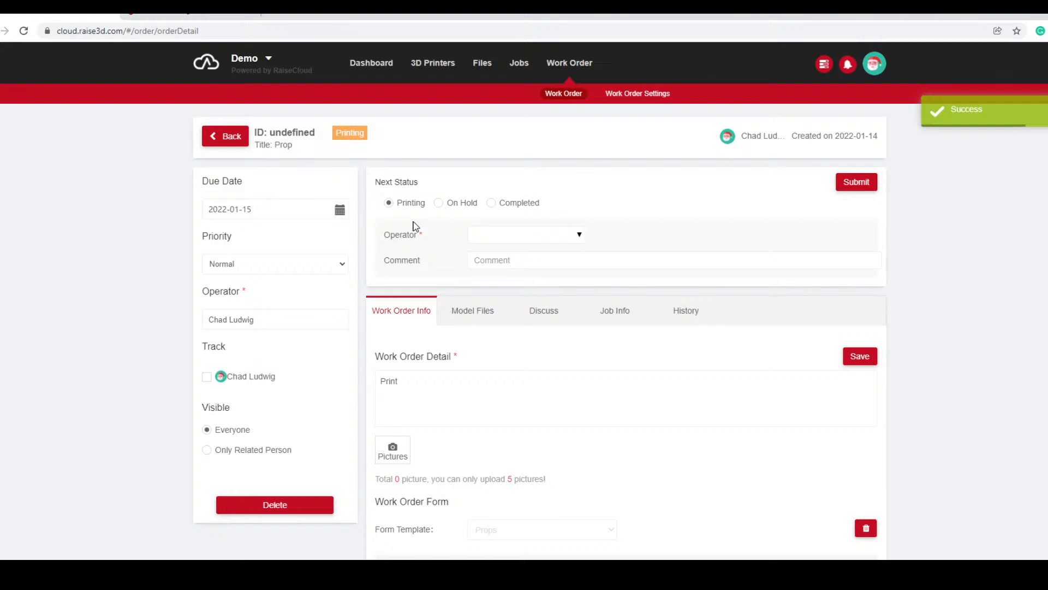
{"action": "scroll", "coordinate": [496, 337], "scroll_direction": "down", "scroll_amount": 6}
{"action": "scroll", "coordinate": [674, 386], "scroll_direction": "up", "scroll_amount": 6}
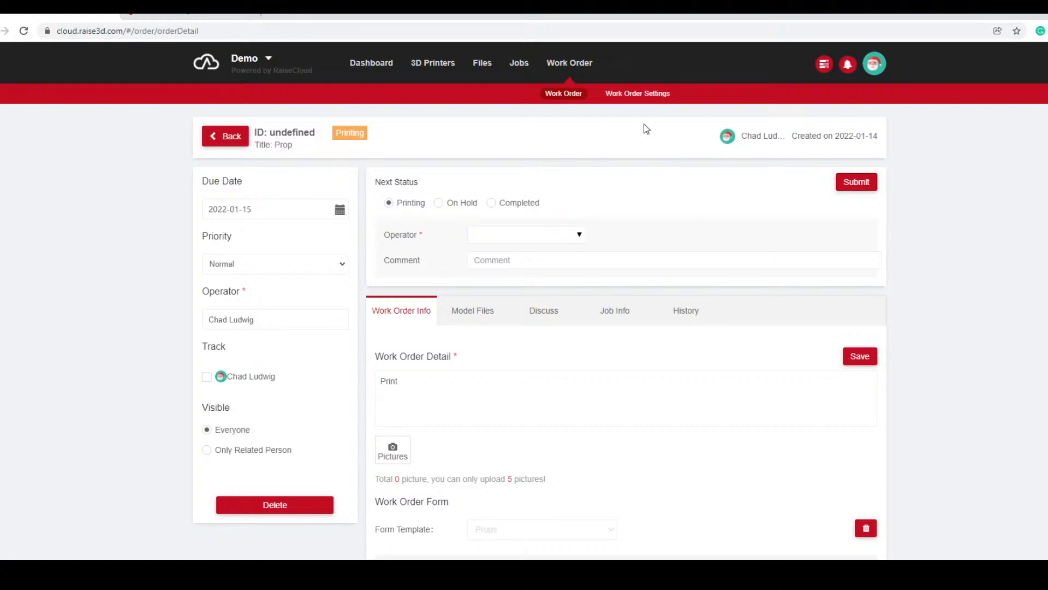
Open the Work Order Completion Rate report and examine its chart and work order table.
{"action": "left_click", "coordinate": [378, 65]}
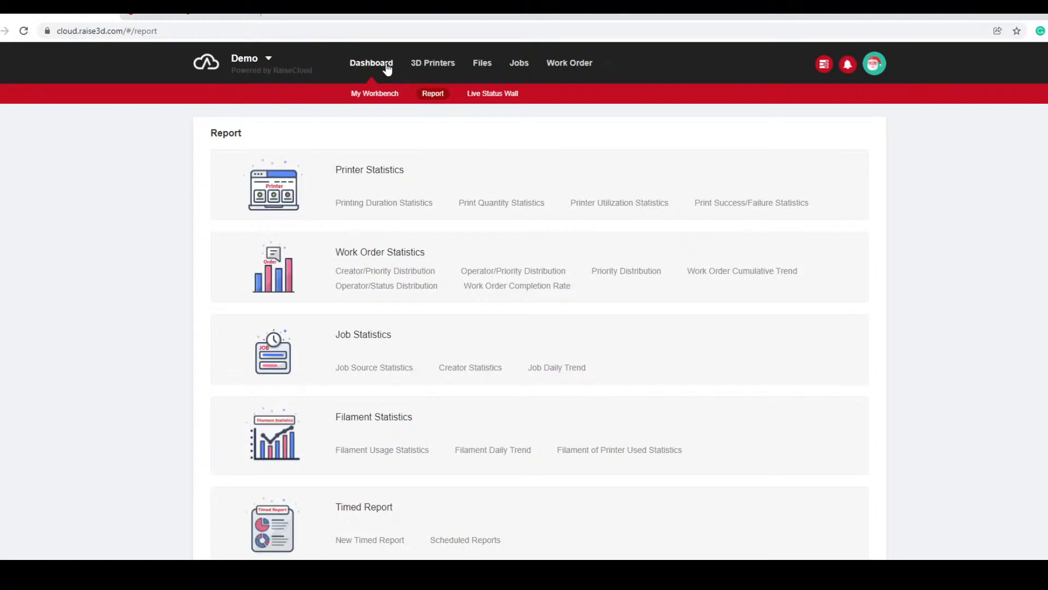
{"action": "left_click", "coordinate": [387, 66]}
{"action": "left_click", "coordinate": [441, 97]}
{"action": "left_click", "coordinate": [487, 287]}
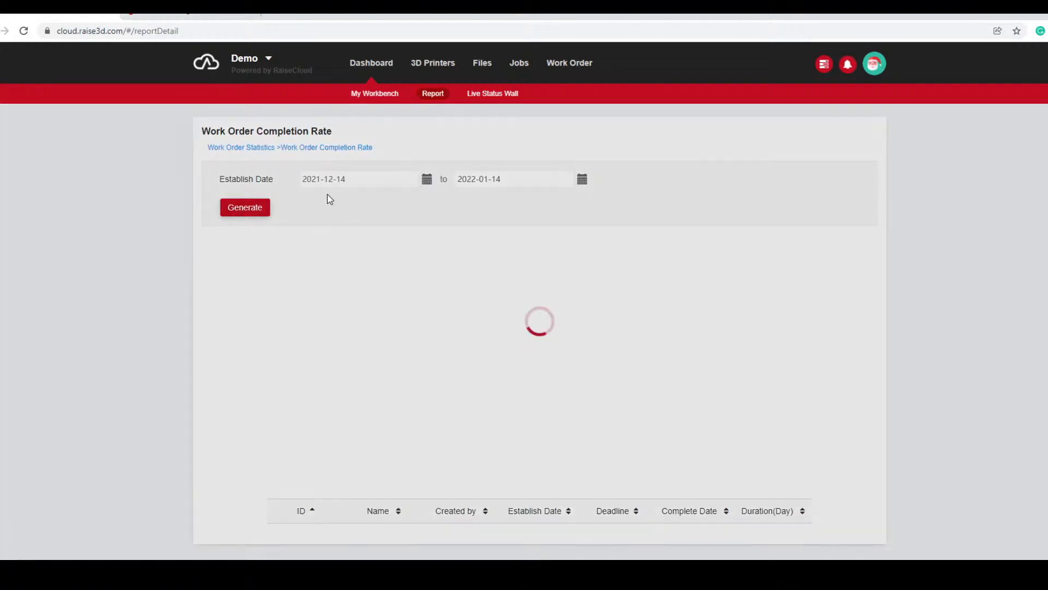
{"action": "scroll", "coordinate": [402, 279], "scroll_direction": "down", "scroll_amount": 1}
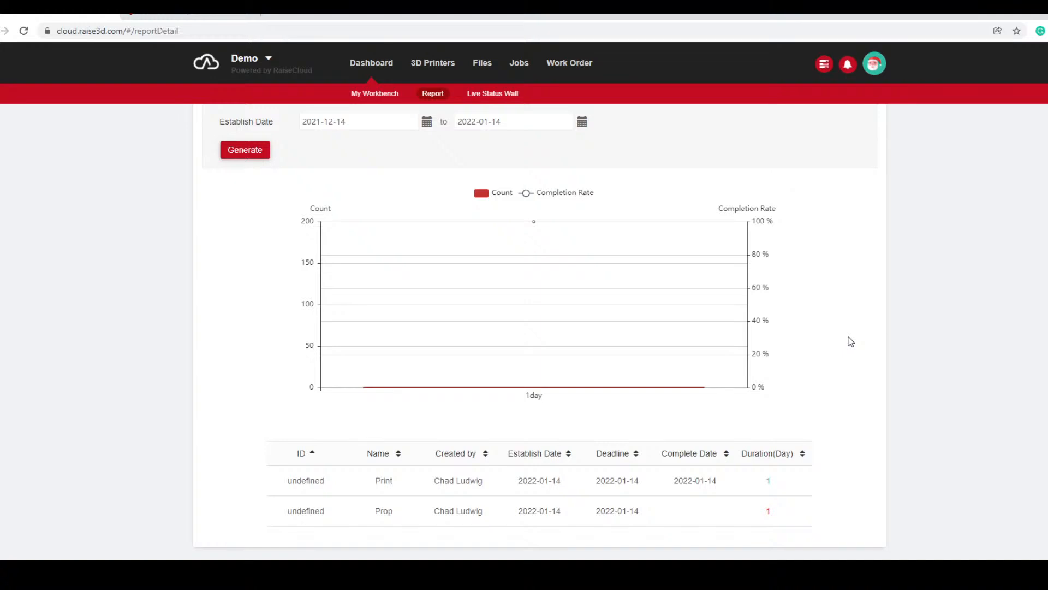
{"action": "scroll", "coordinate": [849, 345], "scroll_direction": "up", "scroll_amount": 1}
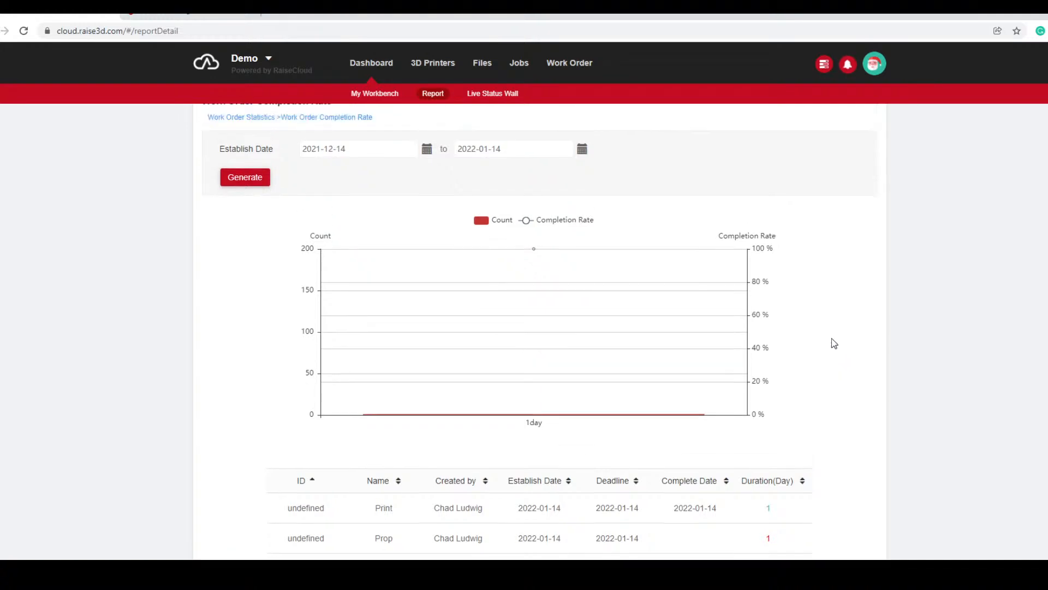
Return to the report overview and review the available job, filament and timed report categories.
{"action": "left_click", "coordinate": [435, 94]}
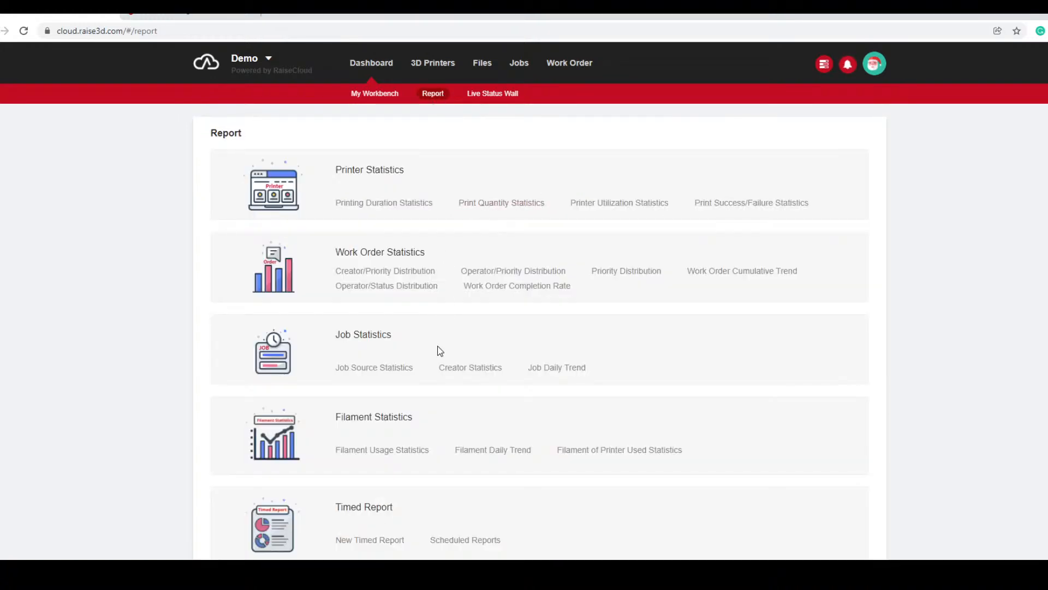
{"action": "scroll", "coordinate": [438, 351], "scroll_direction": "down", "scroll_amount": 1}
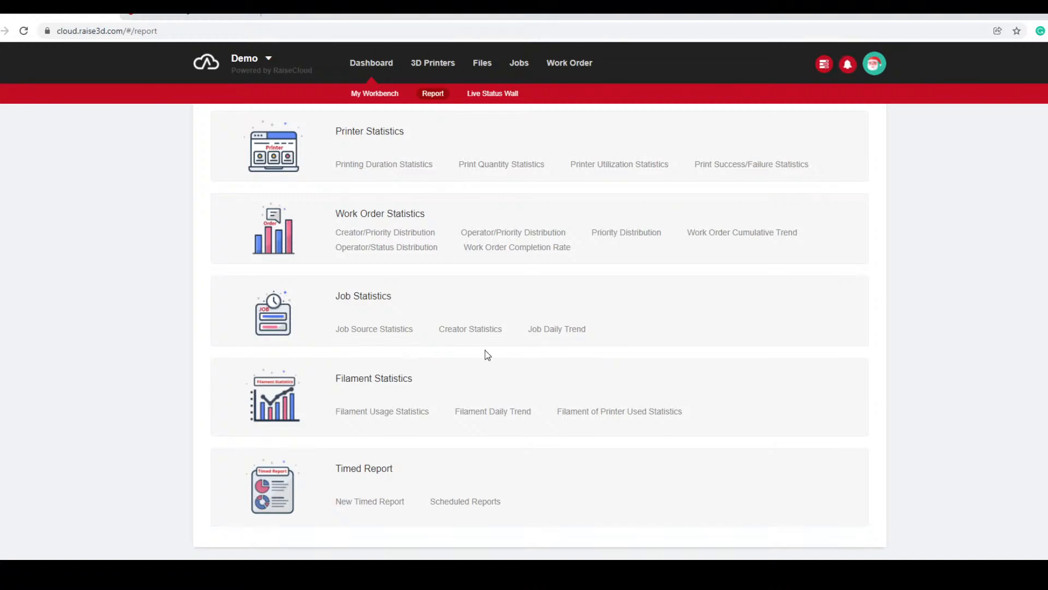
{"action": "scroll", "coordinate": [562, 424], "scroll_direction": "up", "scroll_amount": 1}
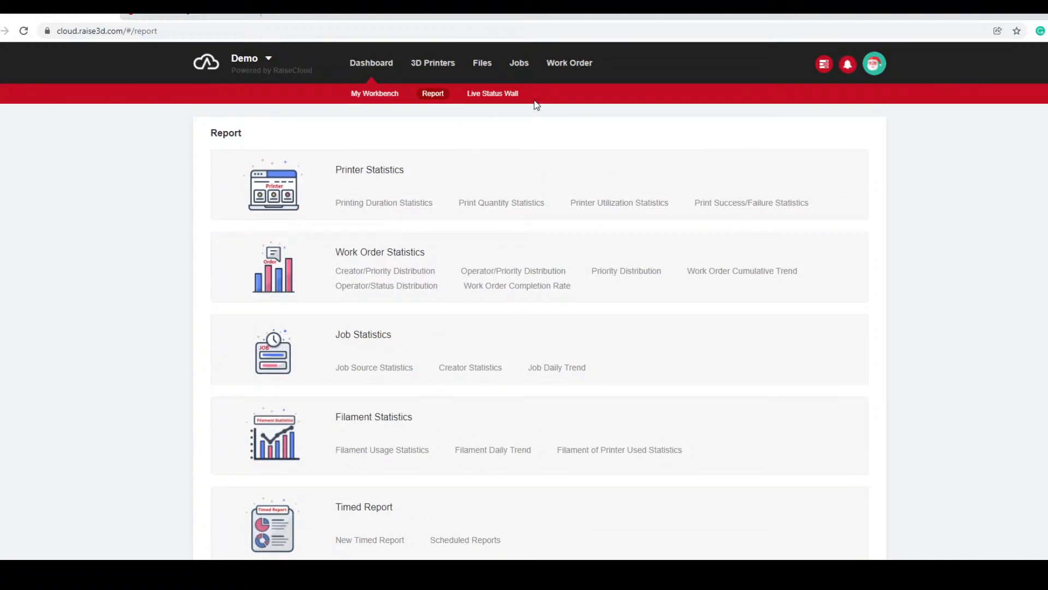
Revisit the personal file list, the jobs list and the work order list.
{"action": "left_click", "coordinate": [484, 63]}
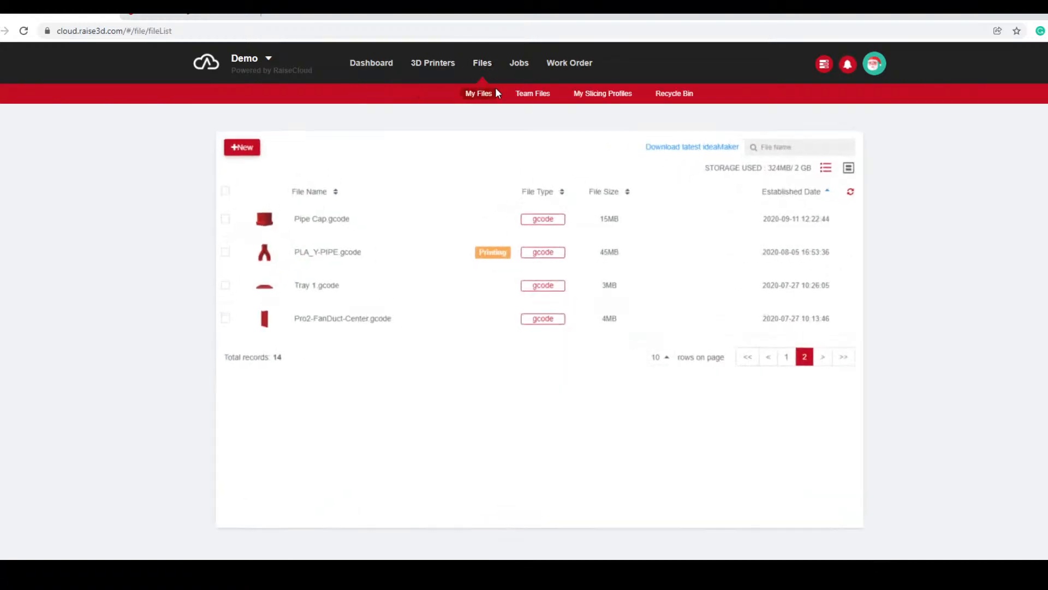
{"action": "left_click", "coordinate": [519, 64]}
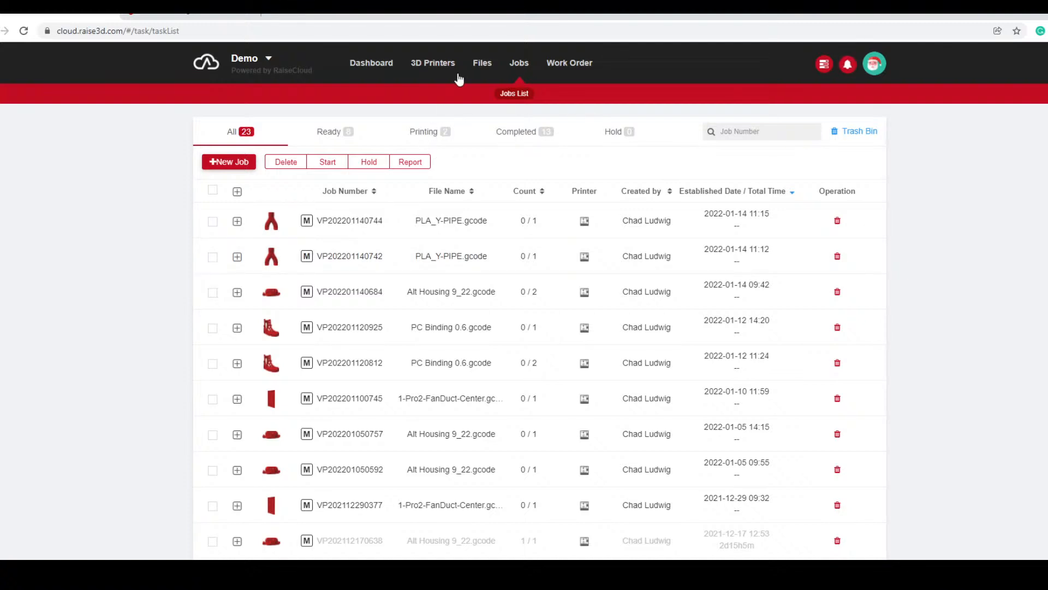
{"action": "left_click", "coordinate": [482, 63]}
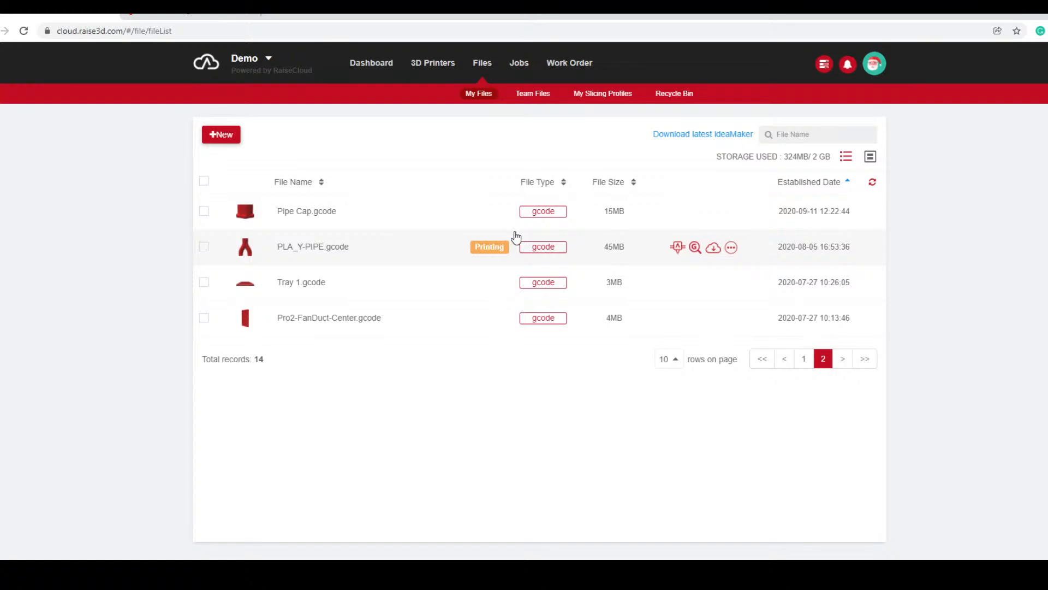
{"action": "left_click", "coordinate": [567, 65]}
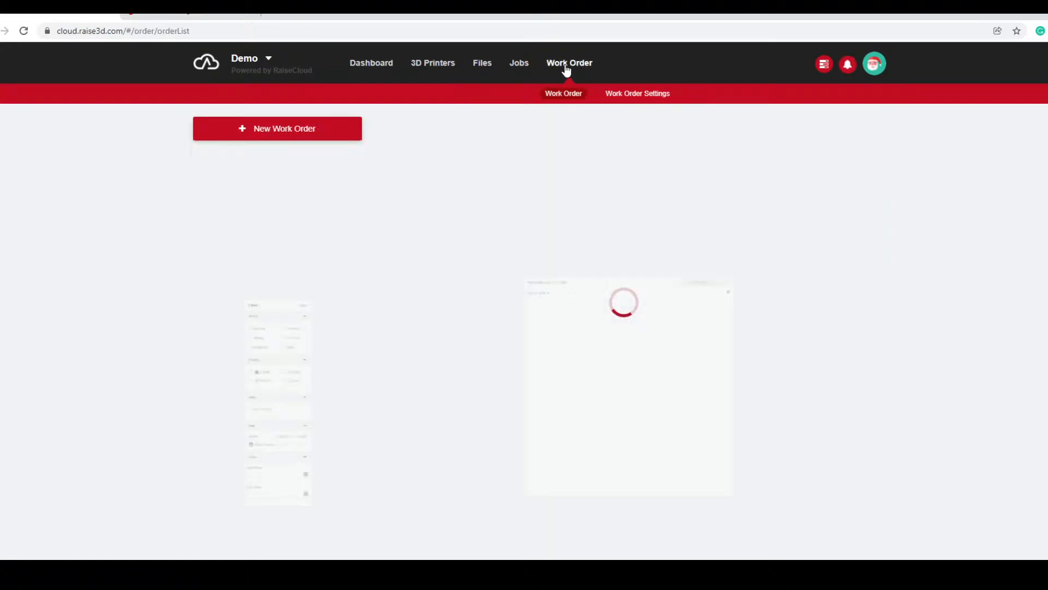
Open the Demo printer's detail page and examine its print controls, camera, temperatures and job queue.
{"action": "left_click", "coordinate": [444, 66]}
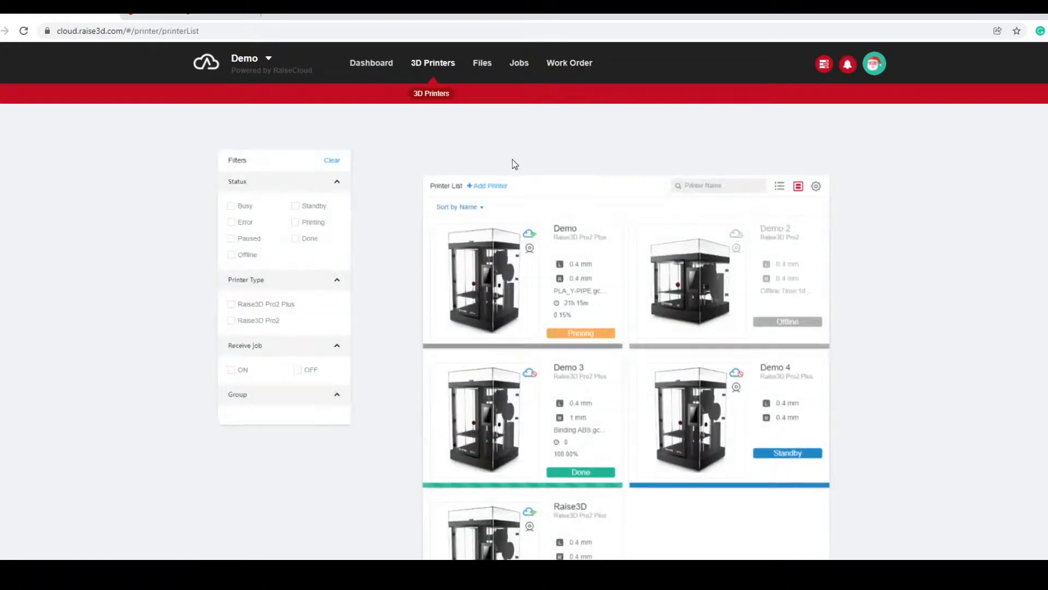
{"action": "left_click", "coordinate": [531, 252]}
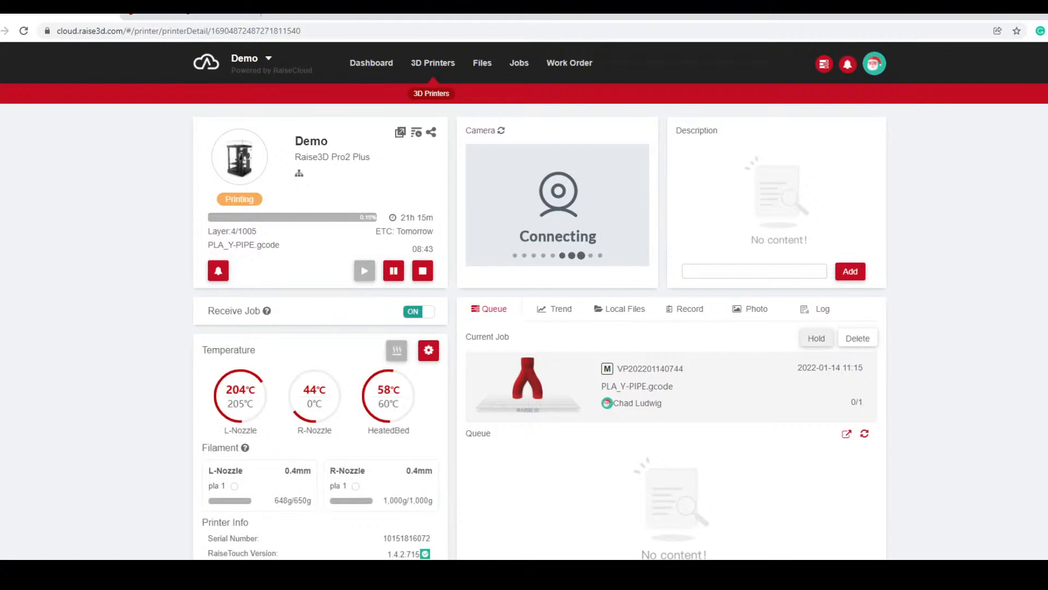
{"action": "scroll", "coordinate": [1034, 335], "scroll_direction": "down", "scroll_amount": 1}
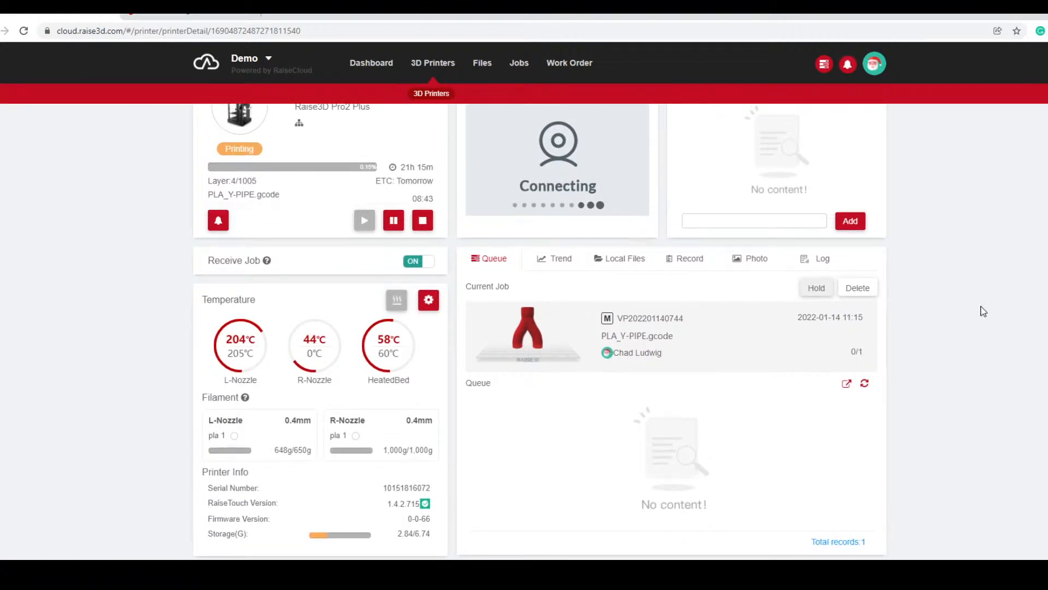
{"action": "scroll", "coordinate": [980, 311], "scroll_direction": "up", "scroll_amount": 1}
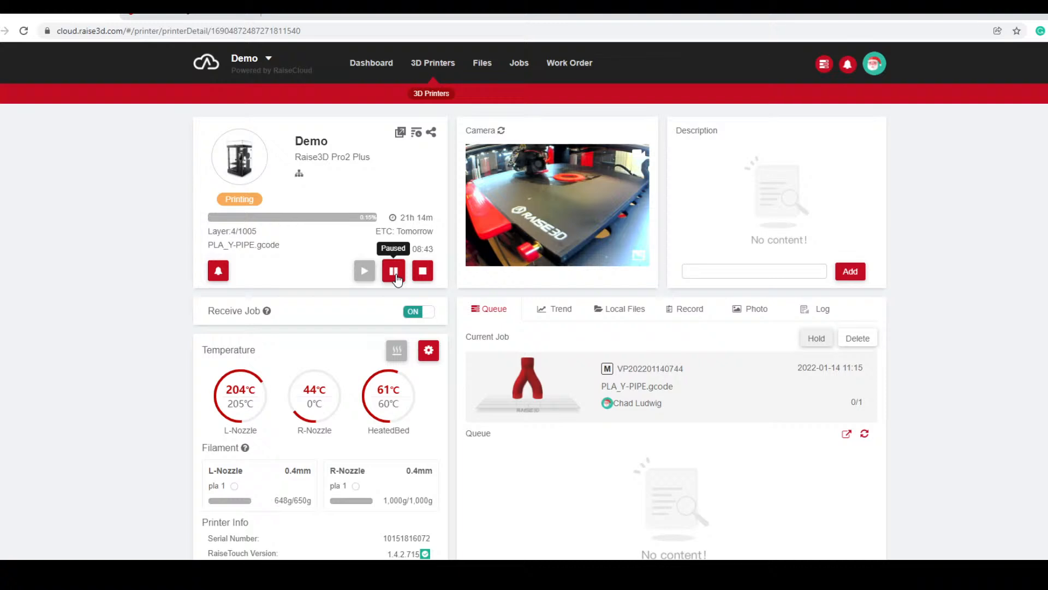
{"action": "scroll", "coordinate": [950, 337], "scroll_direction": "down", "scroll_amount": 3}
{"action": "scroll", "coordinate": [955, 339], "scroll_direction": "up", "scroll_amount": 3}
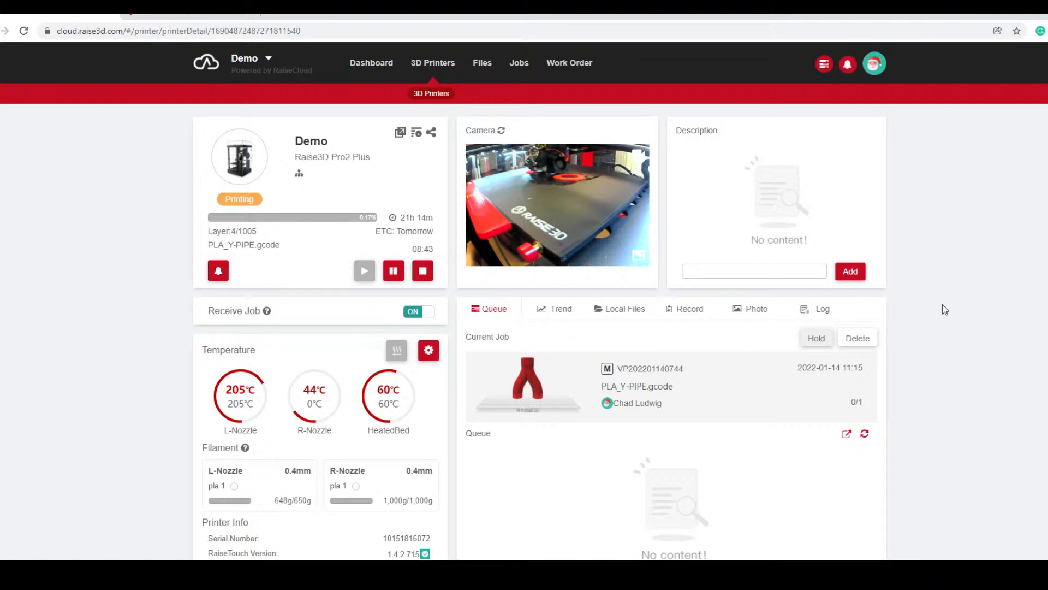
Return to the dashboard's workbench overview.
{"action": "left_click", "coordinate": [382, 65]}
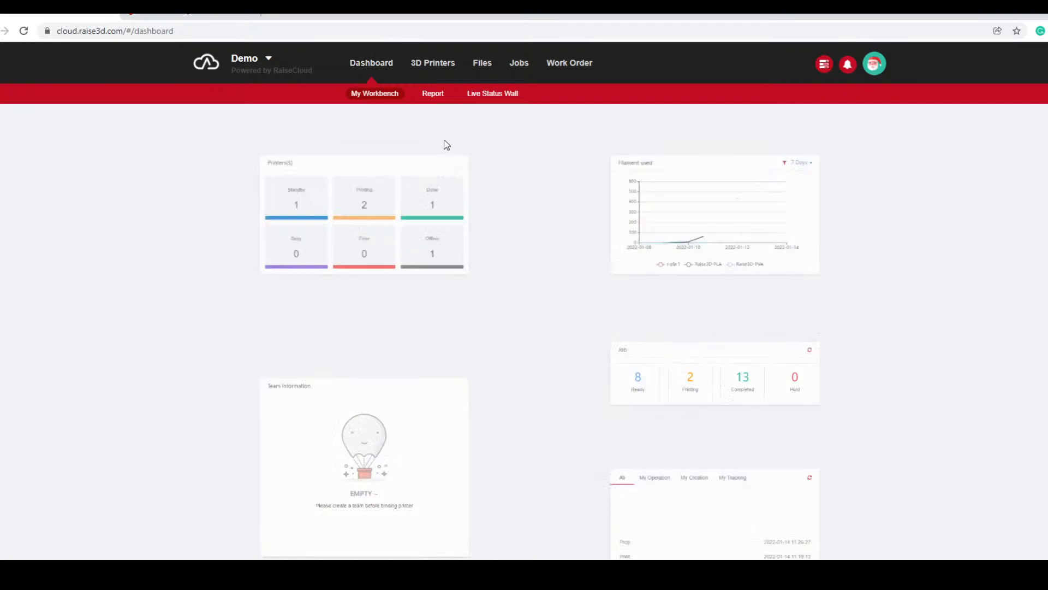